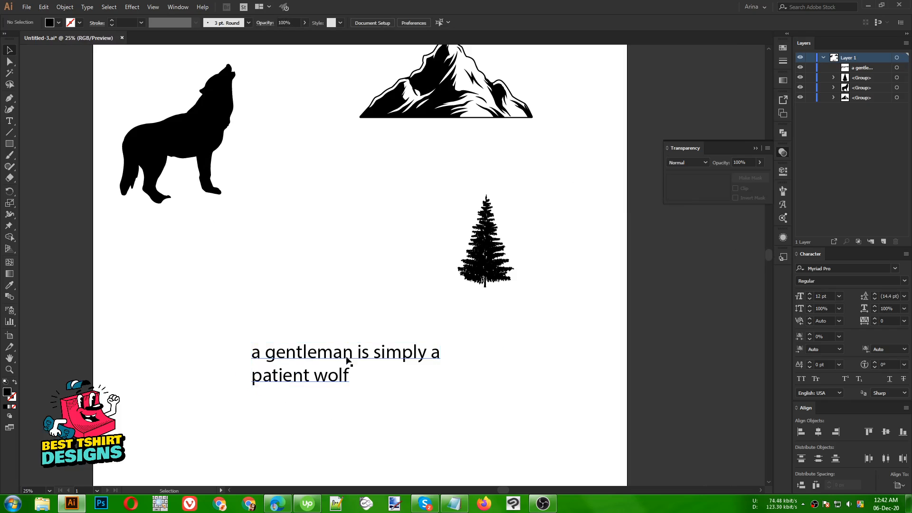
# Move the quote text toward the artboard's left side and split it into separate lines with the divideTextFrame script
pyautogui.moveTo(346, 361); pyautogui.dragTo(229, 356)
pyautogui.moveTo(166, 311); pyautogui.dragTo(230, 414)
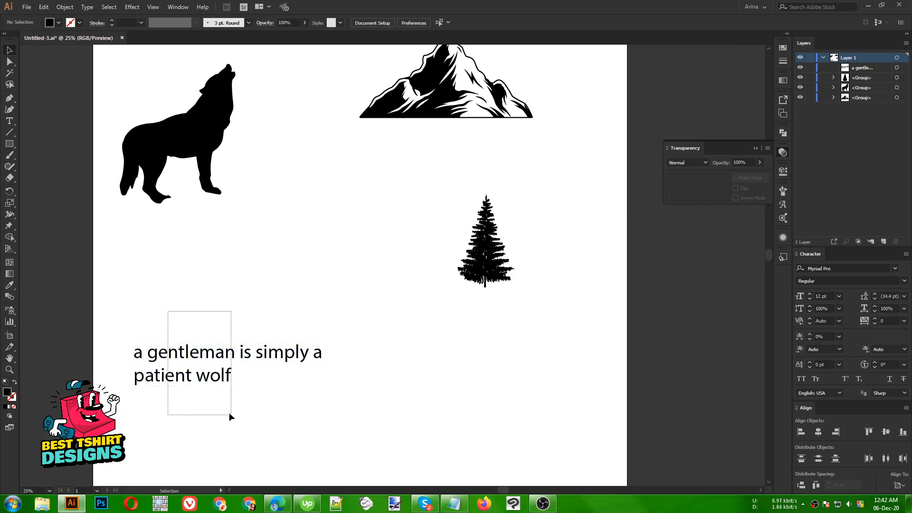
pyautogui.click(319, 418)
pyautogui.moveTo(299, 418); pyautogui.dragTo(241, 414)
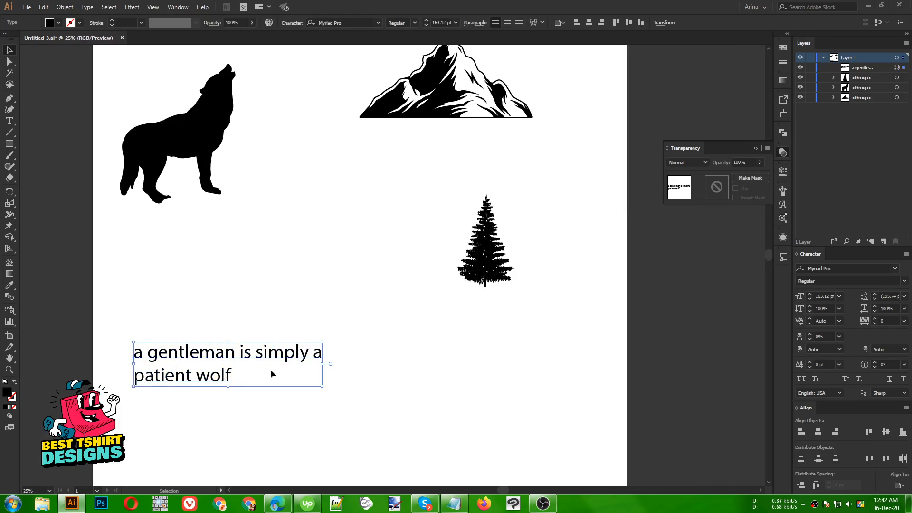
pyautogui.click(27, 7)
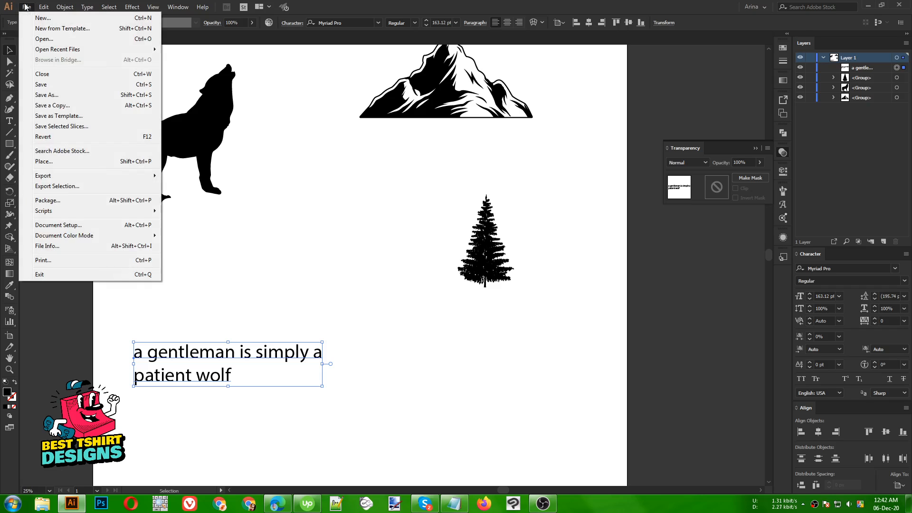
pyautogui.moveTo(65, 214)
pyautogui.click(204, 211)
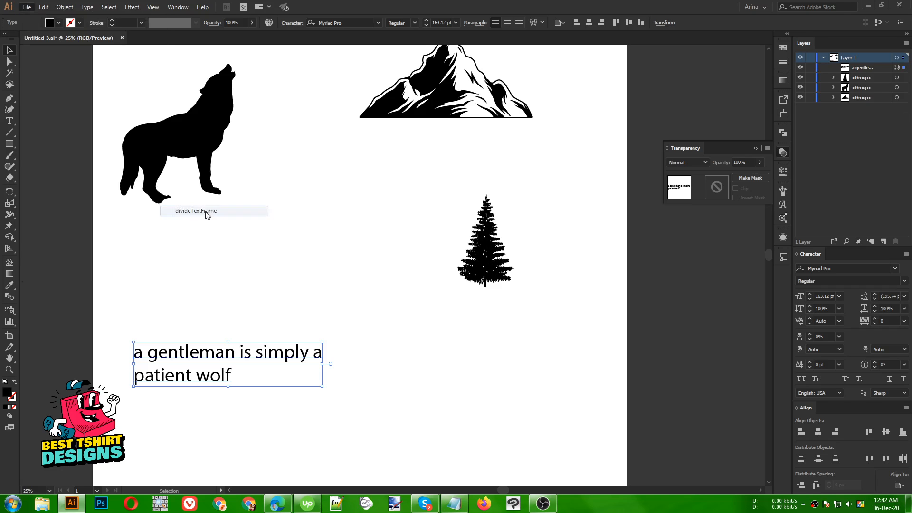
pyautogui.click(251, 270)
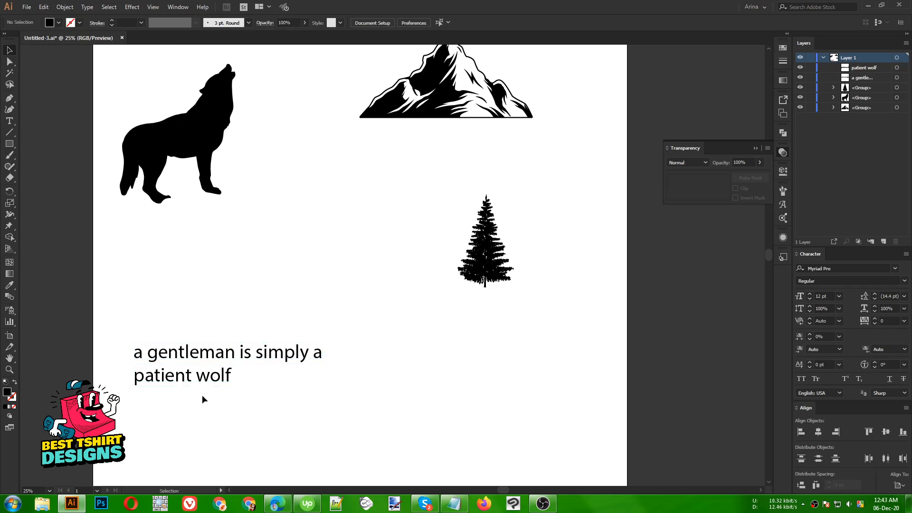
# Move both text lines to the artboard's lower middle and center "patient wolf" closely under the first line
pyautogui.moveTo(295, 412); pyautogui.dragTo(141, 307)
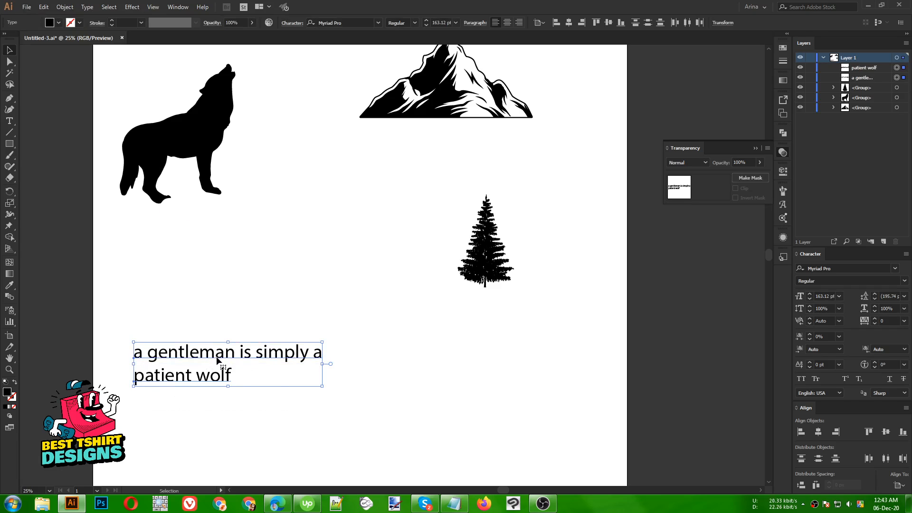
pyautogui.moveTo(218, 362); pyautogui.dragTo(296, 402)
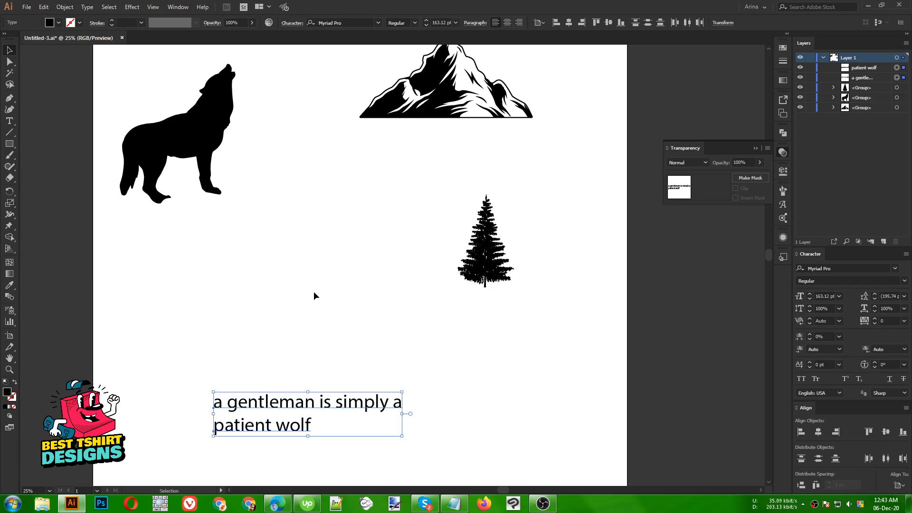
pyautogui.click(322, 304)
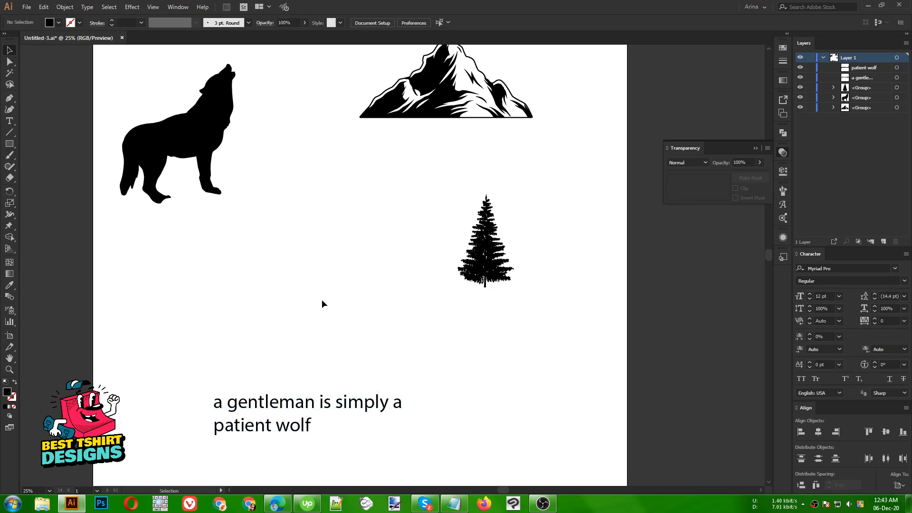
pyautogui.scroll(1, 322, 303)
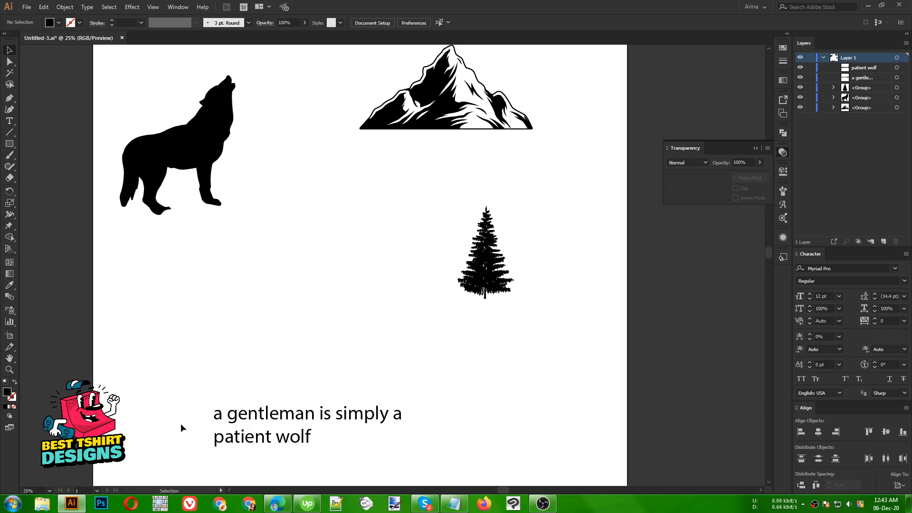
pyautogui.moveTo(279, 443); pyautogui.dragTo(315, 434)
# Move the wolf toward the artboard's center and place the mountain beside it, overlapping its front legs
pyautogui.moveTo(192, 164); pyautogui.dragTo(304, 250)
pyautogui.click(393, 248)
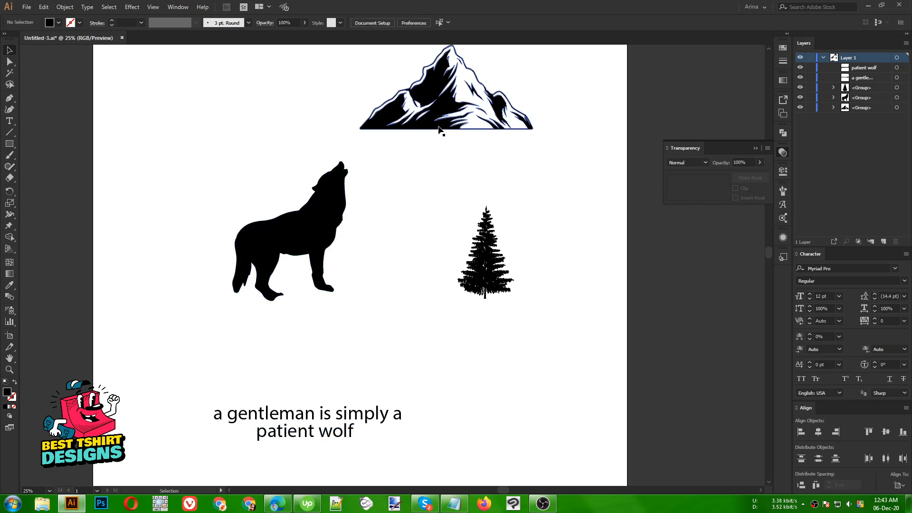
pyautogui.moveTo(439, 129); pyautogui.dragTo(383, 290)
pyautogui.click(380, 181)
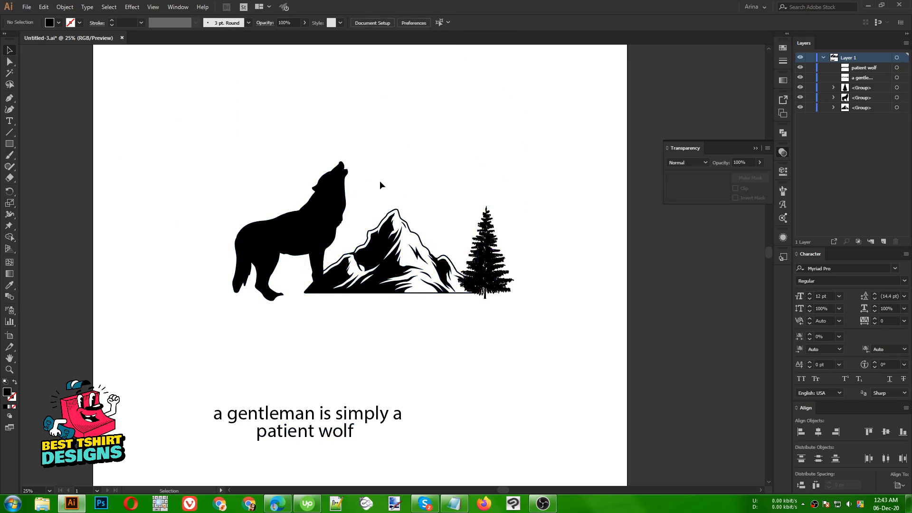
# Move the pine tree up and to the right so it stands clear of the mountain
pyautogui.moveTo(380, 185); pyautogui.dragTo(452, 198)
pyautogui.moveTo(488, 237); pyautogui.dragTo(506, 171)
pyautogui.click(420, 186)
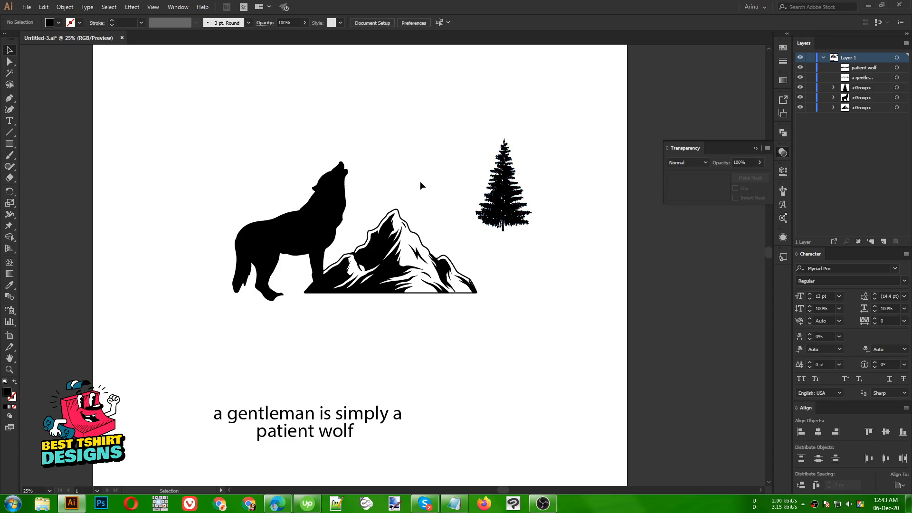
# Rotate the wolf slightly clockwise to level its stance and place it above the mountain's left slope
pyautogui.moveTo(233, 110); pyautogui.dragTo(306, 252)
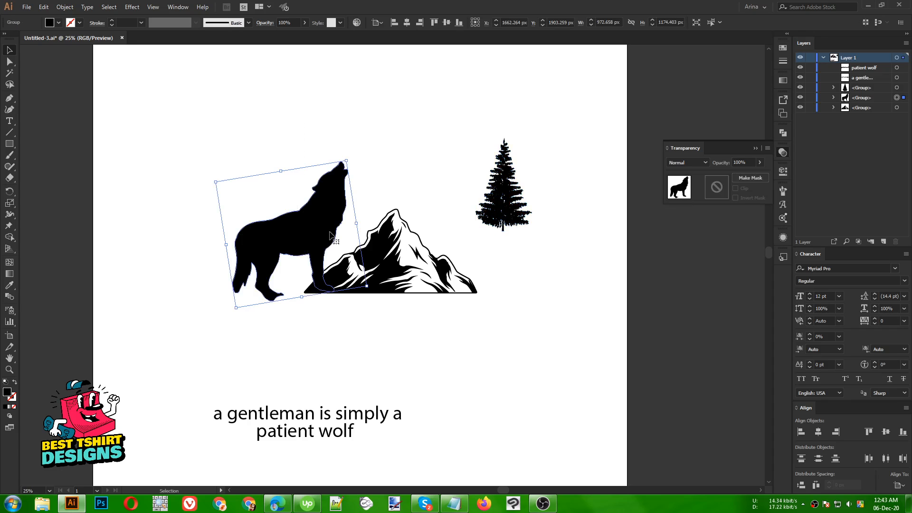
pyautogui.click(386, 198)
pyautogui.moveTo(216, 119); pyautogui.dragTo(289, 234)
pyautogui.click(412, 181)
pyautogui.moveTo(273, 125)
pyautogui.mouseDown()
pyautogui.moveTo(306, 164)
pyautogui.moveTo(330, 226)
pyautogui.moveTo(361, 176)
pyautogui.moveTo(379, 179)
pyautogui.mouseUp()
pyautogui.click(405, 195)
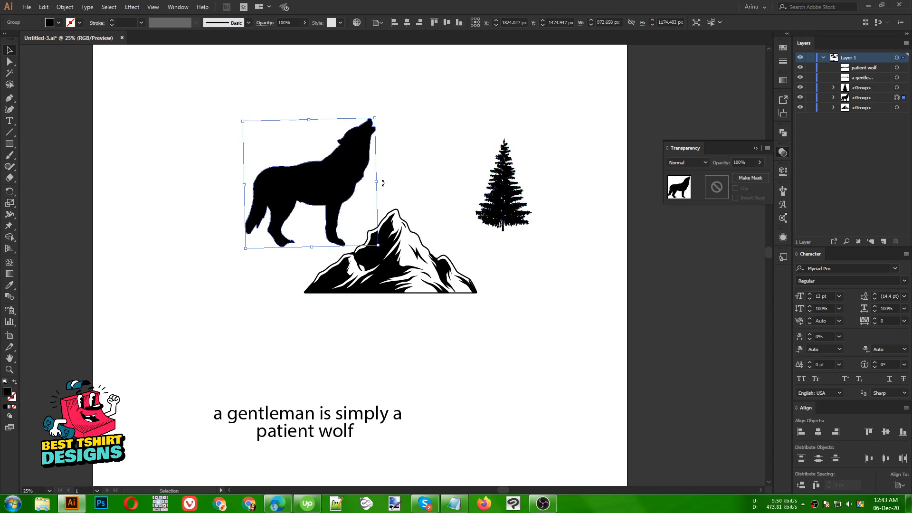
pyautogui.click(411, 175)
pyautogui.moveTo(269, 112); pyautogui.dragTo(409, 177)
pyautogui.click(409, 178)
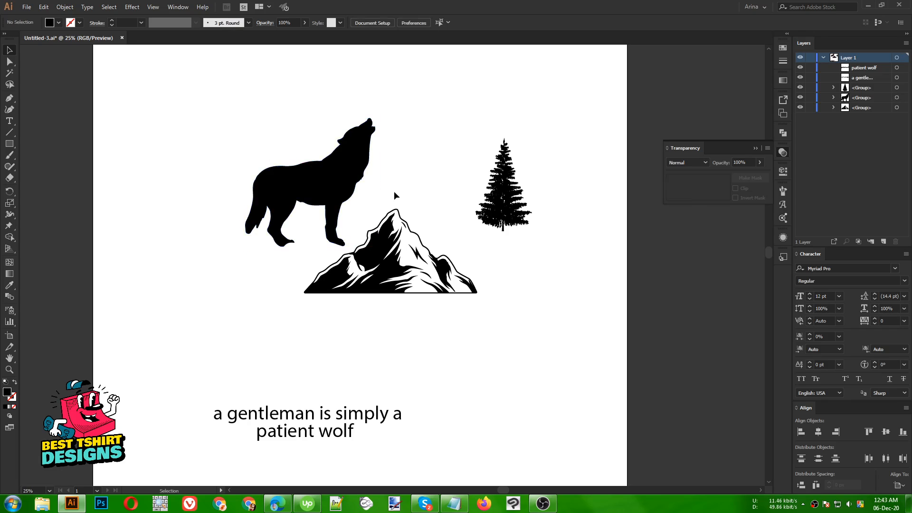
# Move both text lines together to the artboard's lower-right edge, clear of the artwork
pyautogui.moveTo(206, 201); pyautogui.dragTo(145, 201)
pyautogui.moveTo(340, 418)
pyautogui.mouseDown()
pyautogui.moveTo(353, 384)
pyautogui.moveTo(351, 406)
pyautogui.moveTo(334, 407)
pyautogui.mouseUp()
pyautogui.moveTo(281, 369); pyautogui.dragTo(573, 447)
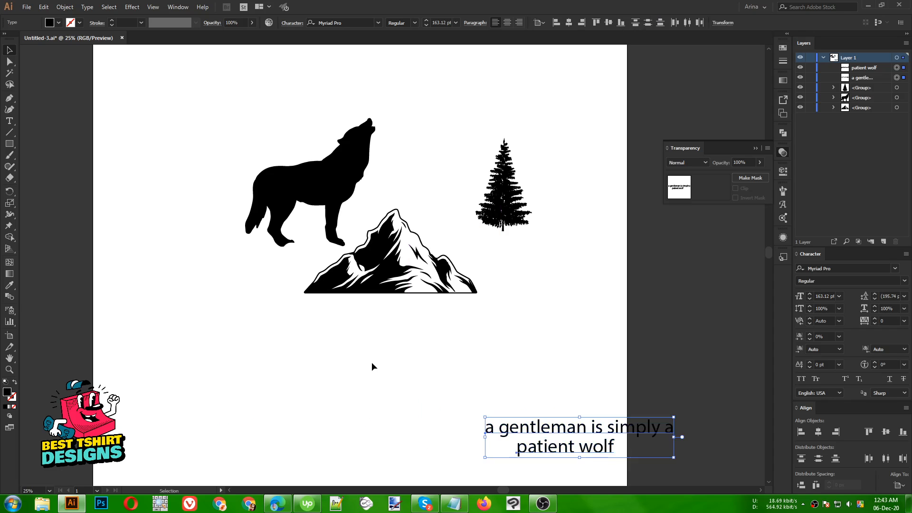
pyautogui.click(372, 366)
# Lower the wolf so its feet rest at the mountain's base and its front leg overlaps the left slope
pyautogui.scroll(1, 444, 214)
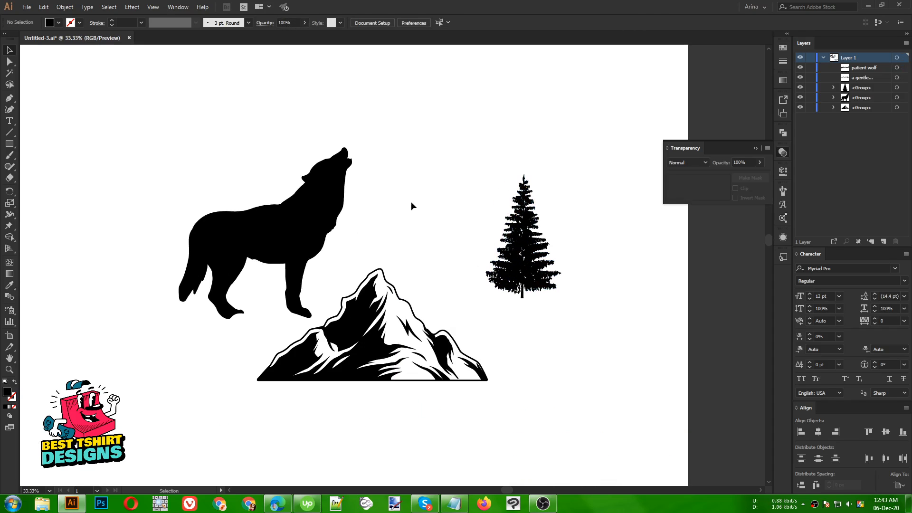
pyautogui.scroll(-1, 411, 205)
pyautogui.moveTo(305, 189); pyautogui.dragTo(342, 231)
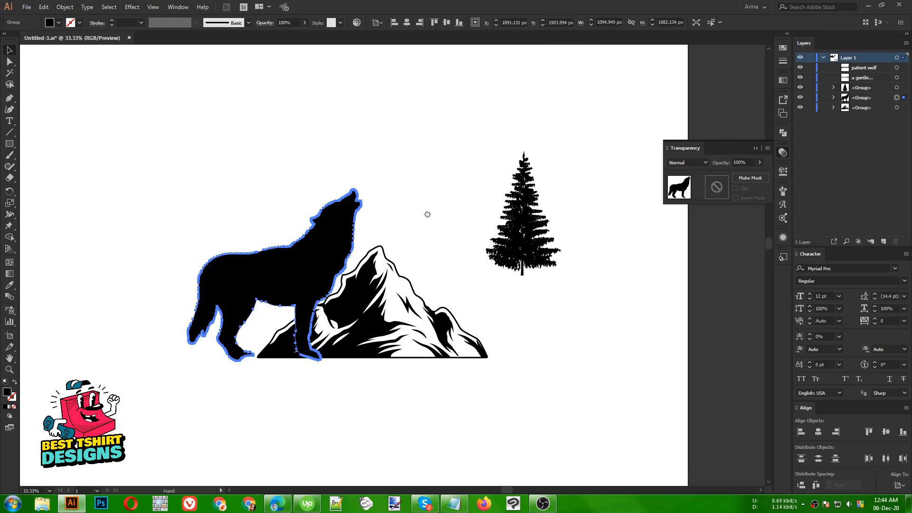
pyautogui.moveTo(427, 213); pyautogui.dragTo(503, 215)
pyautogui.click(491, 226)
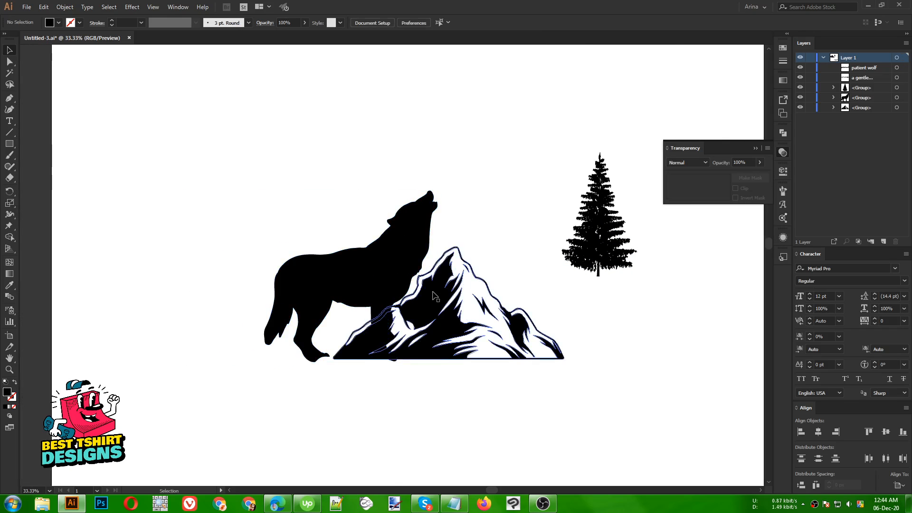
# Duplicate the mountain horizontally to the left and scale the copy down proportionally to about 991 by 483 px
pyautogui.moveTo(446, 278); pyautogui.dragTo(315, 278)
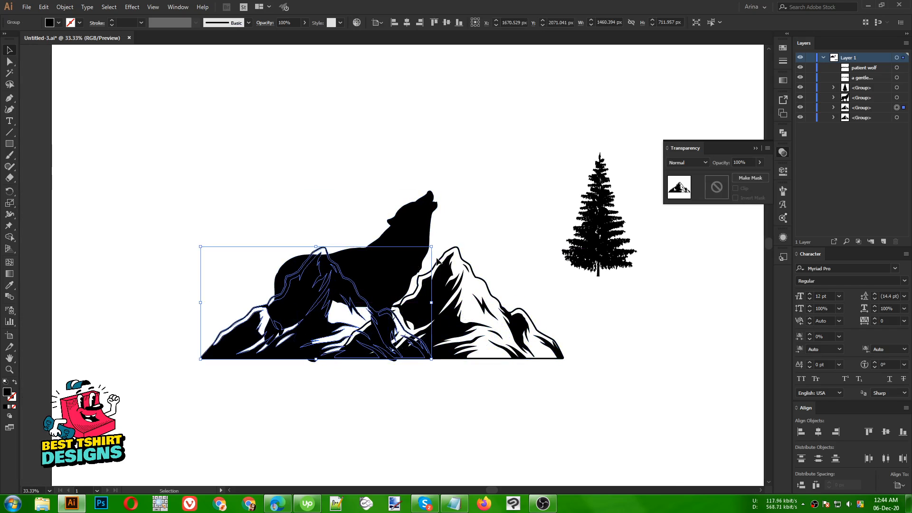
pyautogui.moveTo(421, 251); pyautogui.dragTo(358, 283)
# Nudge the small mountain left until its right edge meets the large mountain's left corner behind the wolf's hind legs
pyautogui.press('Left')
pyautogui.press('Left')
pyautogui.press('Left')
pyautogui.press('Left')
pyautogui.press('Left')
pyautogui.press('Left')
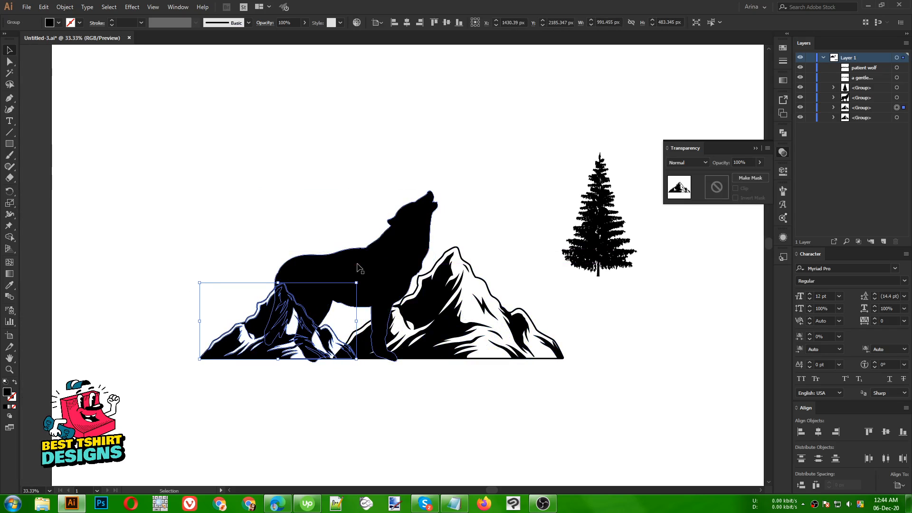
pyautogui.press('Left')
pyautogui.press('Left')
pyautogui.press('Left')
pyautogui.press('Left')
pyautogui.press('Left')
pyautogui.press('Left')
pyautogui.press('Left')
pyautogui.press('Left')
pyautogui.press('Left')
pyautogui.press('Left')
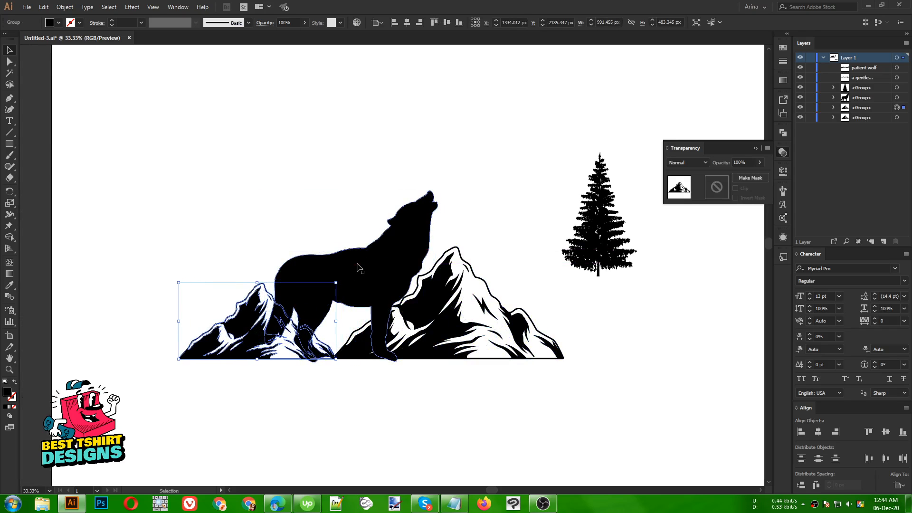
pyautogui.click(352, 220)
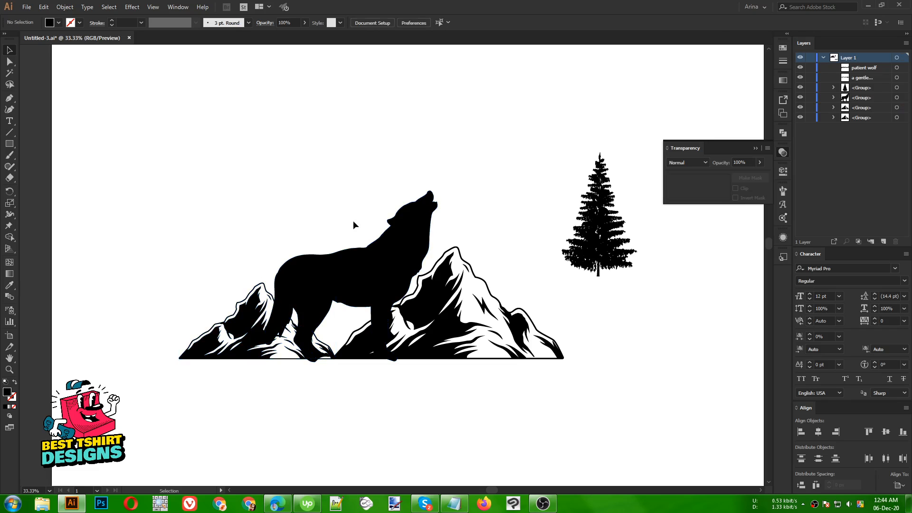
# Examine how the two mountains and the wolf's feet line up along the common base
pyautogui.scroll(1, 344, 391)
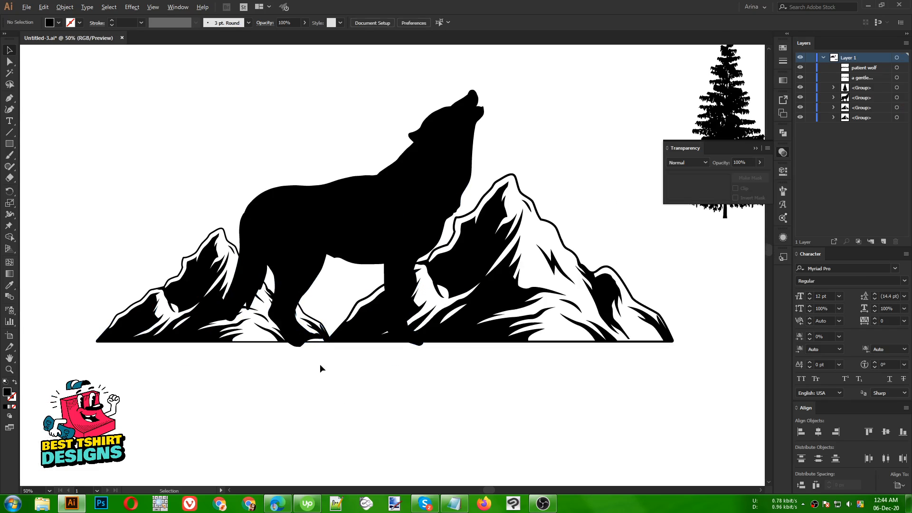
pyautogui.scroll(-1, 320, 364)
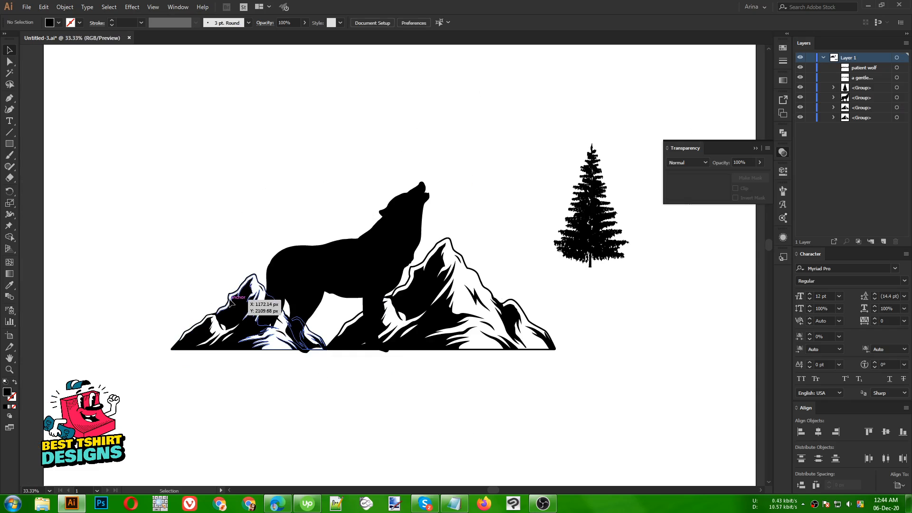
pyautogui.click(247, 302)
pyautogui.click(448, 312)
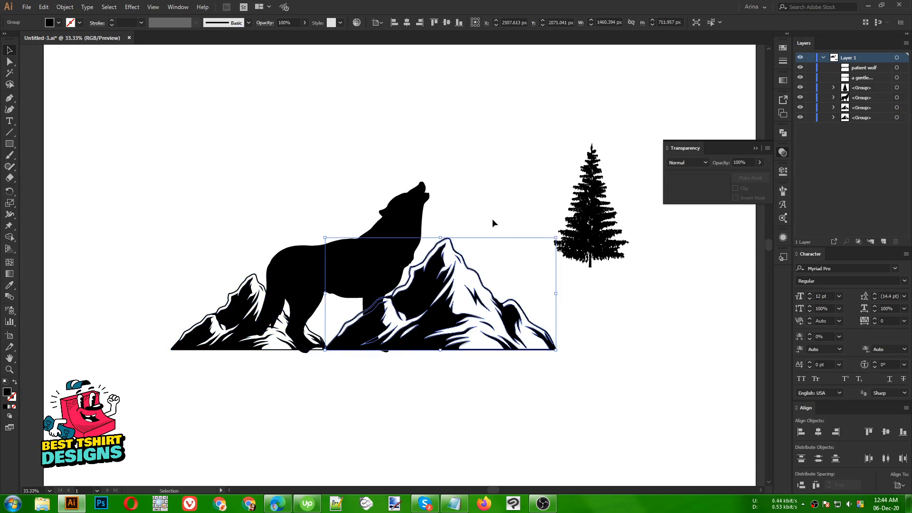
pyautogui.click(492, 219)
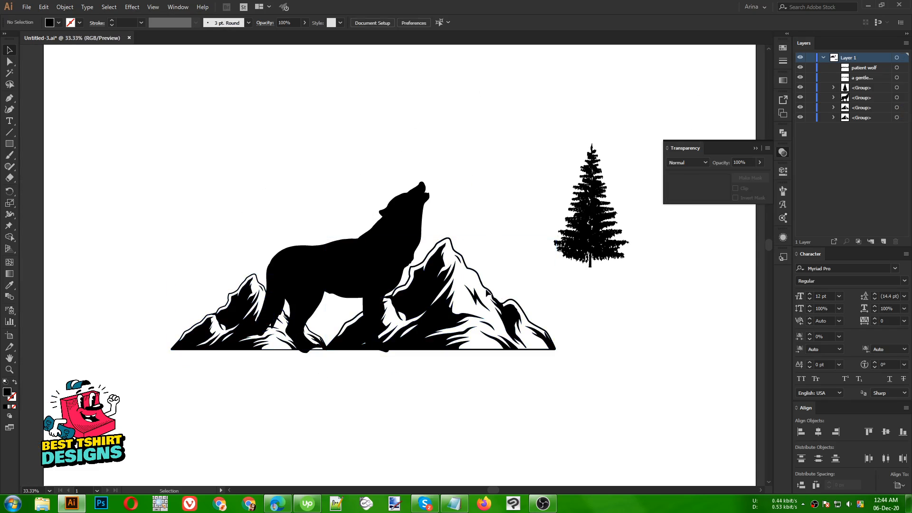
pyautogui.click(434, 282)
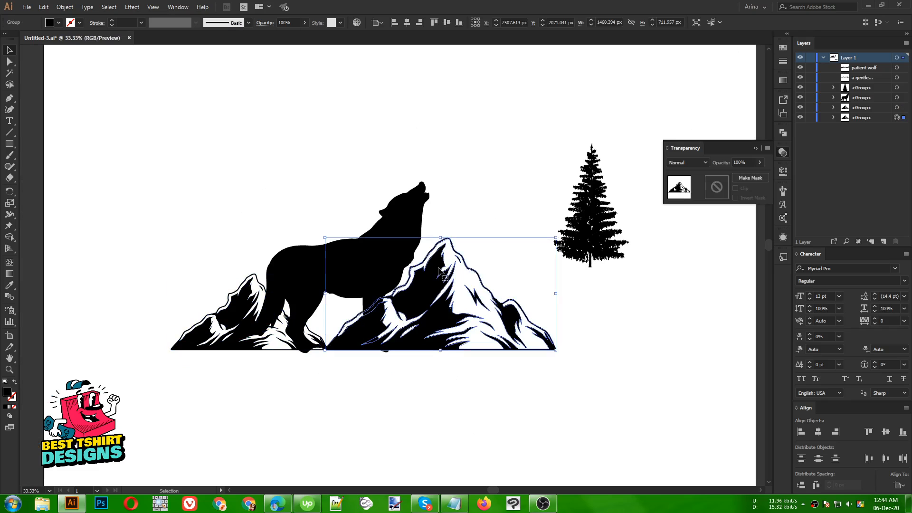
pyautogui.click(241, 312)
pyautogui.click(301, 386)
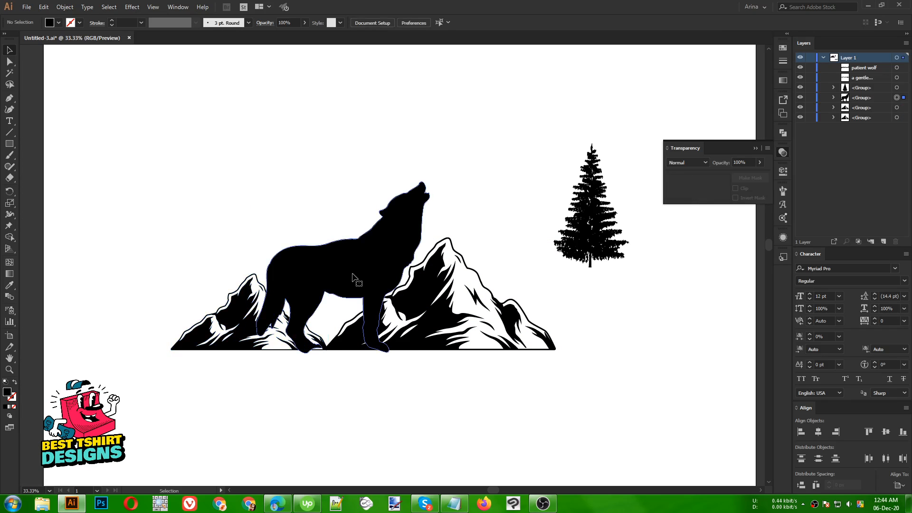
# Nudge the wolf down slightly so its paws extend just below the mountains' base line
pyautogui.click(352, 278)
pyautogui.press('Down')
pyautogui.press('Down')
pyautogui.press('Down')
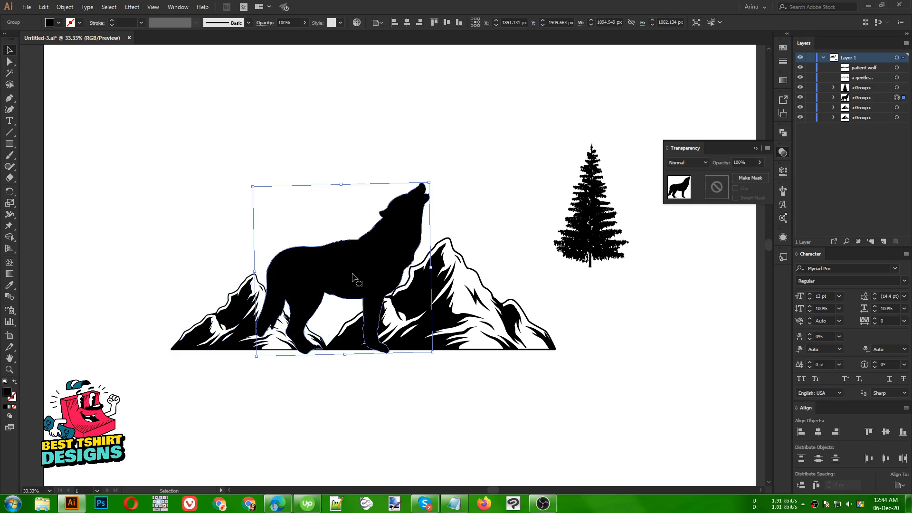
pyautogui.click(364, 370)
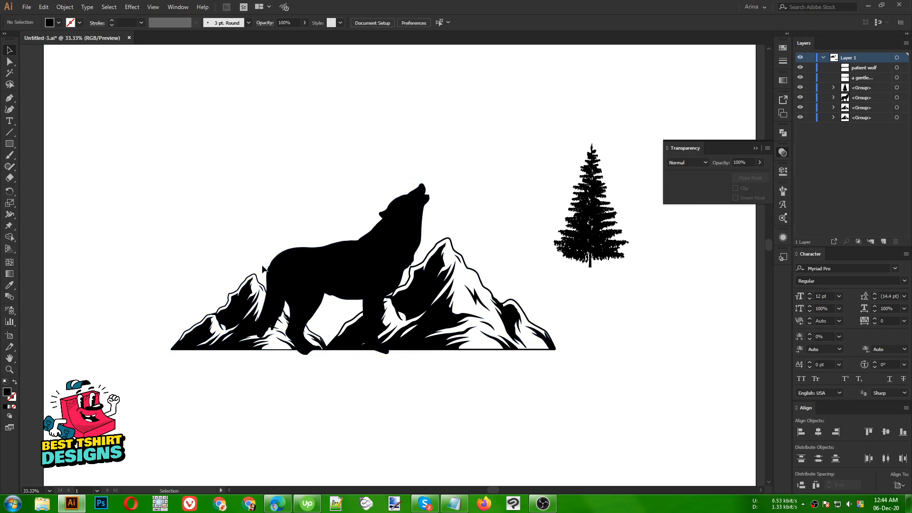
pyautogui.moveTo(208, 138); pyautogui.dragTo(551, 402)
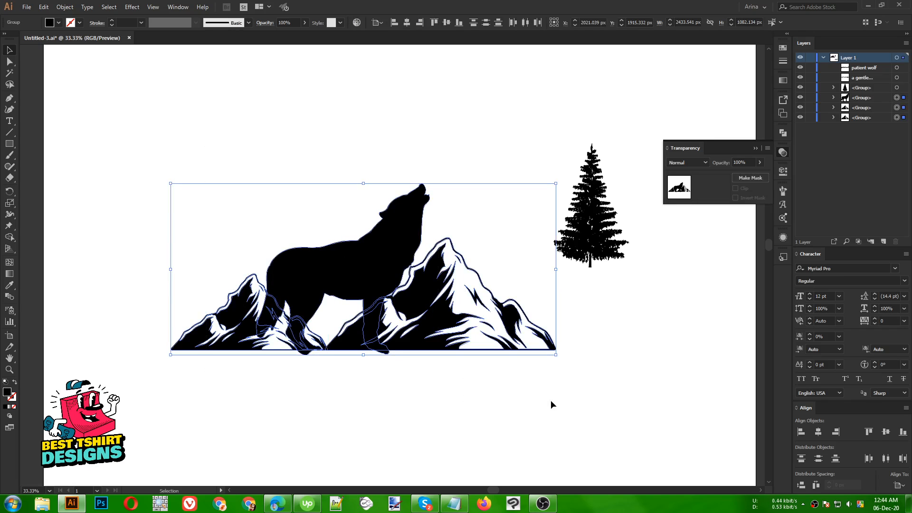
pyautogui.click(551, 400)
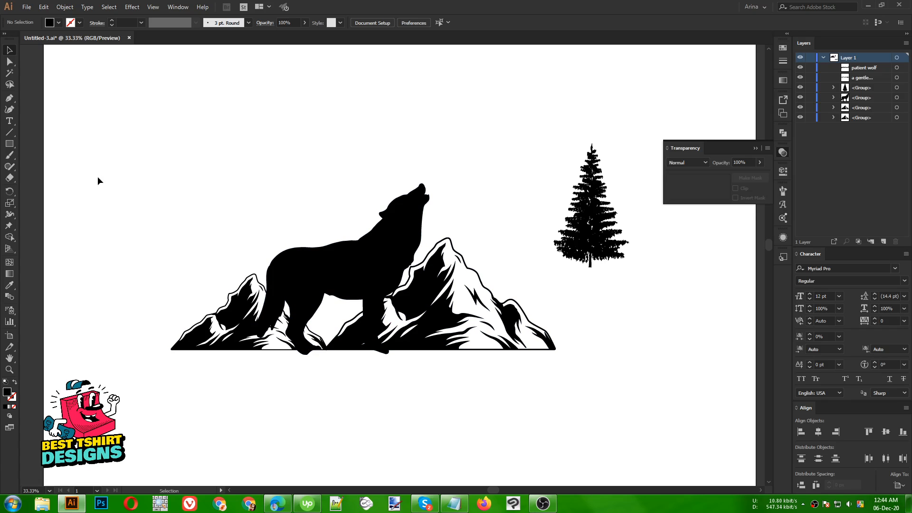
# Draw a closed black wavy ground strip about 2696 by 289 px with the Pencil tool across the base of the mountains
pyautogui.press('n')
pyautogui.click(55, 24)
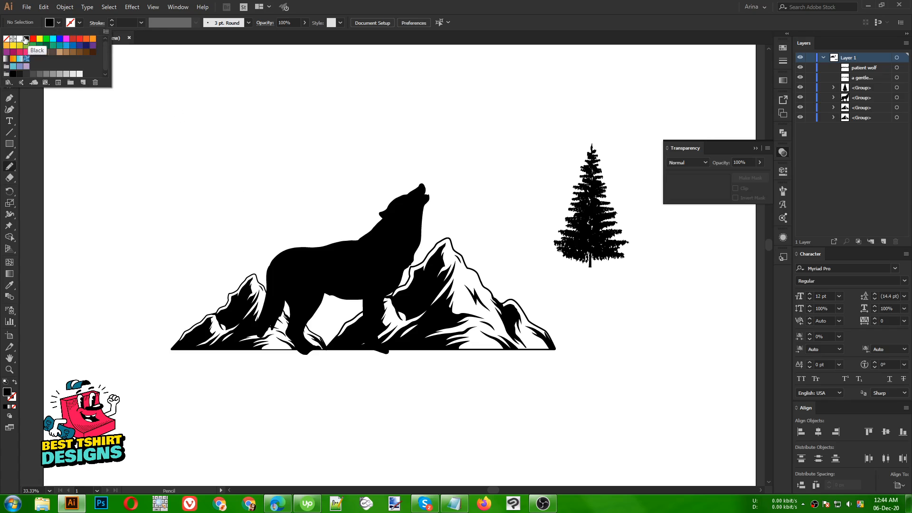
pyautogui.click(151, 117)
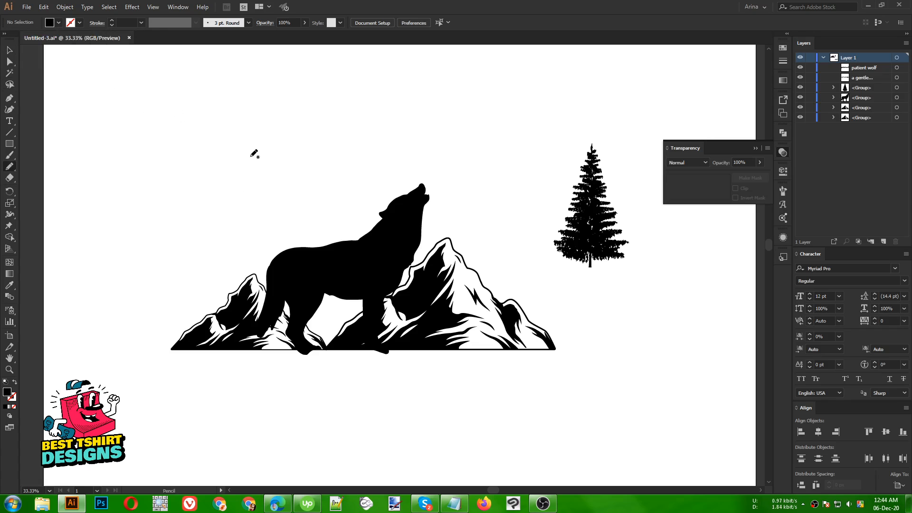
pyautogui.press('v')
pyautogui.moveTo(147, 96); pyautogui.dragTo(689, 422)
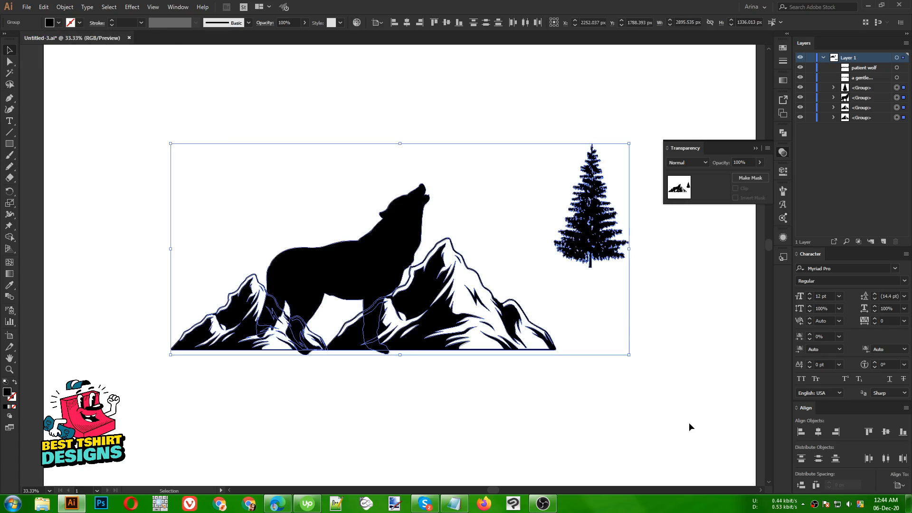
pyautogui.click(58, 23)
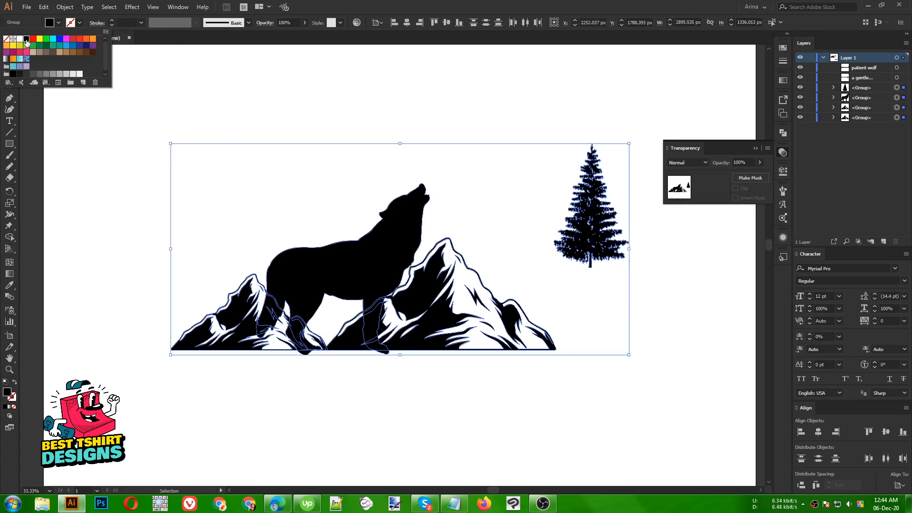
pyautogui.click(201, 175)
pyautogui.click(201, 174)
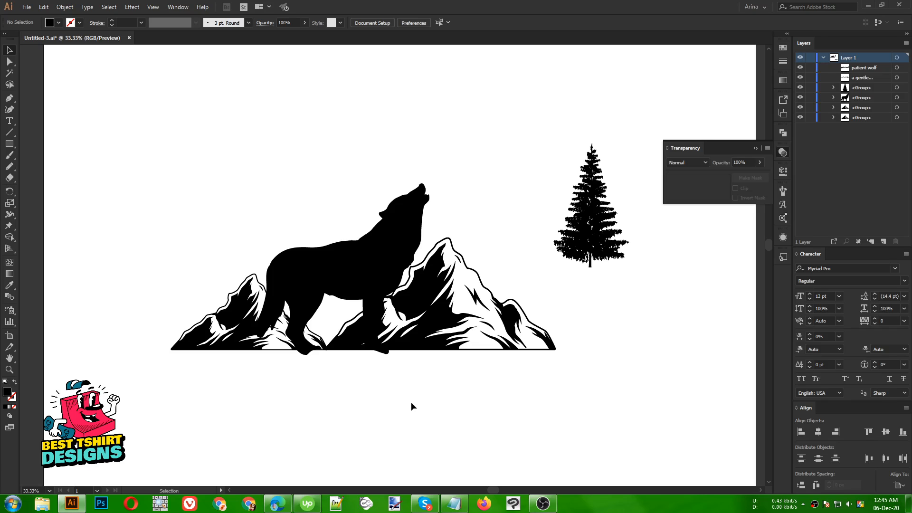
pyautogui.press('n')
pyautogui.moveTo(156, 362)
pyautogui.mouseDown()
pyautogui.moveTo(203, 344)
pyautogui.moveTo(413, 337)
pyautogui.moveTo(576, 348)
pyautogui.moveTo(496, 382)
pyautogui.moveTo(164, 378)
pyautogui.moveTo(158, 350)
pyautogui.mouseUp()
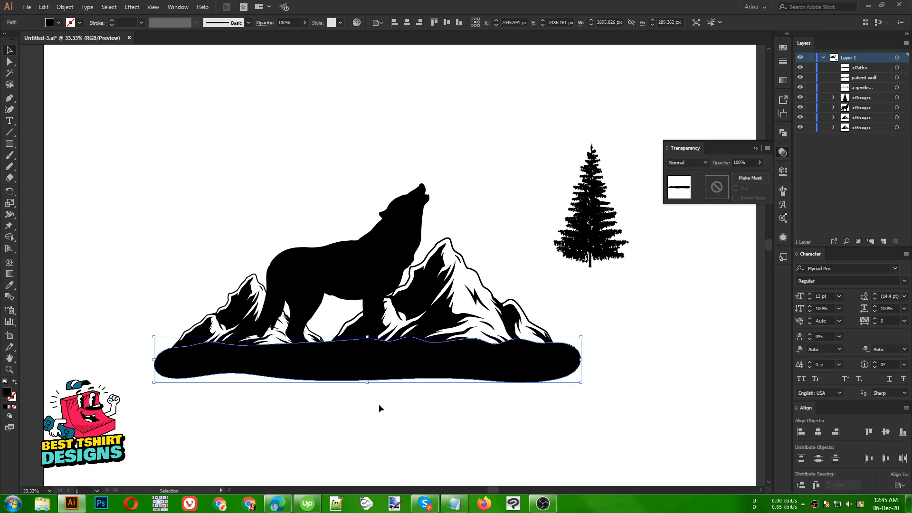
pyautogui.press('v')
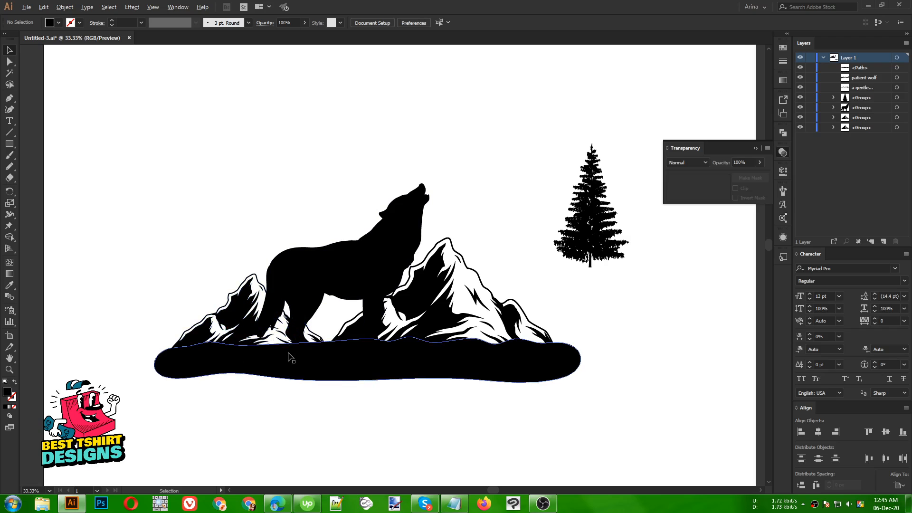
# Group the small and the large mountain into one object
pyautogui.scroll(1, 289, 354)
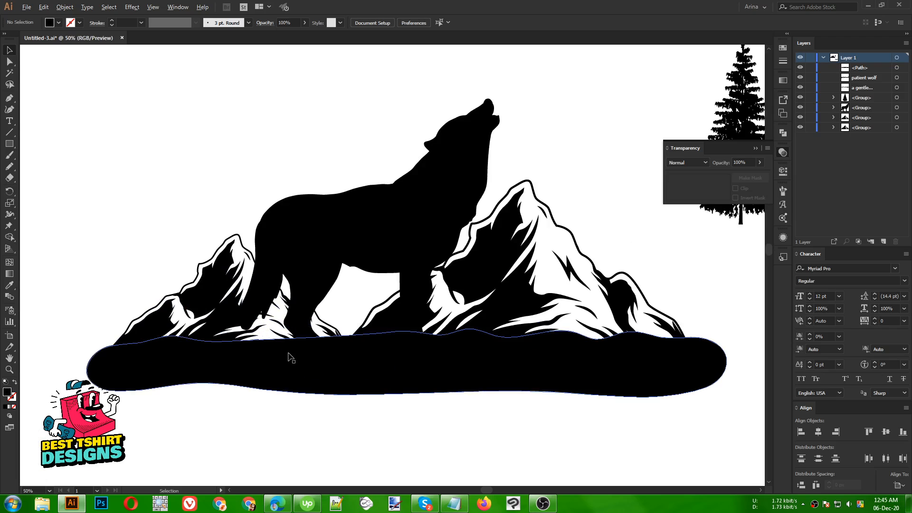
pyautogui.click(498, 310)
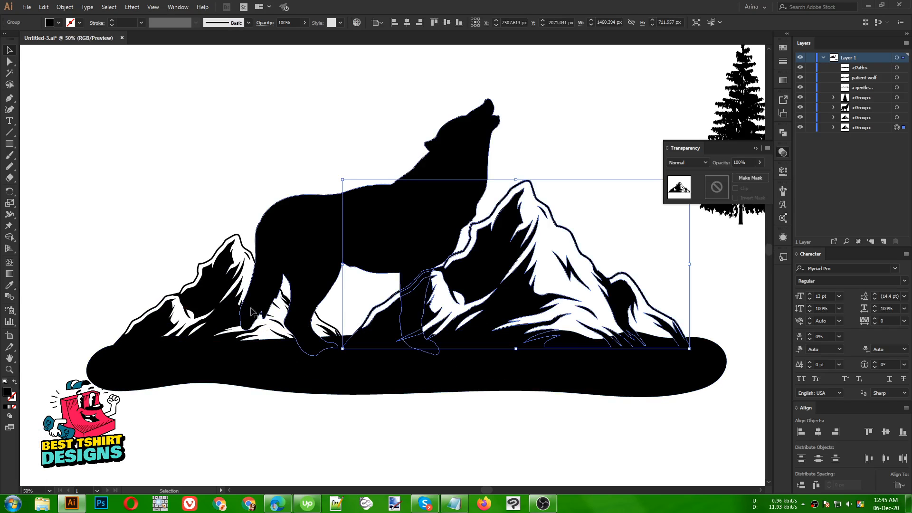
pyautogui.keyDown('shift'); pyautogui.click(235, 311); pyautogui.keyUp('shift')
pyautogui.press('a')
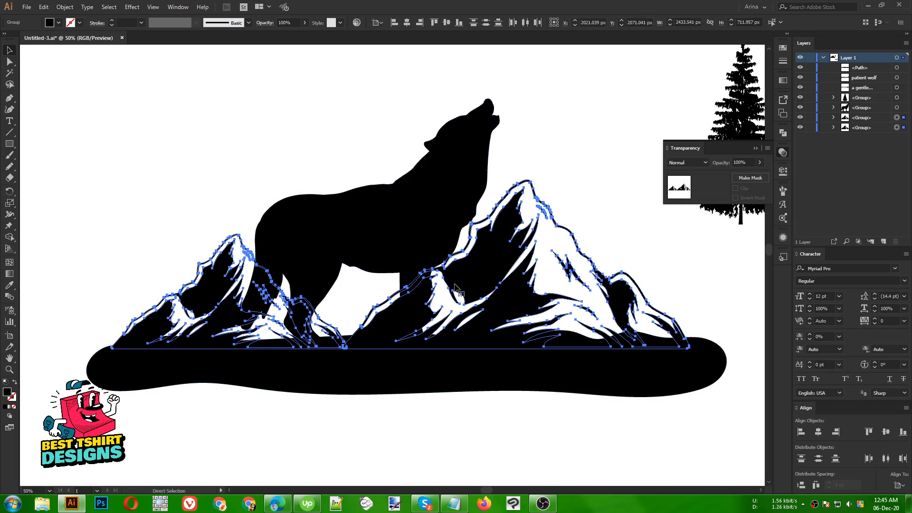
pyautogui.hotkey('ctrl', 'g')
pyautogui.press('v')
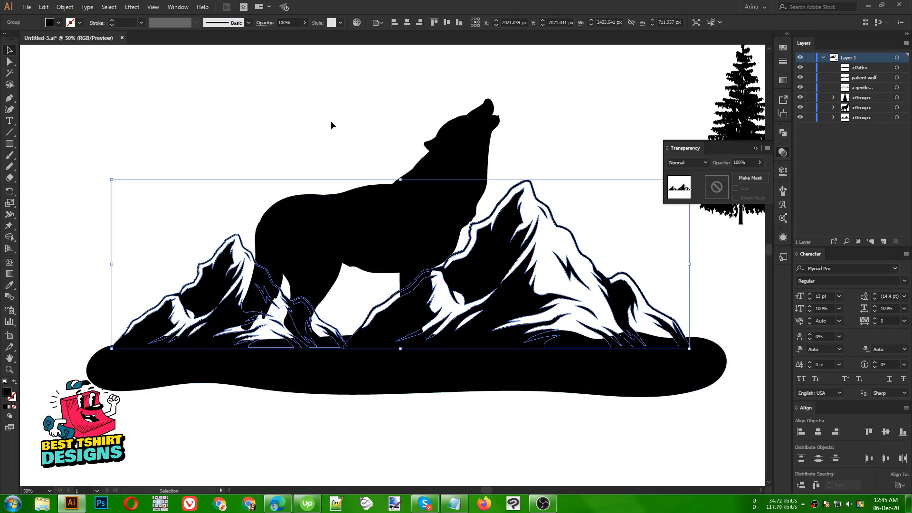
pyautogui.click(332, 124)
# Nudge the wolf up about 17 px, keeping its paws within the black ground strip
pyautogui.click(499, 248)
pyautogui.click(434, 203)
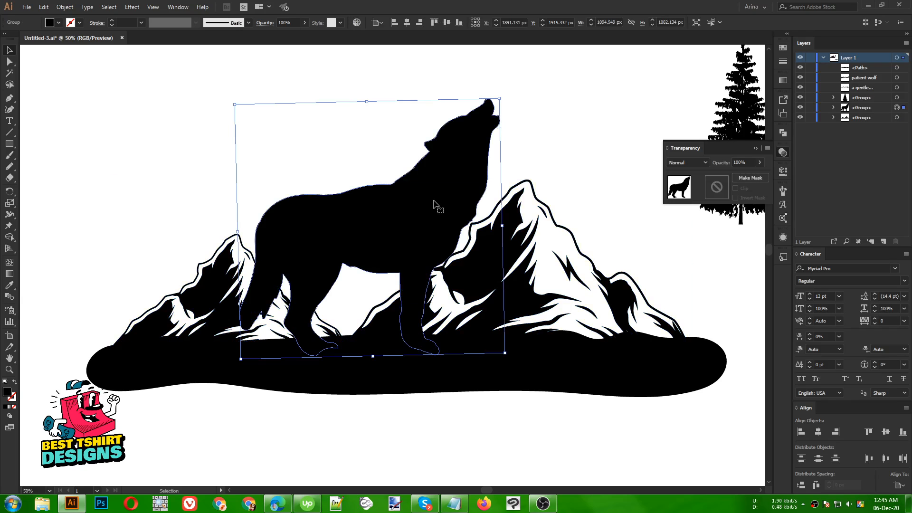
pyautogui.press('Up')
pyautogui.press('Up')
pyautogui.press('Up')
pyautogui.press('Up')
pyautogui.press('Up')
pyautogui.press('Up')
pyautogui.press('Up')
pyautogui.press('Up')
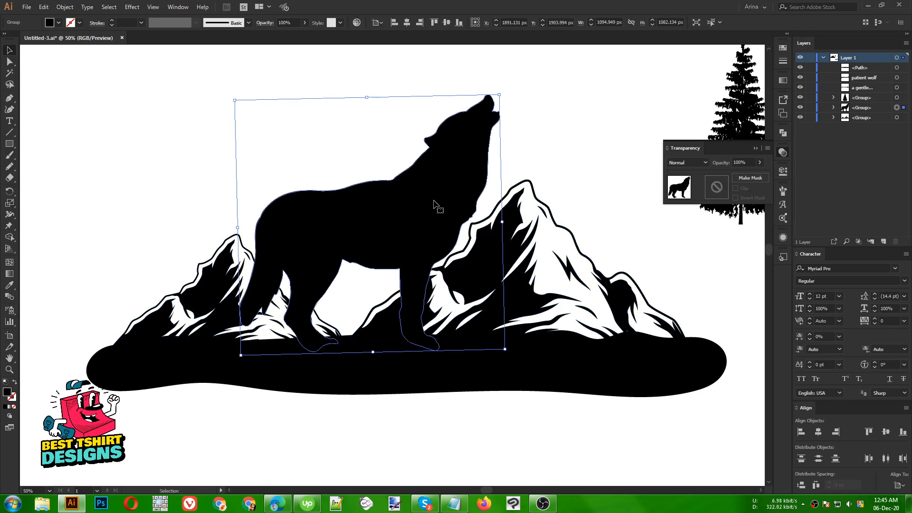
pyautogui.click(509, 372)
# Offset the wolf's outline by 10 px with miter joins and a miter limit of 4, and cut the offset shape
pyautogui.click(398, 214)
pyautogui.click(67, 7)
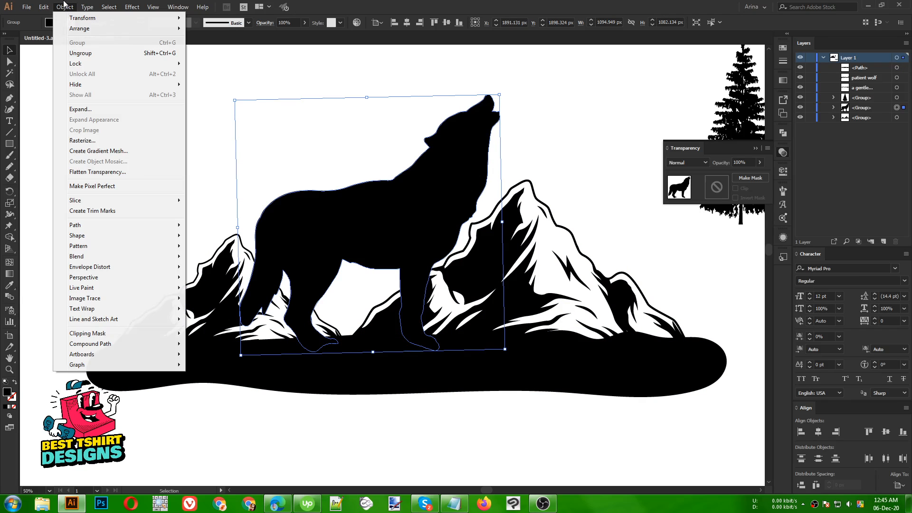
pyautogui.moveTo(157, 226)
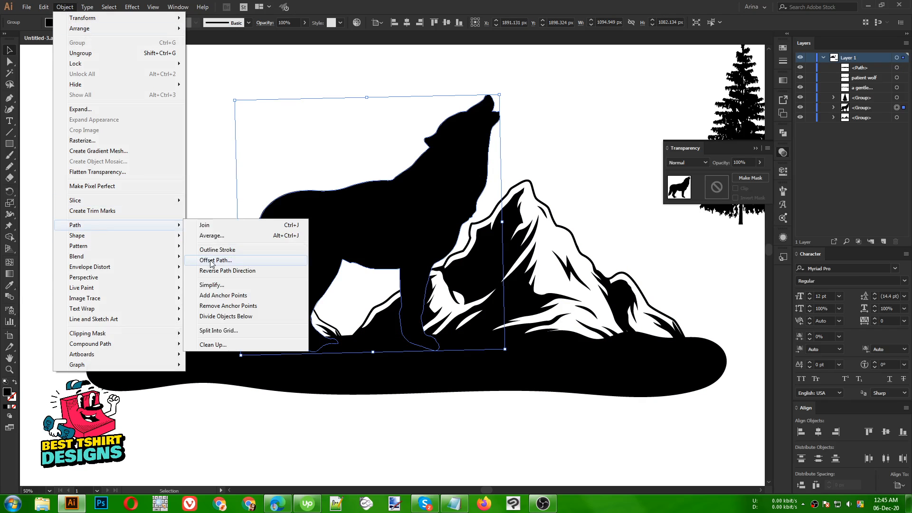
pyautogui.click(214, 260)
pyautogui.click(568, 166)
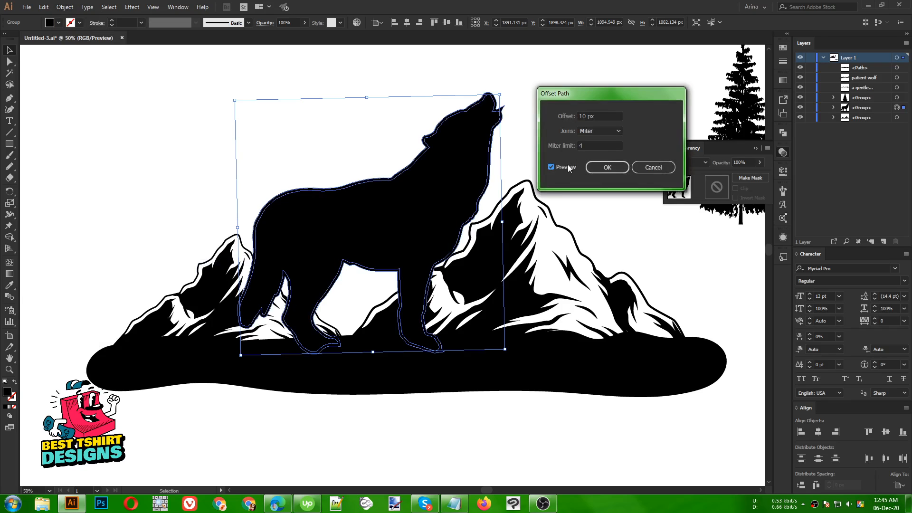
pyautogui.click(608, 168)
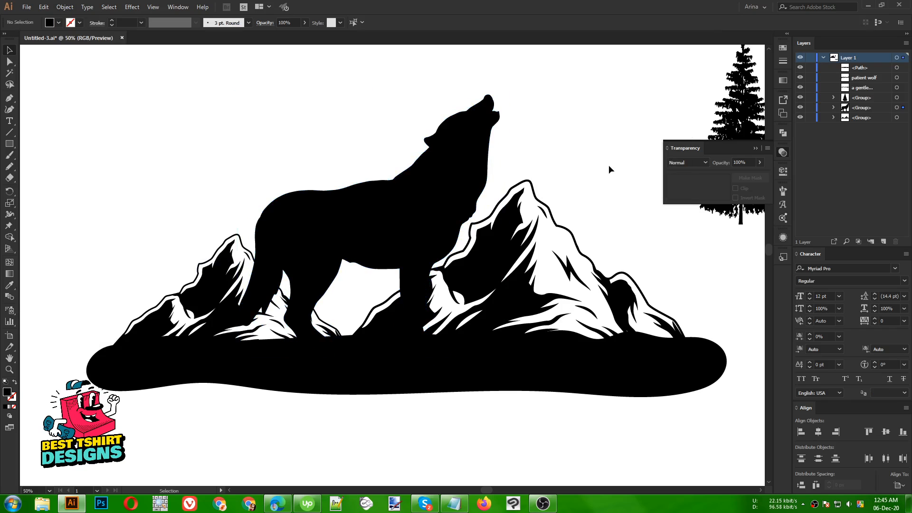
# Add an opacity mask without clipping to the mountain group, paste the wolf's offset outline in place inside it, and exit mask editing
pyautogui.click(504, 220)
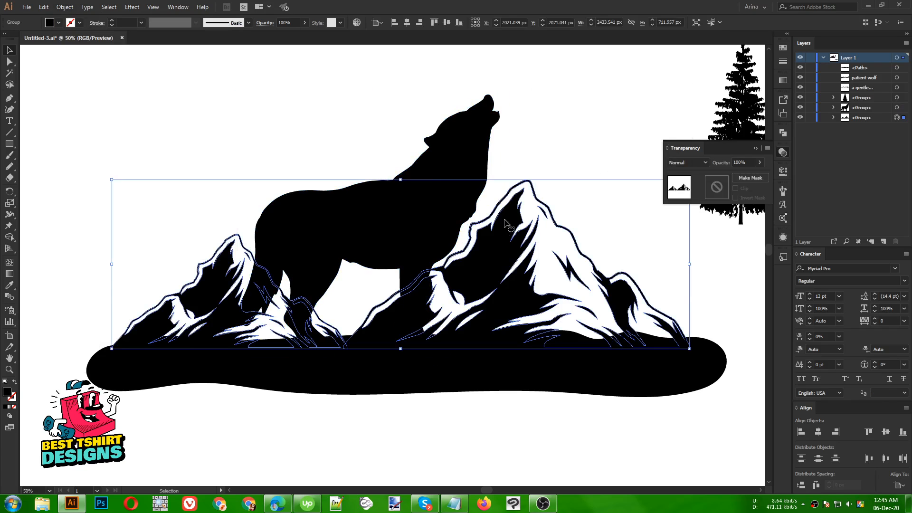
pyautogui.click(335, 127)
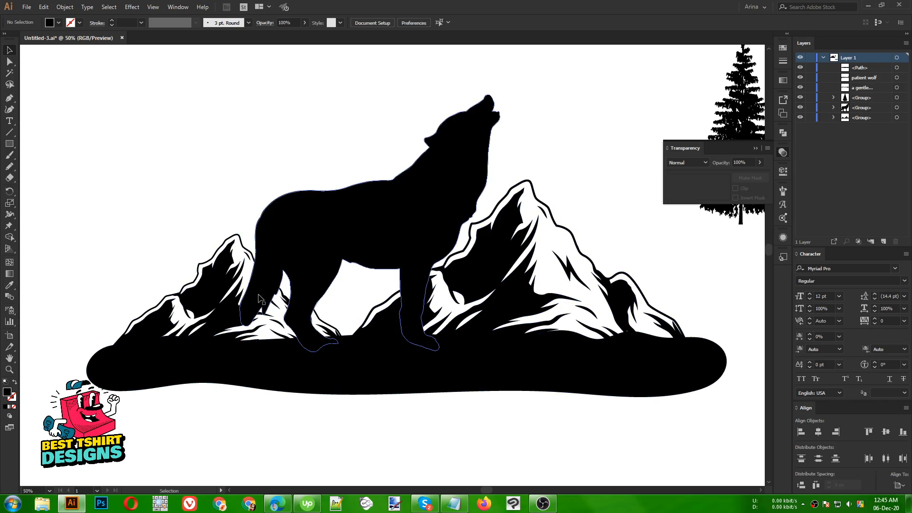
pyautogui.click(468, 275)
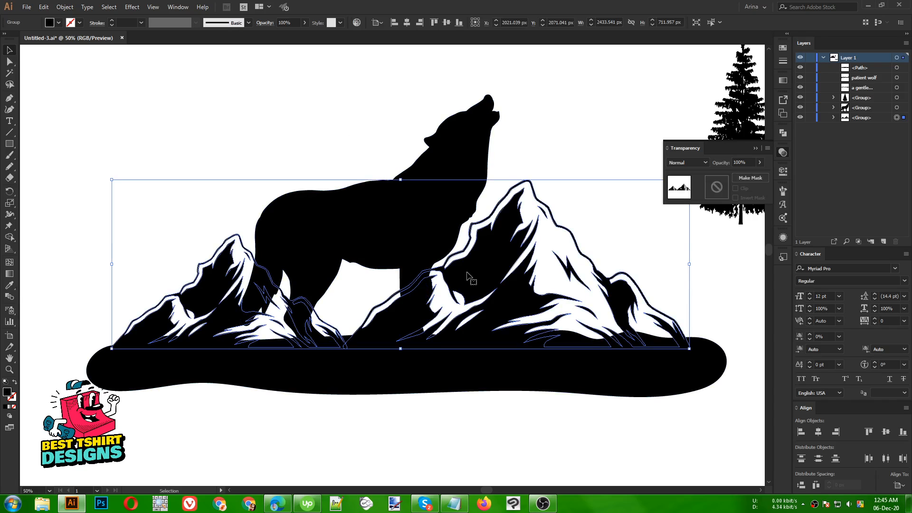
pyautogui.doubleClick(715, 190)
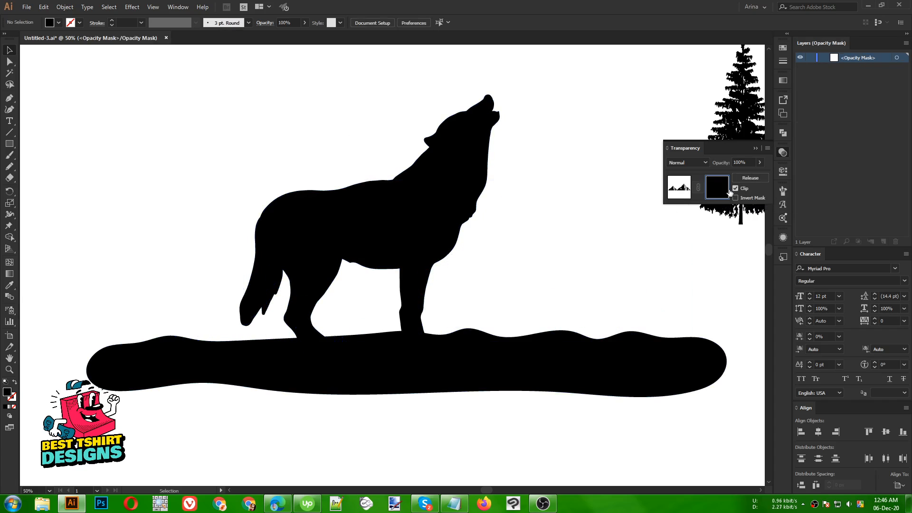
pyautogui.click(735, 189)
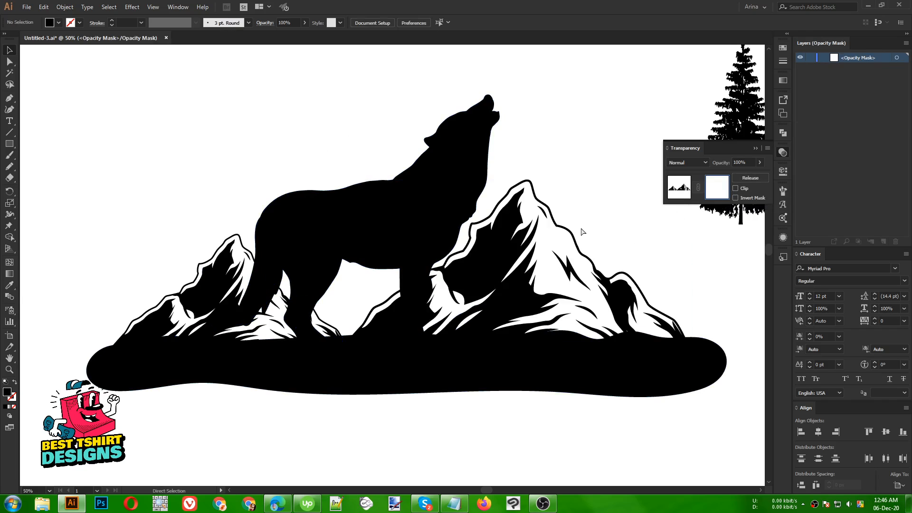
pyautogui.hotkey('ctrl', 'f')
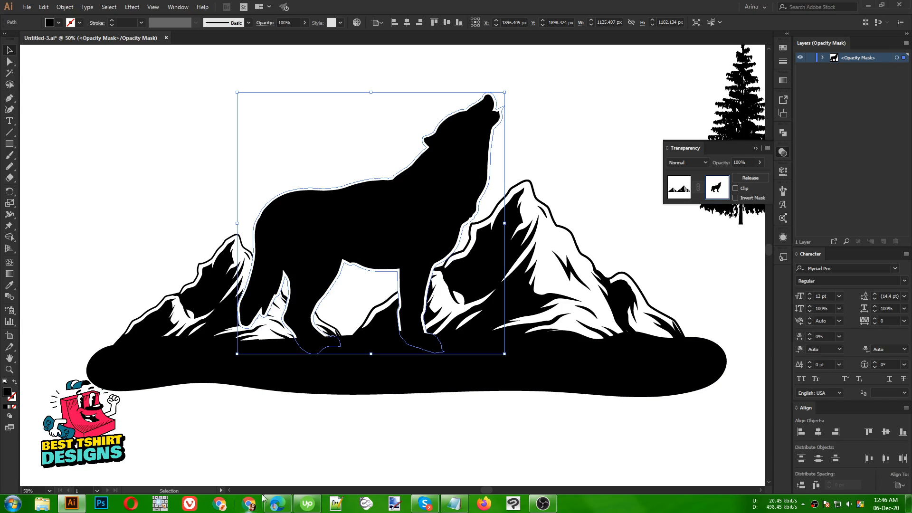
pyautogui.click(652, 248)
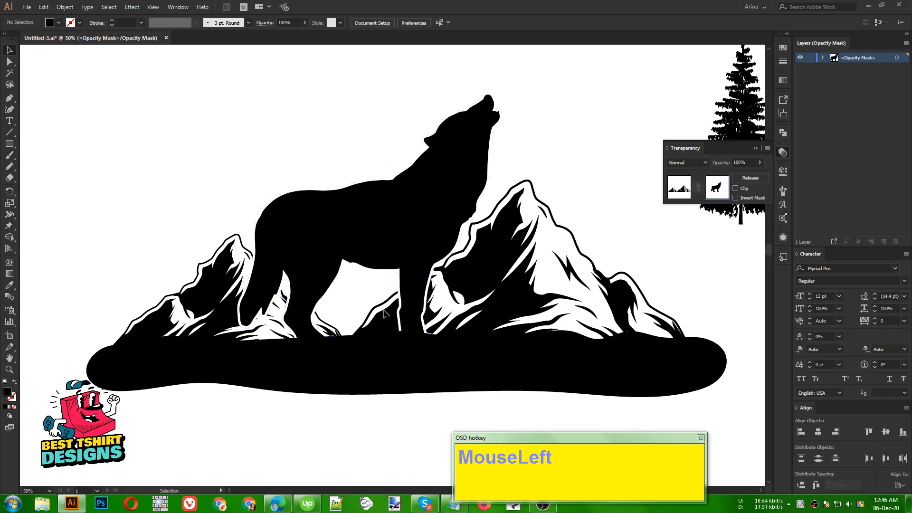
pyautogui.click(312, 126)
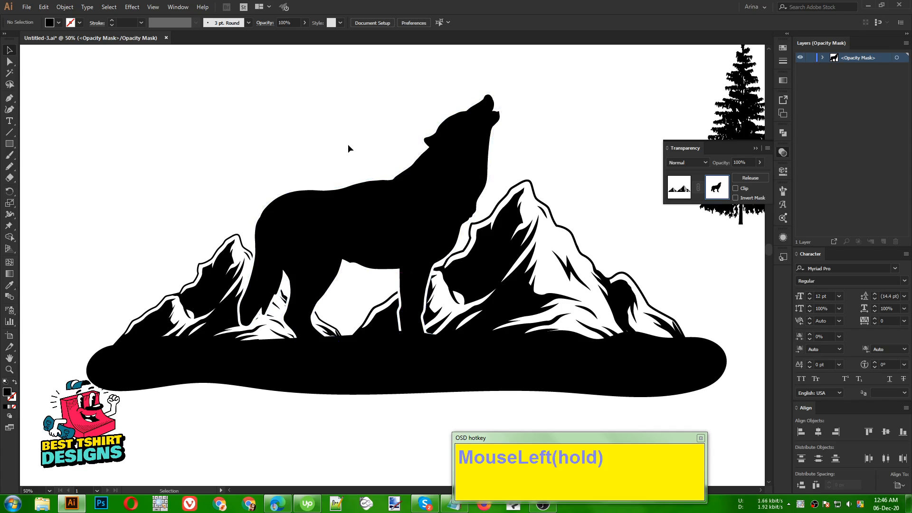
pyautogui.click(678, 186)
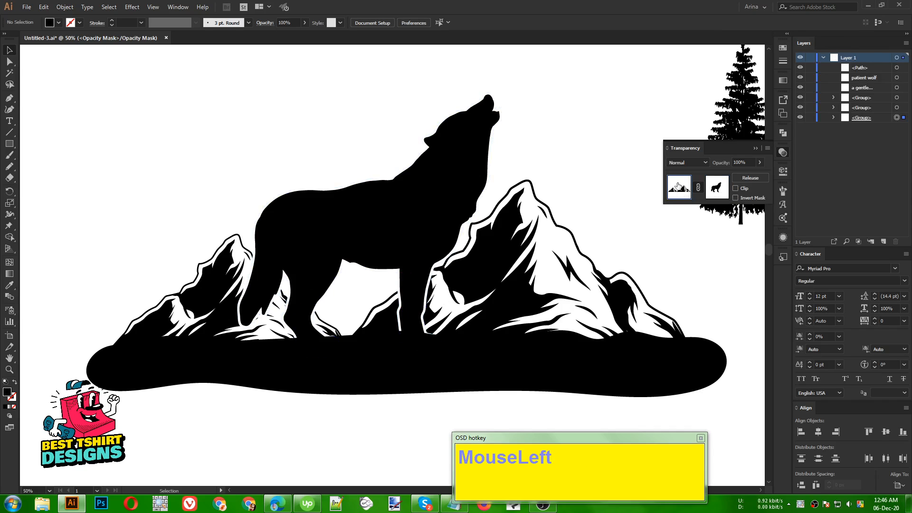
pyautogui.click(612, 175)
pyautogui.press('F10')
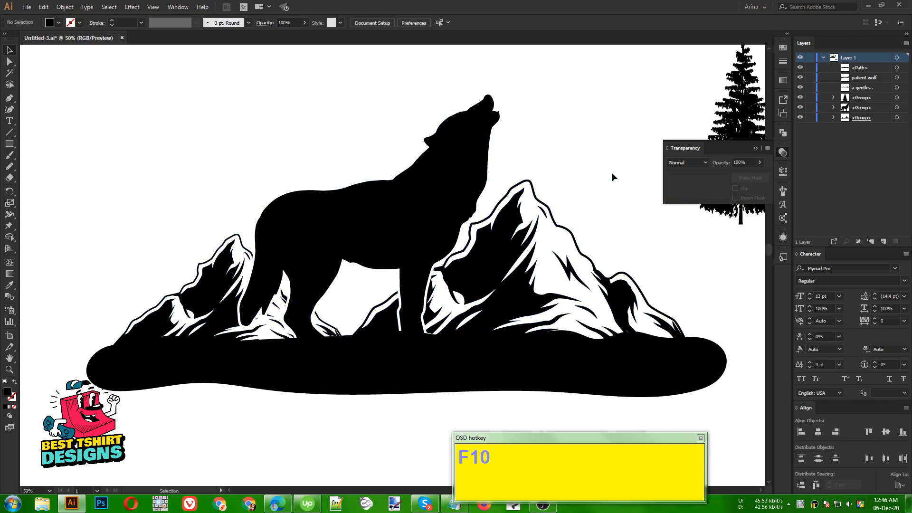
pyautogui.click(634, 228)
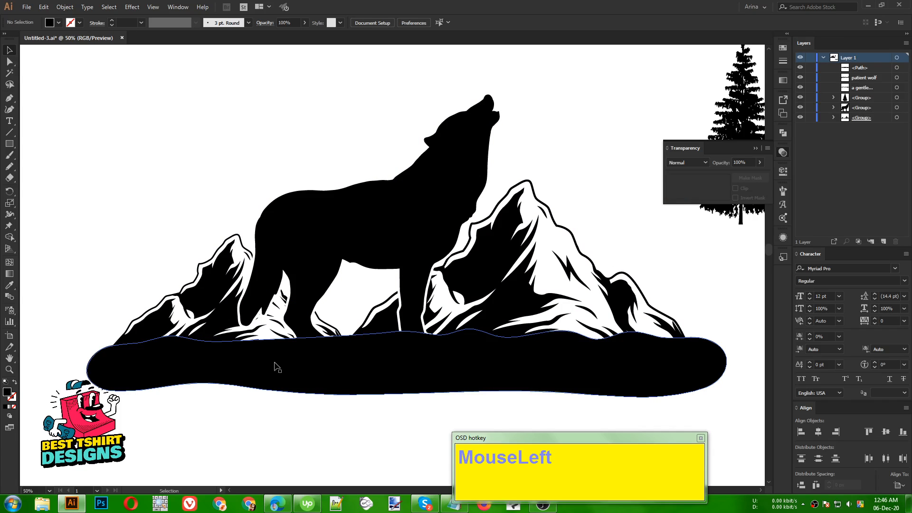
pyautogui.click(339, 389)
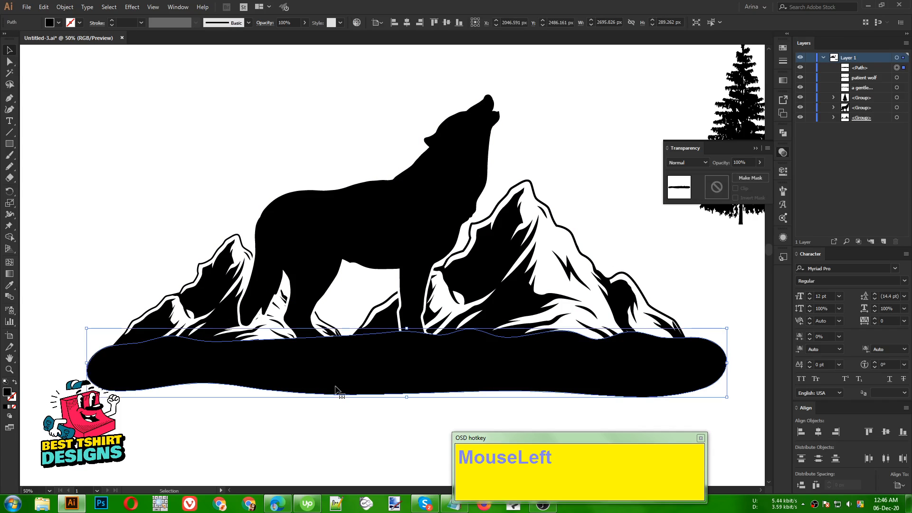
pyautogui.click(308, 426)
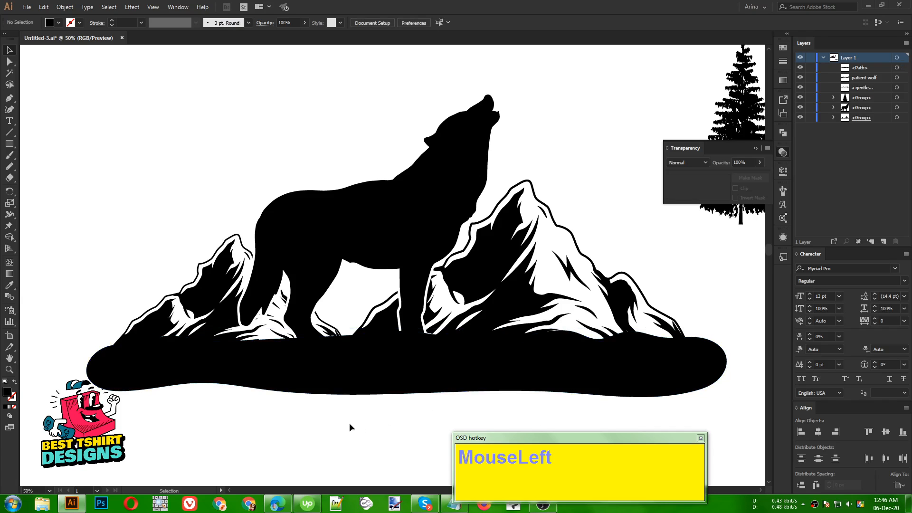
# Move the wolf, mountains and ground strip together slightly up and to the left on the artboard
pyautogui.keyDown('alt'); pyautogui.scroll(-2, 333, 195); pyautogui.keyUp('alt')
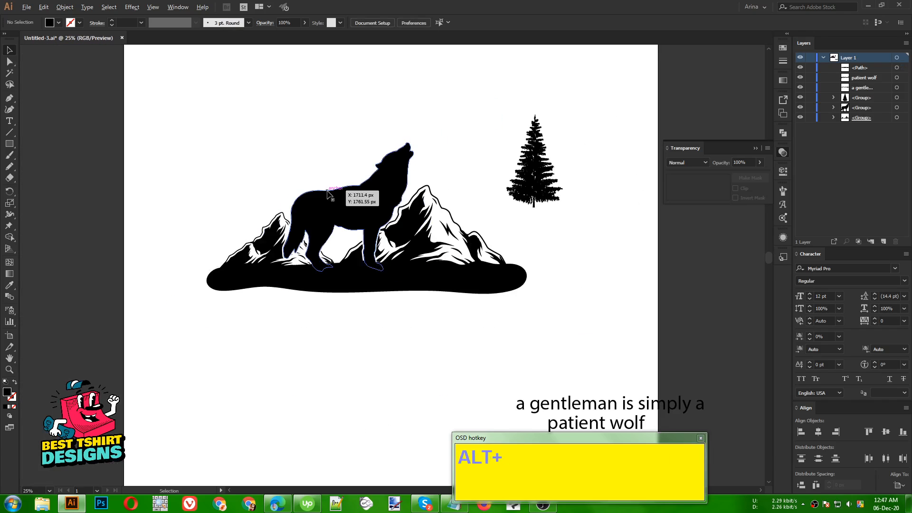
pyautogui.moveTo(240, 127); pyautogui.dragTo(465, 332)
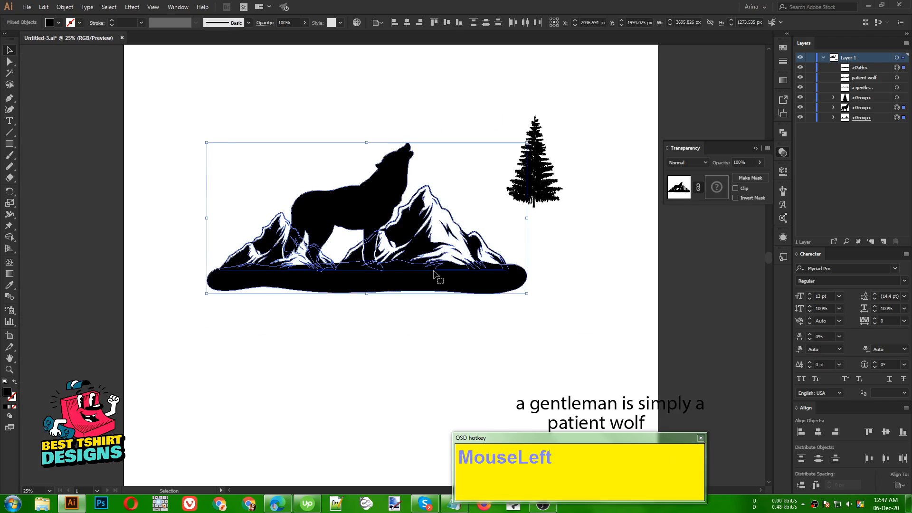
pyautogui.moveTo(429, 263); pyautogui.dragTo(407, 240)
pyautogui.click(405, 355)
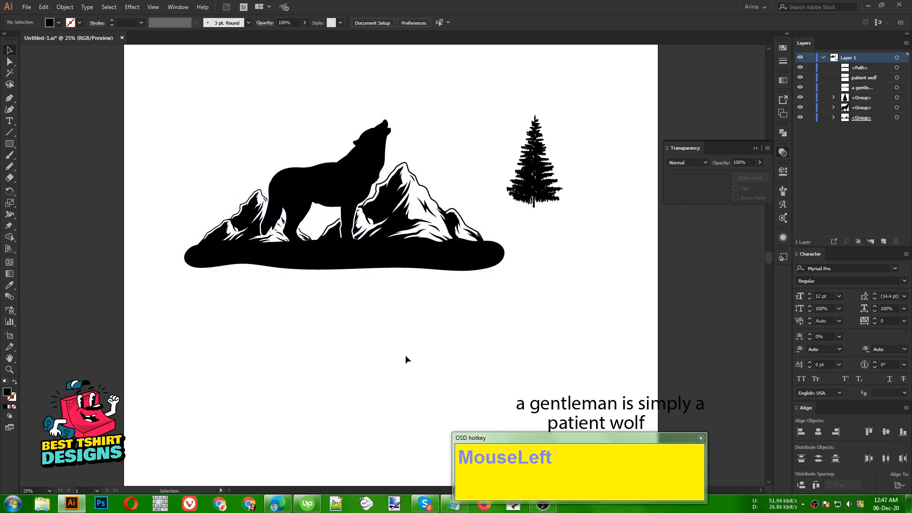
# Move the pine tree up and to the right, next to the artboard's upper right edge
pyautogui.scroll(2, 406, 354)
pyautogui.moveTo(540, 239); pyautogui.dragTo(625, 161)
pyautogui.click(554, 258)
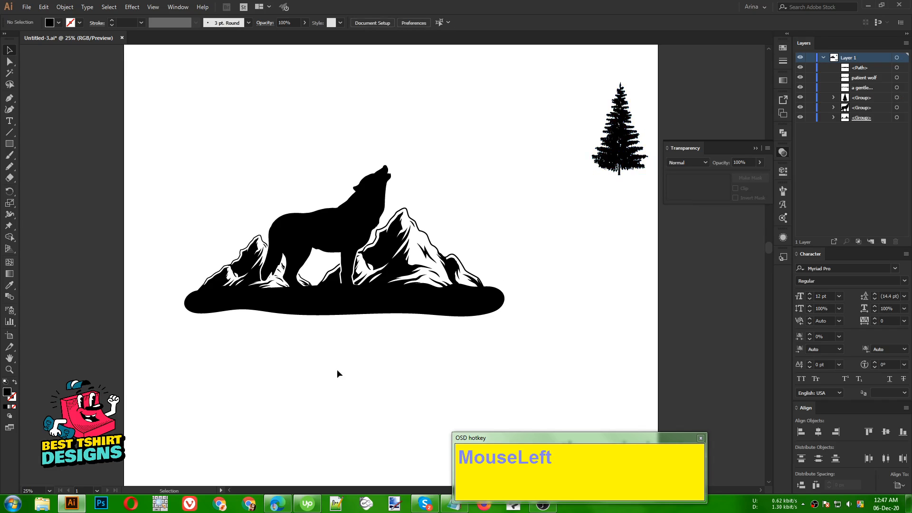
# Group the wolf, mountains and ground strip together
pyautogui.click(10, 143)
pyautogui.moveTo(10, 144); pyautogui.dragTo(43, 165)
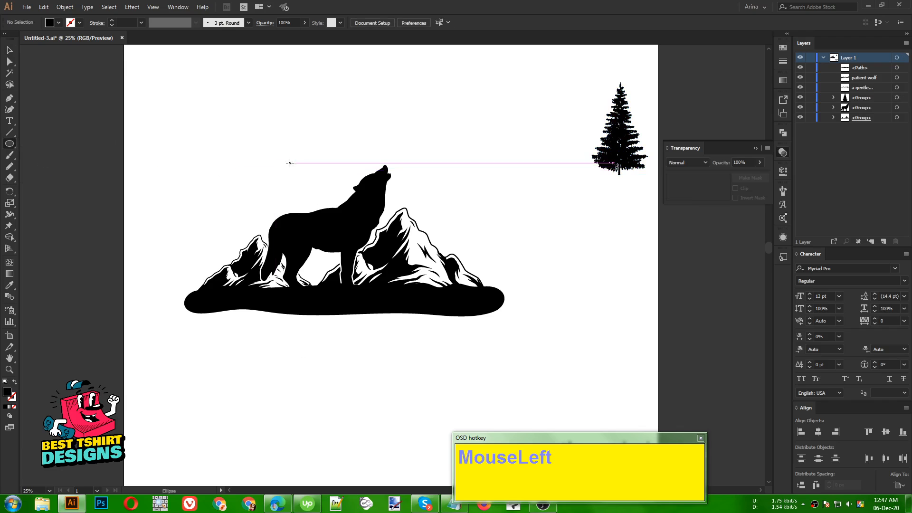
pyautogui.press('v')
pyautogui.moveTo(225, 148); pyautogui.dragTo(404, 266)
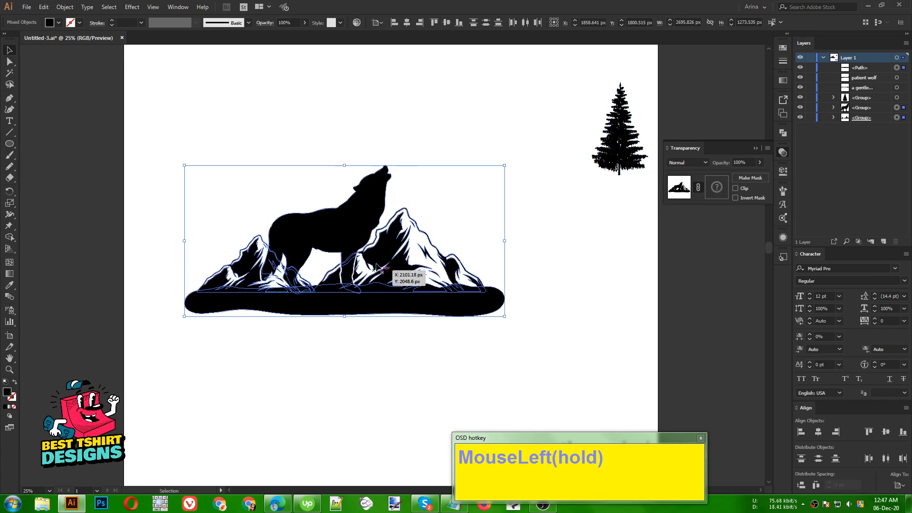
pyautogui.hotkey('ctrl', 'g')
pyautogui.click(347, 320)
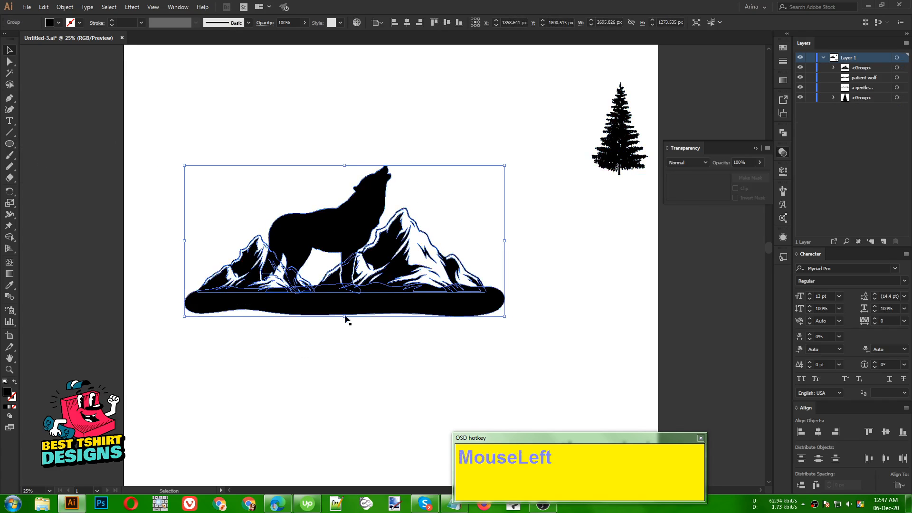
# Draw a circle about 1863 px in diameter centred on the wolf and swap its fill for an outline
pyautogui.click(13, 145)
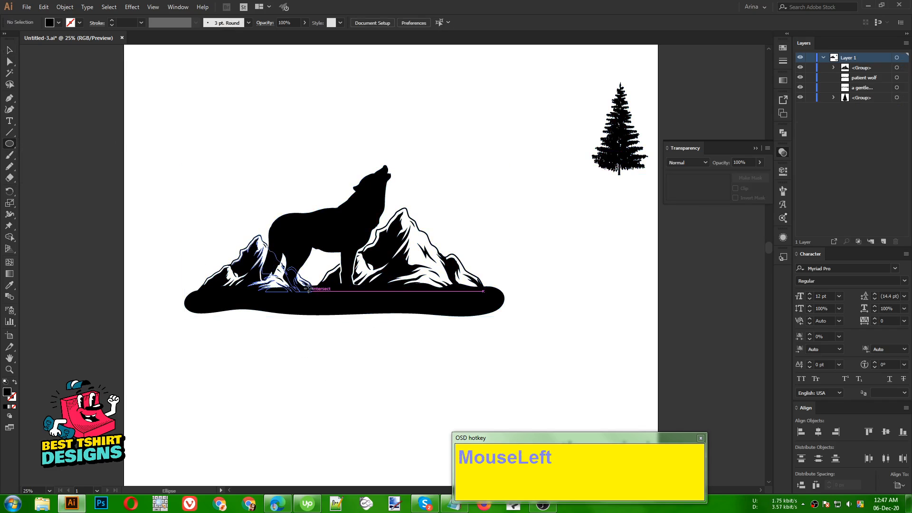
pyautogui.moveTo(329, 253); pyautogui.dragTo(440, 347)
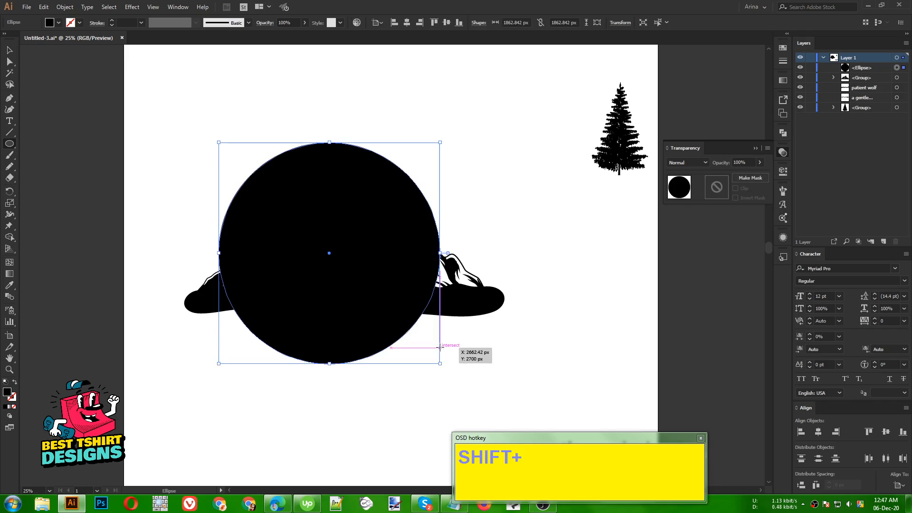
pyautogui.hotkey('shift', 'x')
pyautogui.press('v')
# Nudge the outlined circle up and slightly to the right, to about X 1742 px, Y 1604 px, behind the wolf's head
pyautogui.press('Up')
pyautogui.press('Up')
pyautogui.press('Up')
pyautogui.press('Up')
pyautogui.press('Up')
pyautogui.press('Up')
pyautogui.press('Up')
pyautogui.press('Up')
pyautogui.press('Up')
pyautogui.press('Up')
pyautogui.press('Up')
pyautogui.press('Up')
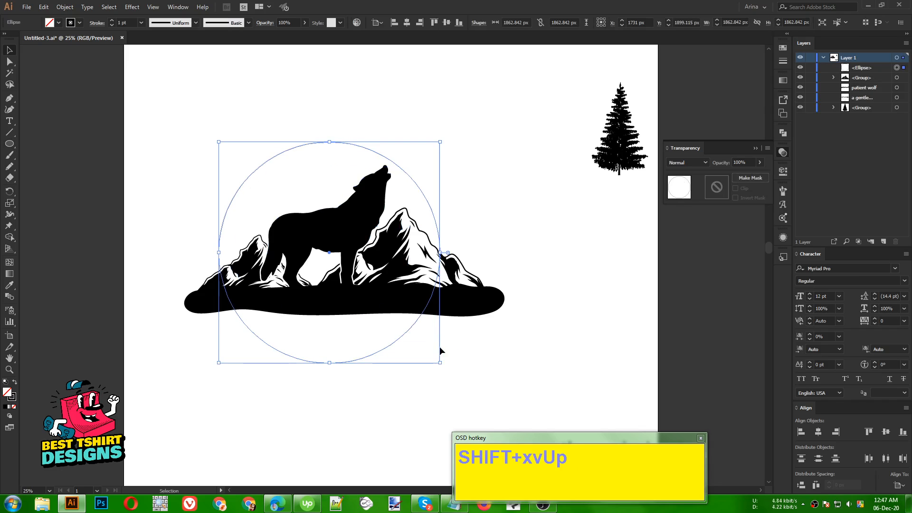
pyautogui.press('Up')
pyautogui.press('Up')
pyautogui.press('Up')
pyautogui.press('Up')
pyautogui.press('Up')
pyautogui.press('Up')
pyautogui.press('Up')
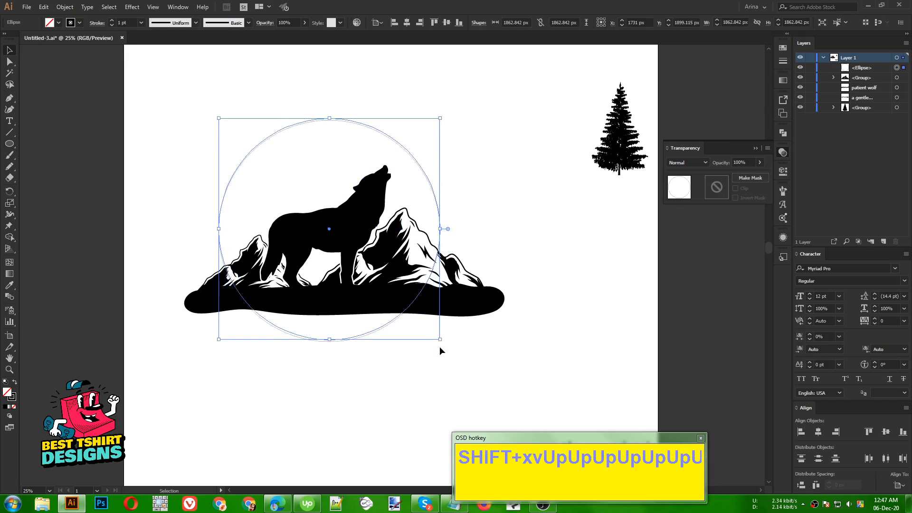
pyautogui.press('Right')
pyautogui.press('Right')
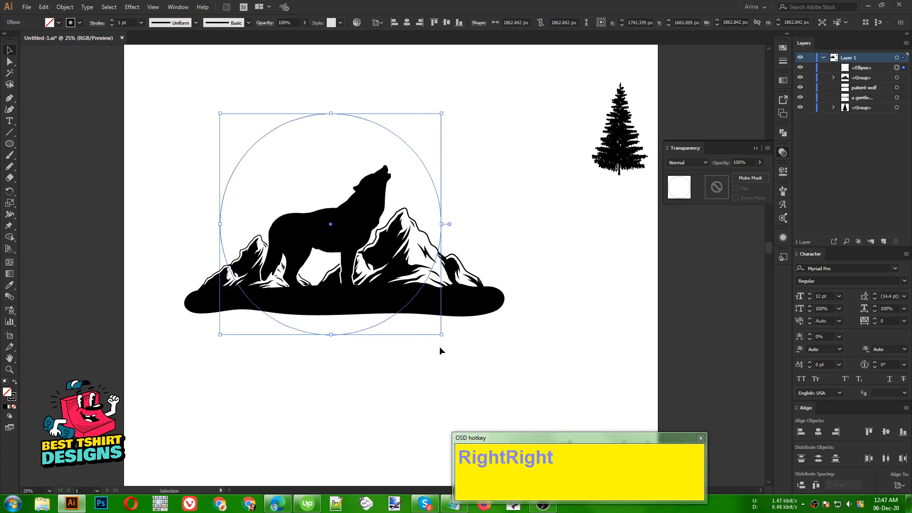
pyautogui.press('Up')
pyautogui.press('Up')
pyautogui.press('Up')
pyautogui.press('Up')
pyautogui.press('Up')
pyautogui.press('Up')
pyautogui.press('Up')
pyautogui.press('Up')
pyautogui.press('Up')
pyautogui.press('Up')
pyautogui.press('Up')
pyautogui.press('Up')
pyautogui.press('Up')
pyautogui.press('Up')
pyautogui.press('Up')
pyautogui.press('Up')
pyautogui.press('Up')
pyautogui.press('Up')
pyautogui.press('Up')
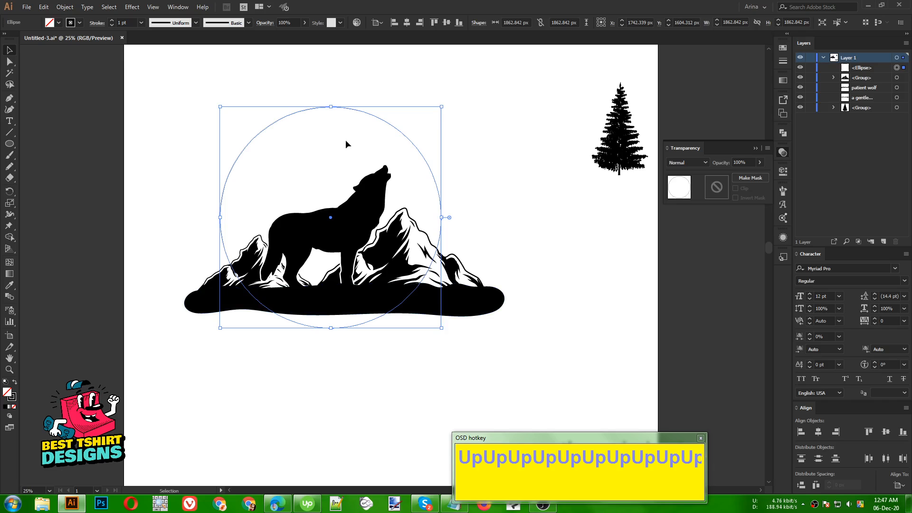
pyautogui.click(295, 129)
pyautogui.moveTo(234, 96); pyautogui.dragTo(327, 149)
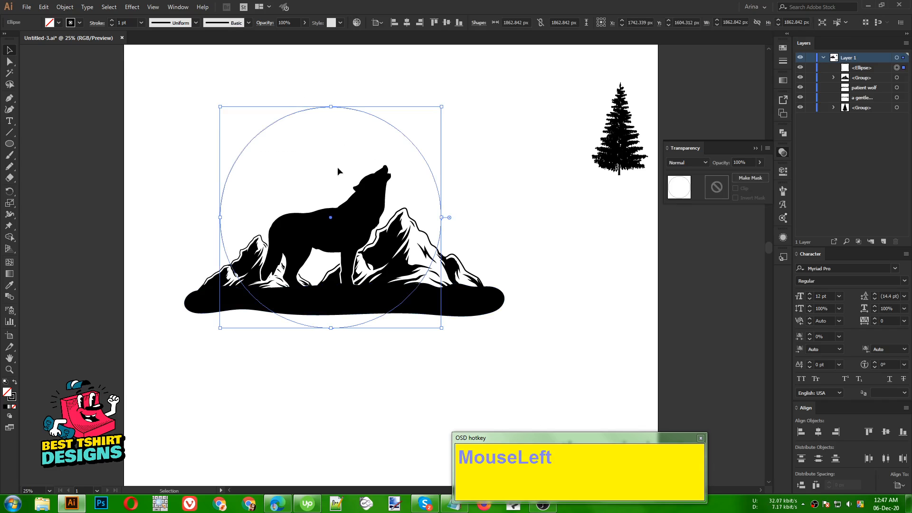
pyautogui.keyDown('alt'); pyautogui.scroll(1, 313, 162); pyautogui.keyUp('alt')
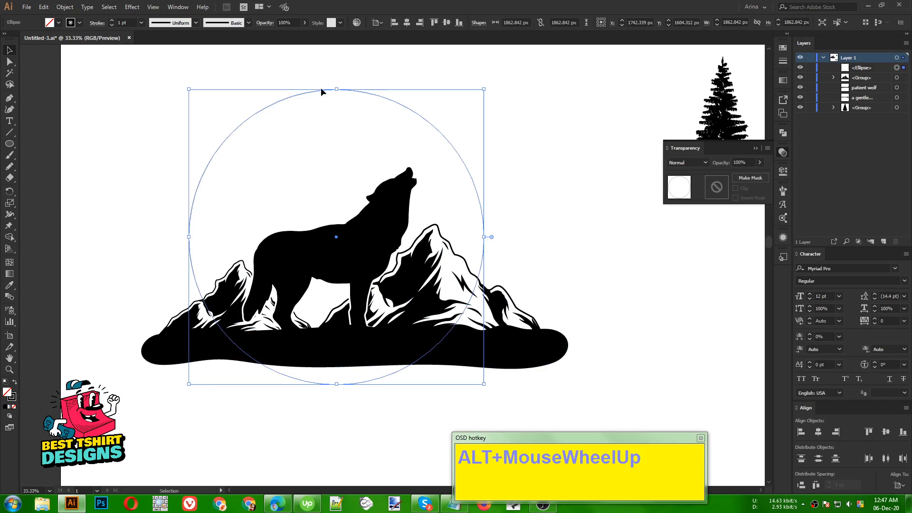
pyautogui.keyDown('alt'); pyautogui.scroll(-1, 329, 152); pyautogui.keyUp('alt')
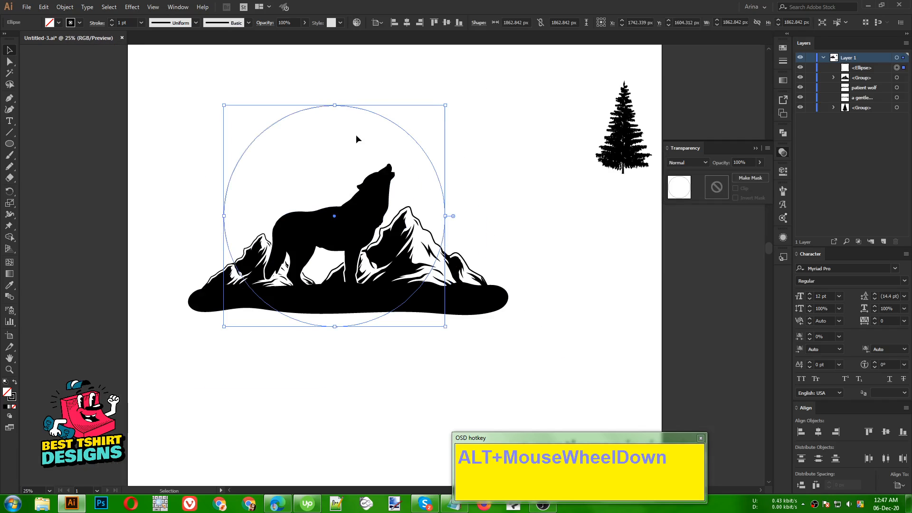
# Copy the outlined circle, lock the original, and paste the copy in place in front of it
pyautogui.moveTo(364, 112); pyautogui.dragTo(313, 156)
pyautogui.press('ctrl')
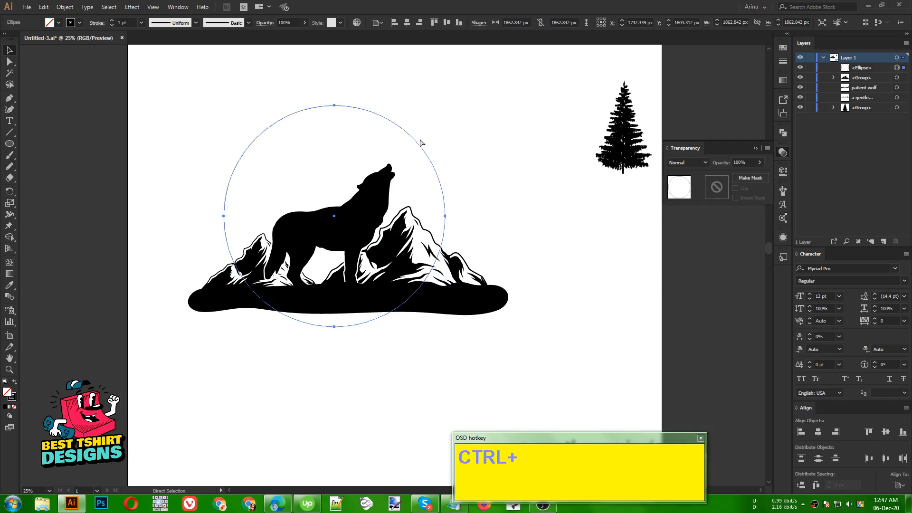
pyautogui.click(810, 67)
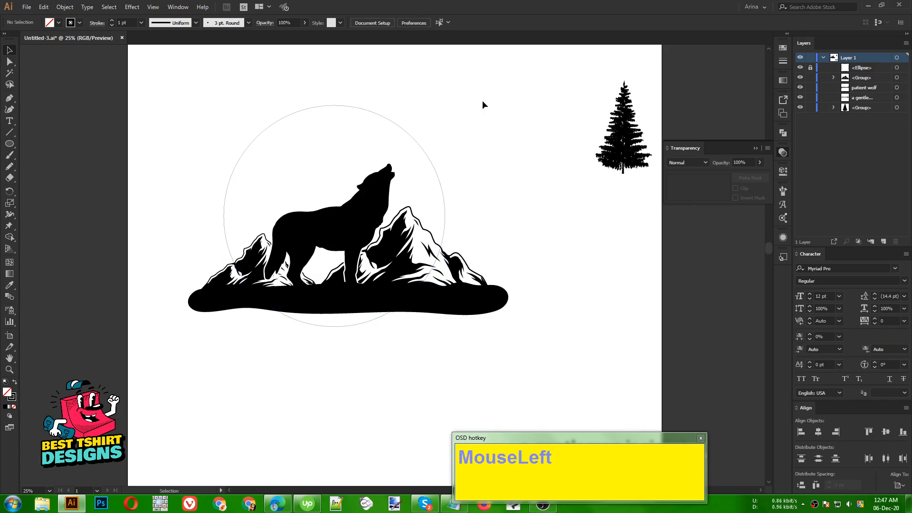
pyautogui.moveTo(442, 93); pyautogui.dragTo(295, 132)
pyautogui.moveTo(477, 102); pyautogui.dragTo(272, 141)
pyautogui.moveTo(407, 83); pyautogui.dragTo(252, 149)
pyautogui.moveTo(398, 96); pyautogui.dragTo(223, 166)
pyautogui.moveTo(416, 100); pyautogui.dragTo(310, 126)
pyautogui.press('ctrl')
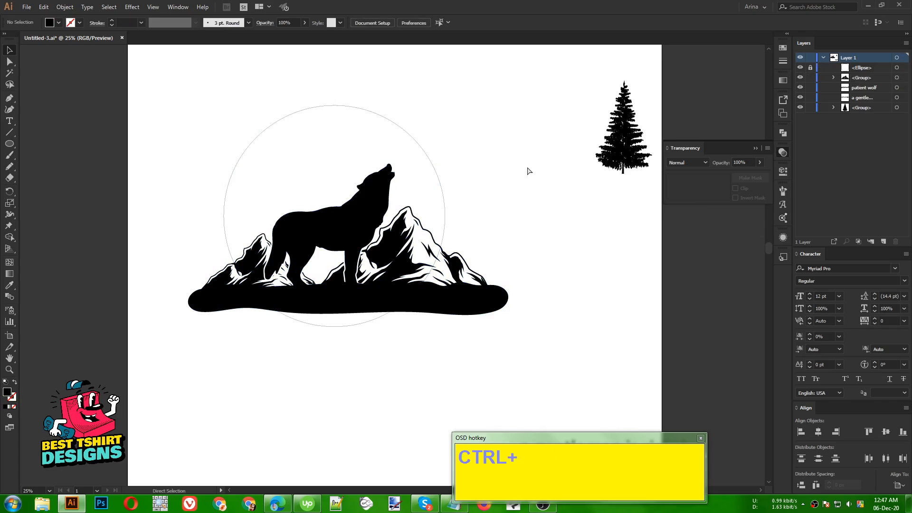
pyautogui.hotkey('ctrl', 'f')
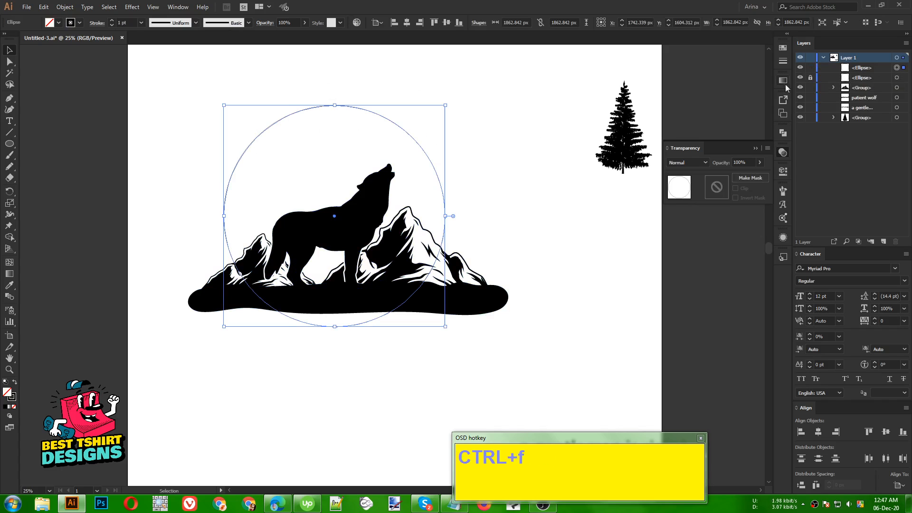
# Swap the pasted circle's outline for a black fill and set its opacity to 50%
pyautogui.click(396, 122)
pyautogui.moveTo(338, 139); pyautogui.dragTo(338, 139)
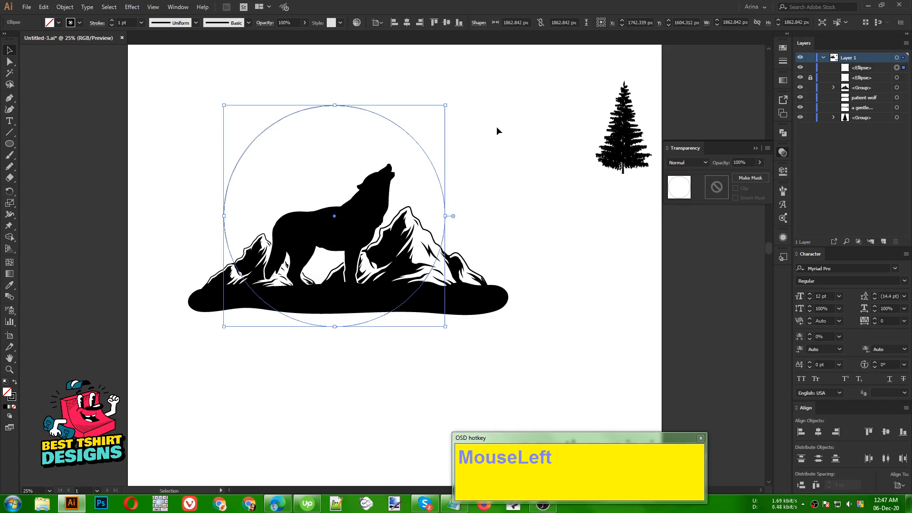
pyautogui.hotkey('shift', 'x')
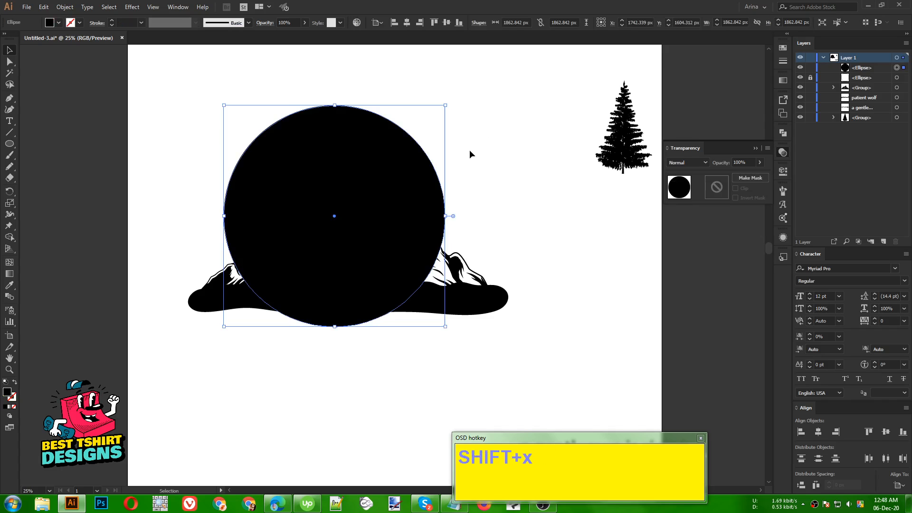
pyautogui.press('v')
pyautogui.click(441, 167)
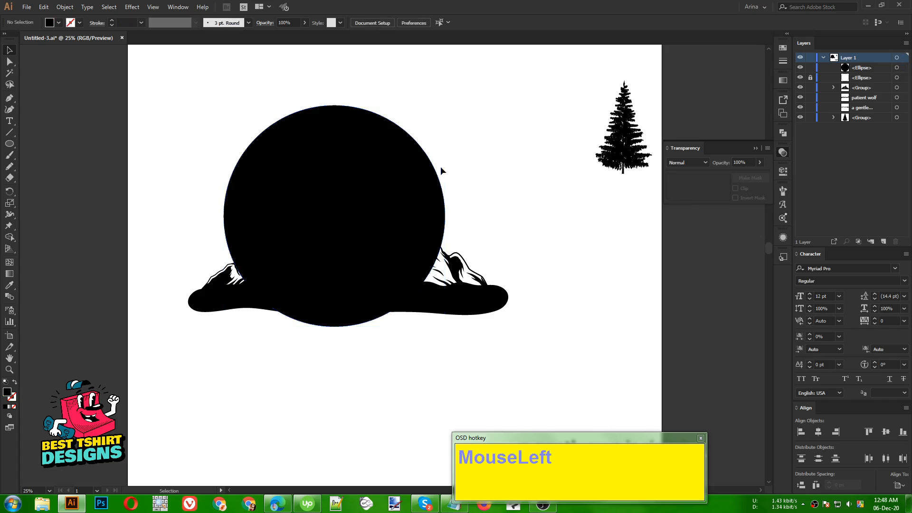
pyautogui.click(397, 188)
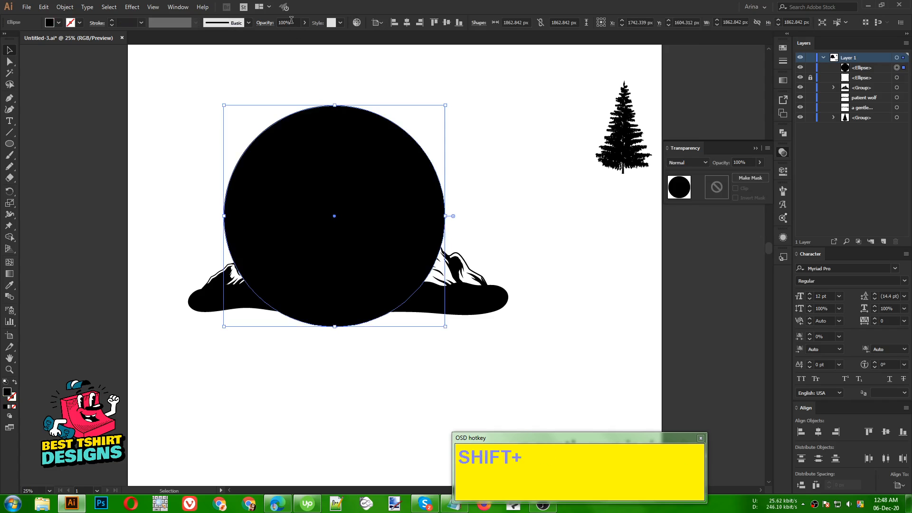
pyautogui.scroll(-5, 292, 20)
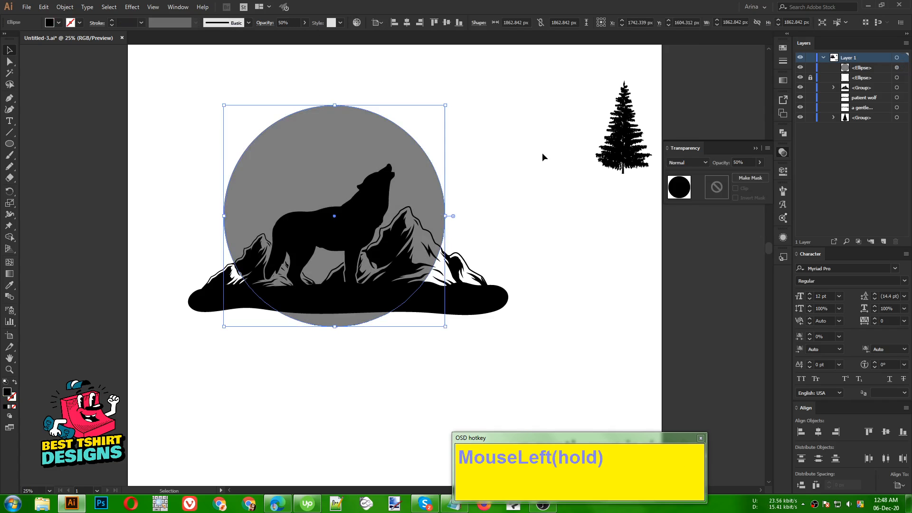
pyautogui.moveTo(542, 152); pyautogui.dragTo(549, 197)
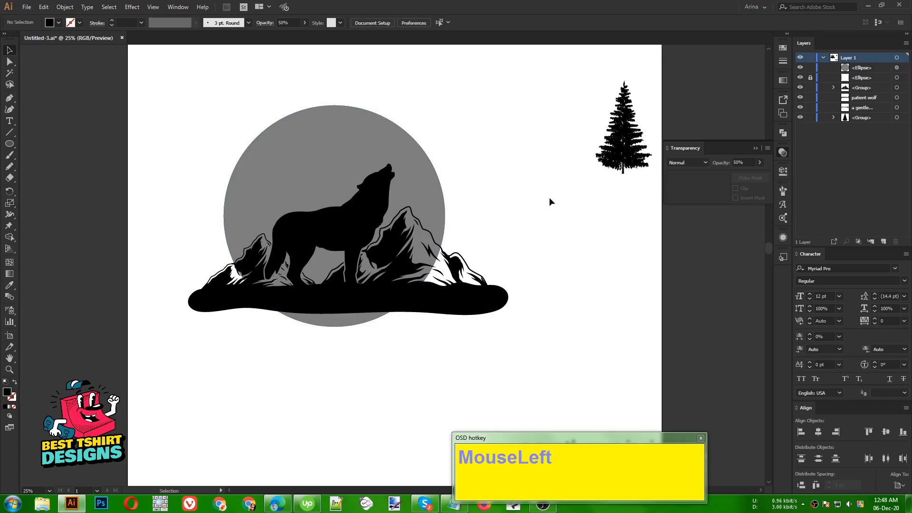
# Duplicate the semi-transparent circle in place, in front of itself
pyautogui.click(395, 175)
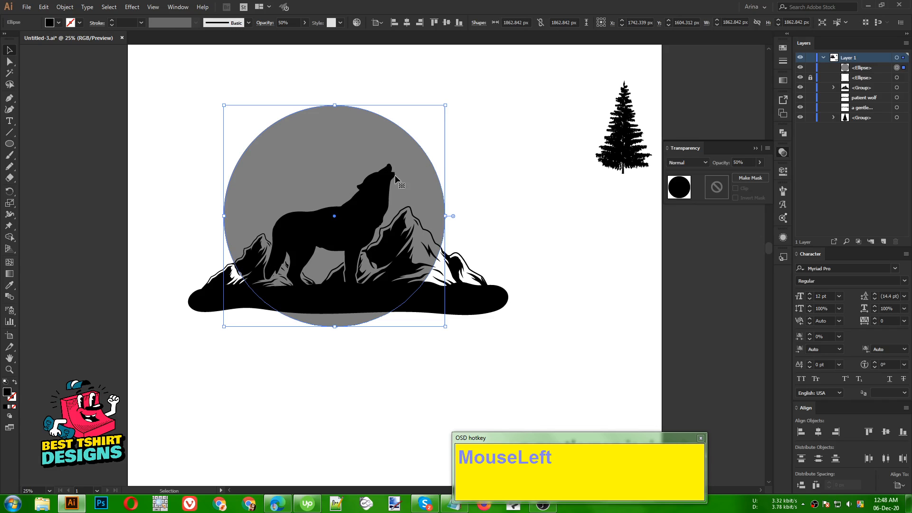
pyautogui.press('ctrl')
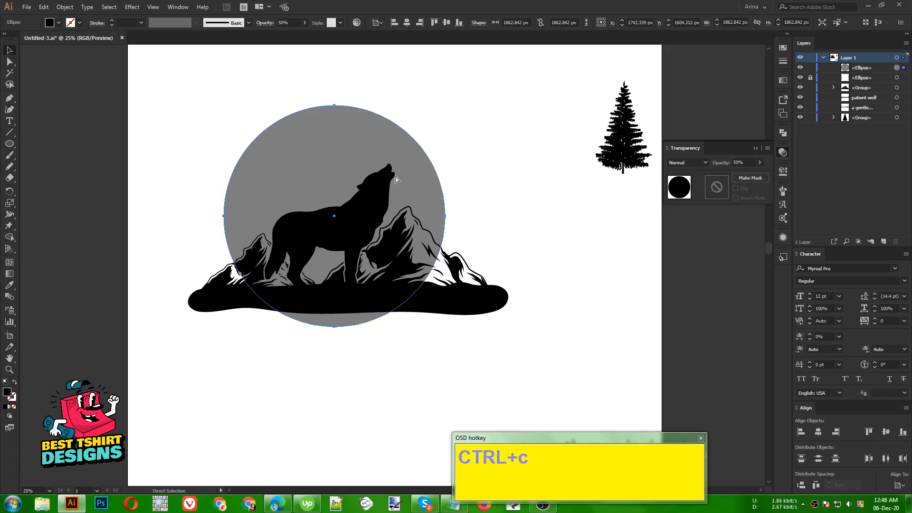
pyautogui.hotkey('ctrl', 'f')
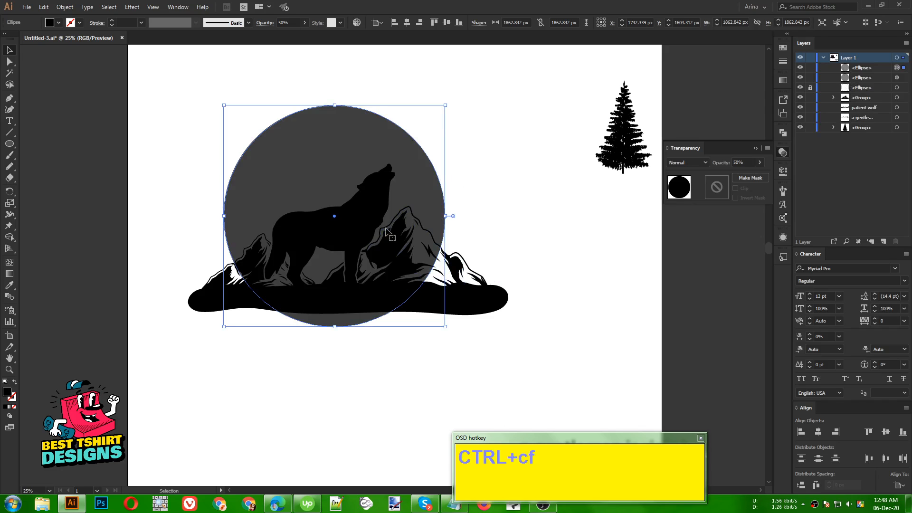
# Scale the duplicate circle proportionally to about 1693 px wide, extending past the larger circle's upper left edge
pyautogui.scroll(1, 309, 150)
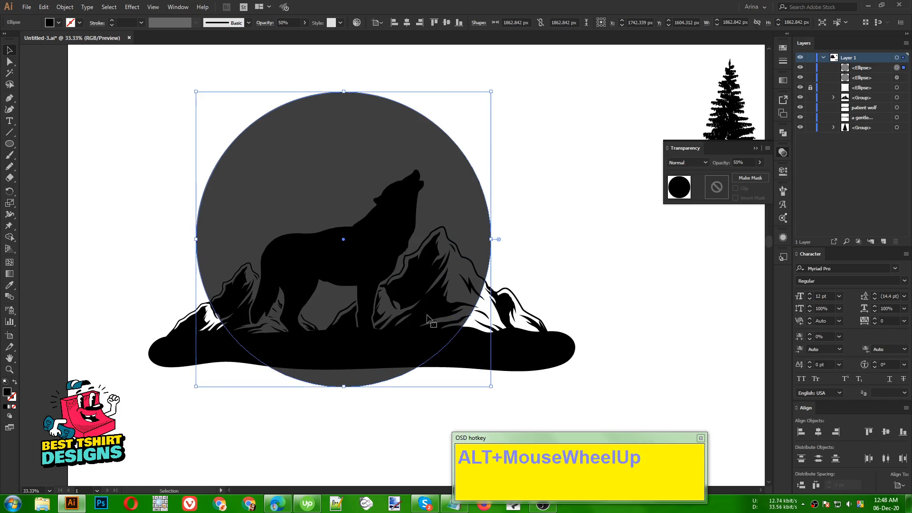
pyautogui.scroll(1, 300, 171)
pyautogui.scroll(-1, 300, 172)
pyautogui.moveTo(492, 387); pyautogui.dragTo(453, 342)
pyautogui.keyDown('alt'); pyautogui.scroll(-1, 256, 166); pyautogui.keyUp('alt')
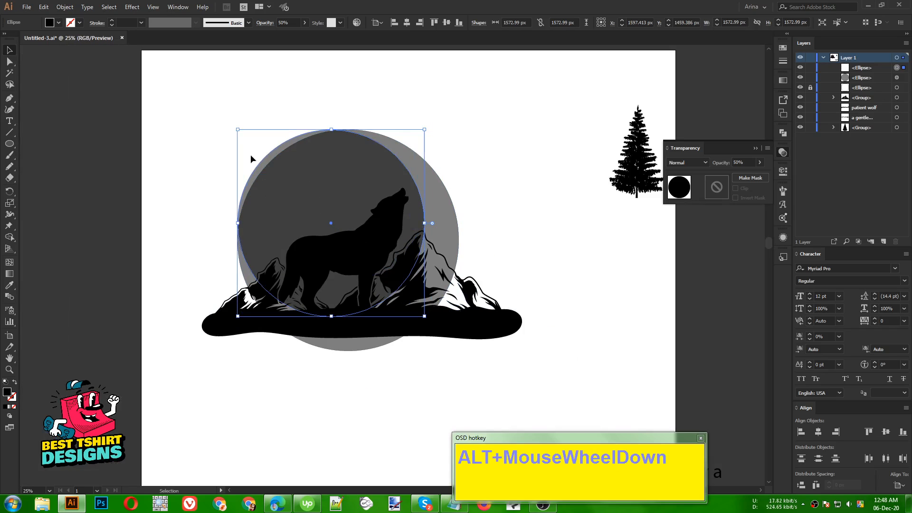
pyautogui.moveTo(237, 130); pyautogui.dragTo(224, 116)
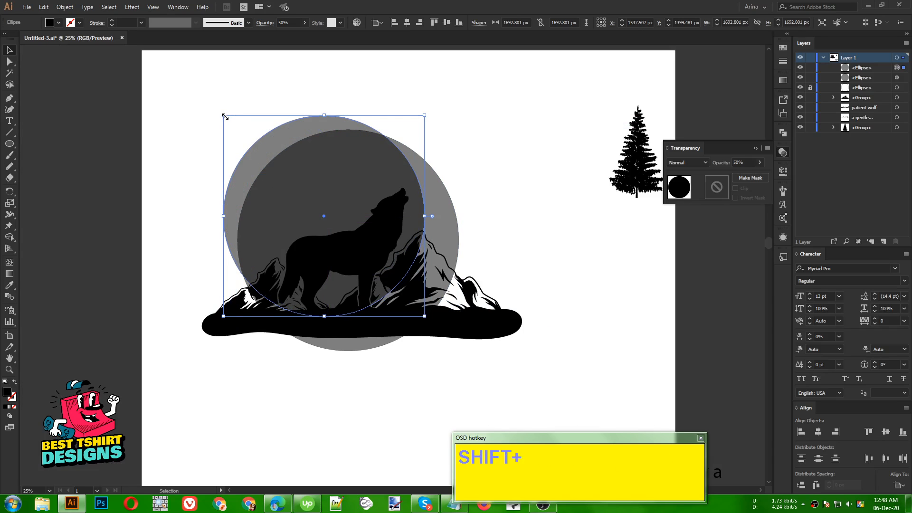
# Nudge the smaller circle about 57 px to the right and deselect it
pyautogui.press('Right')
pyautogui.press('Right')
pyautogui.press('Right')
pyautogui.press('Right')
pyautogui.press('Right')
pyautogui.press('Right')
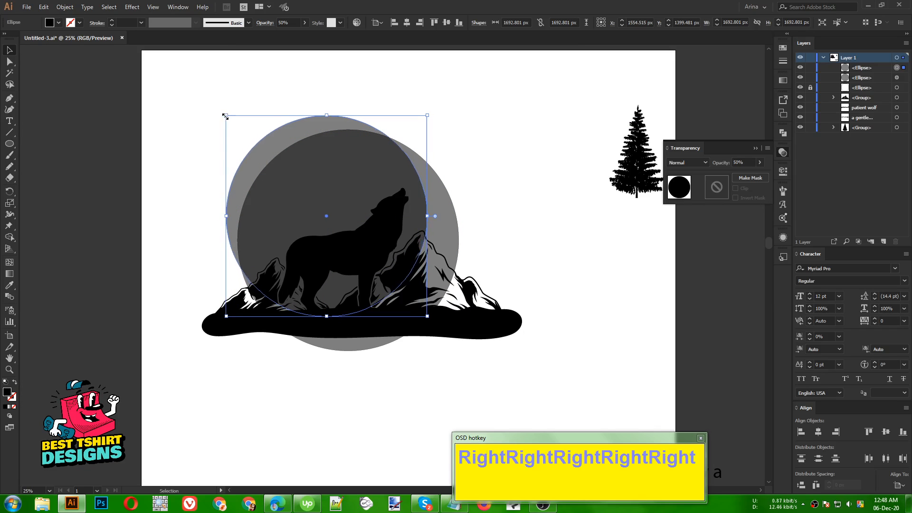
pyautogui.press('Right')
pyautogui.press('Right')
pyautogui.press('Right')
pyautogui.press('Right')
pyautogui.press('Right')
pyautogui.press('Right')
pyautogui.press('Right')
pyautogui.press('Right')
pyautogui.press('Right')
pyautogui.press('Right')
pyautogui.press('Right')
pyautogui.press('Right')
pyautogui.press('Right')
pyautogui.press('Right')
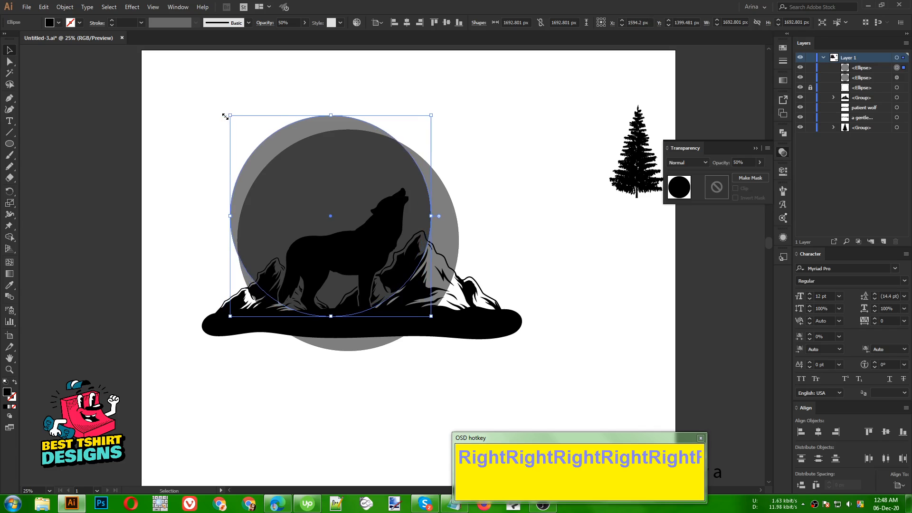
pyautogui.click(492, 191)
pyautogui.keyDown('alt'); pyautogui.scroll(-1, 402, 216); pyautogui.keyUp('alt')
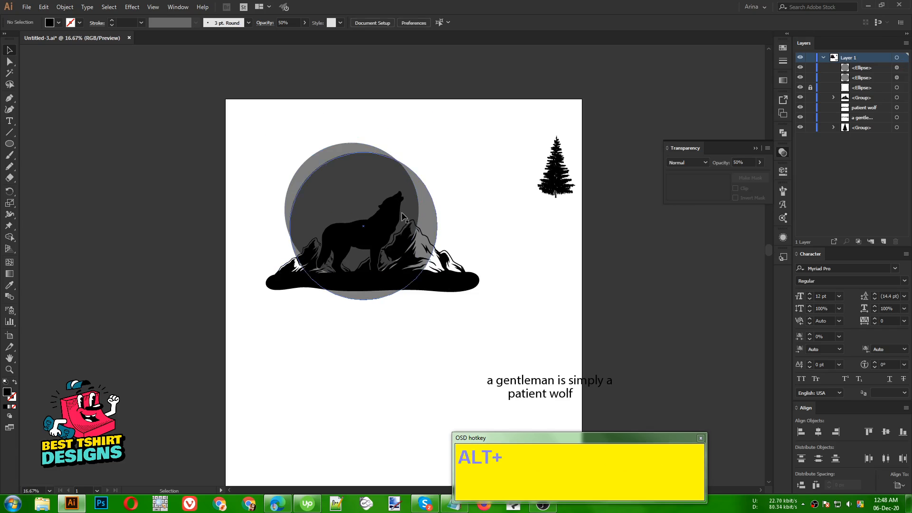
pyautogui.keyDown('alt'); pyautogui.scroll(1, 431, 232); pyautogui.keyUp('alt')
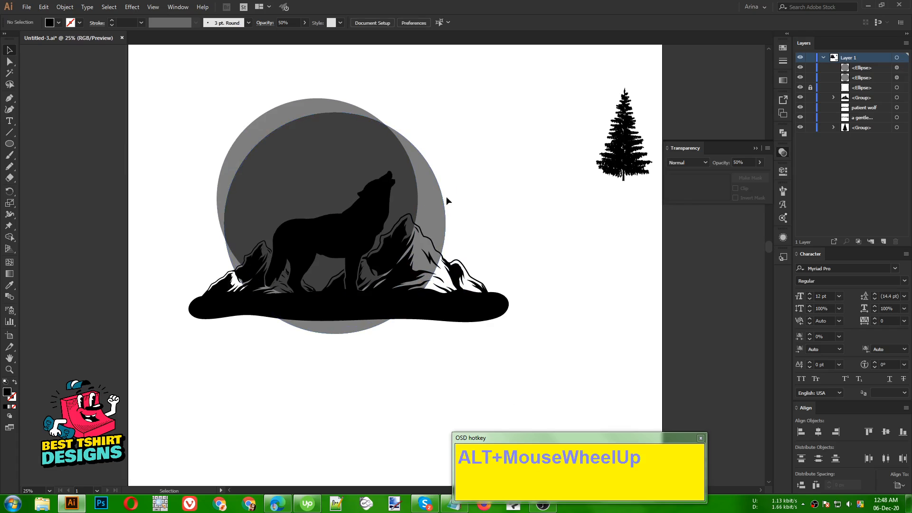
# Select both semi-transparent circles and remove the smaller circle's entire area with Shape Builder to form a crescent moon
pyautogui.click(432, 190)
pyautogui.keyDown('shift'); pyautogui.click(315, 109); pyautogui.keyUp('shift')
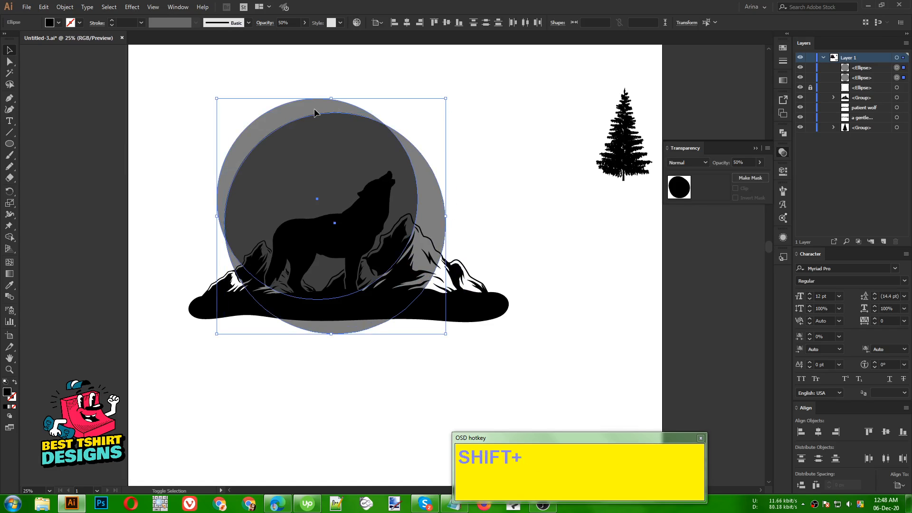
pyautogui.hotkey('shift', 'm')
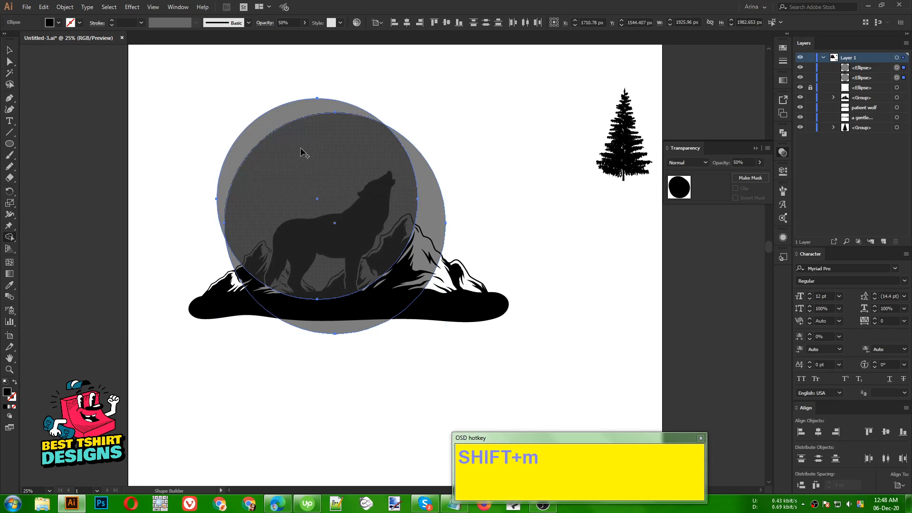
pyautogui.moveTo(309, 190); pyautogui.dragTo(232, 101)
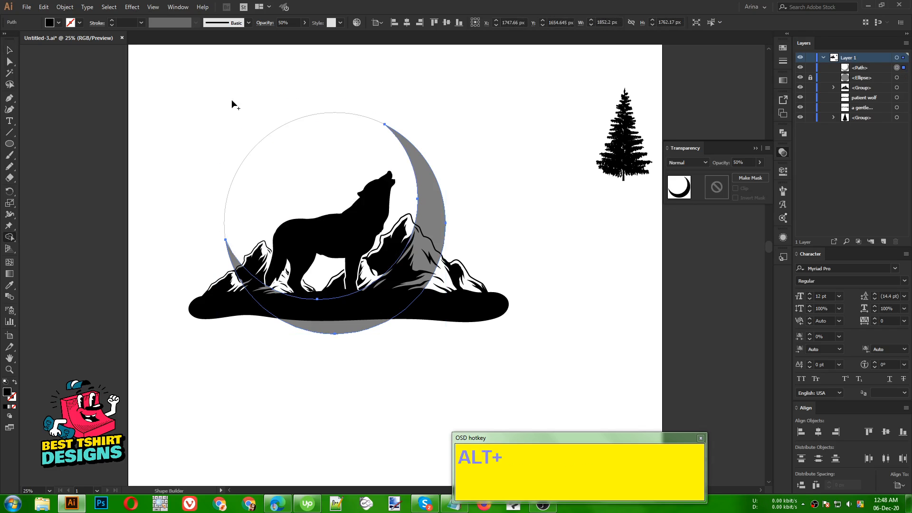
# Set the crescent moon's opacity to 100% and deselect it
pyautogui.press('v')
pyautogui.click(458, 150)
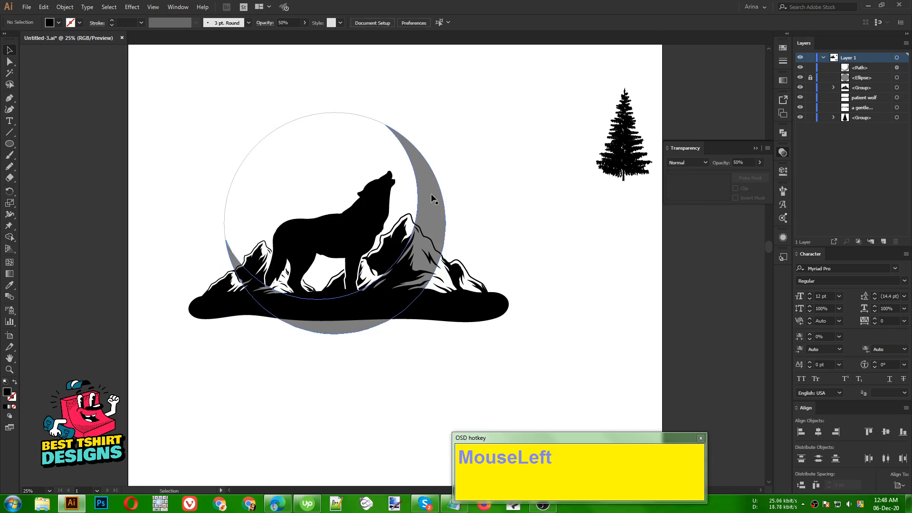
pyautogui.click(431, 195)
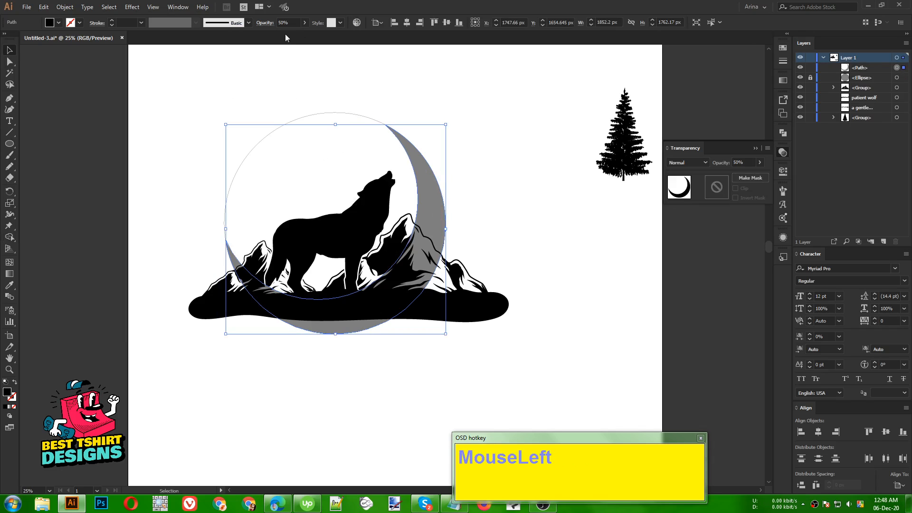
pyautogui.scroll(5, 288, 19)
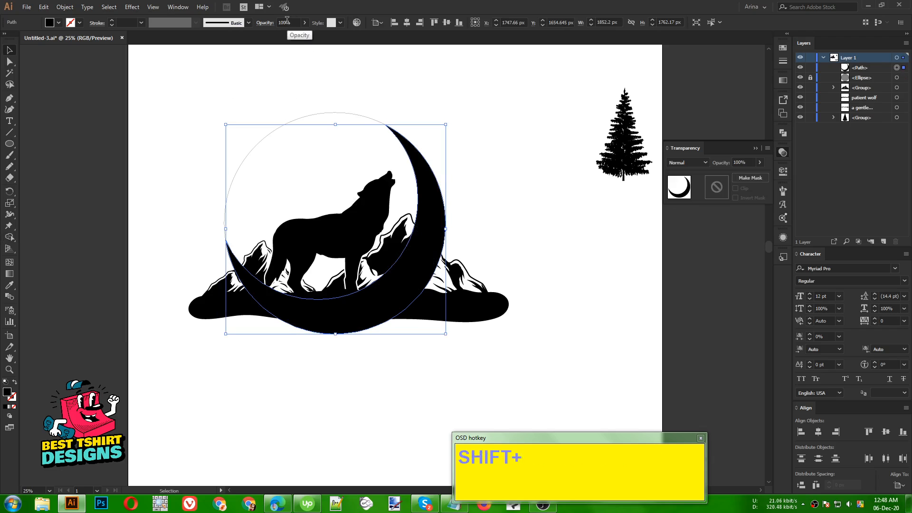
pyautogui.click(467, 165)
pyautogui.scroll(1, 352, 306)
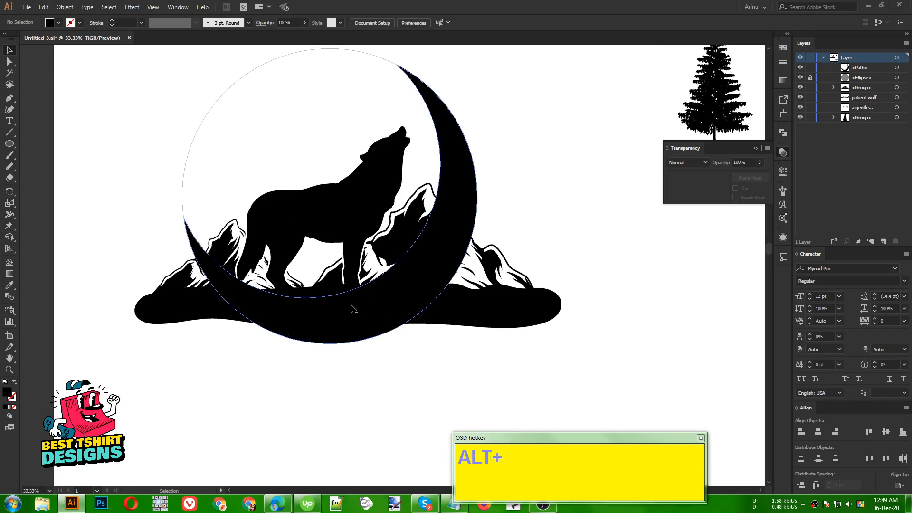
pyautogui.scroll(-1, 373, 304)
pyautogui.click(481, 230)
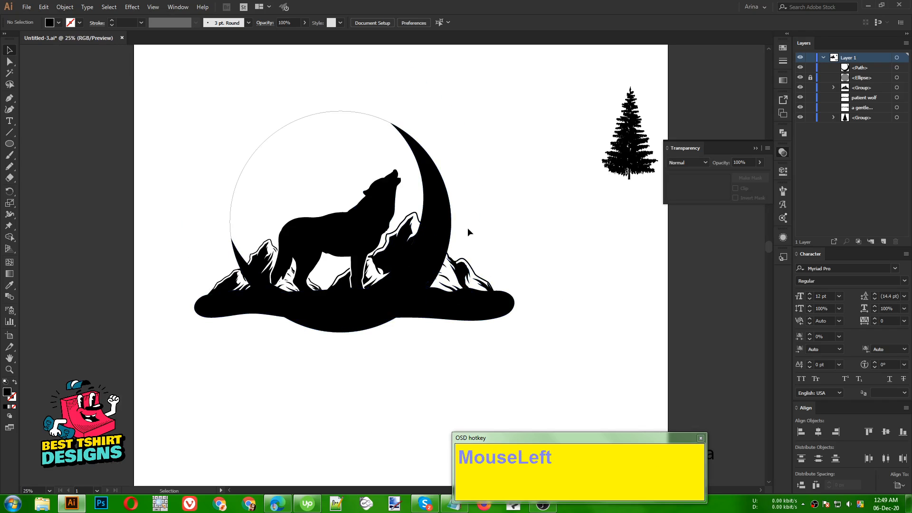
# Create an outward offset path of the crescent moon at 10 px with Miter joins and a miter limit of 4
pyautogui.click(443, 220)
pyautogui.click(490, 190)
pyautogui.click(420, 222)
pyautogui.scroll(1, 340, 157)
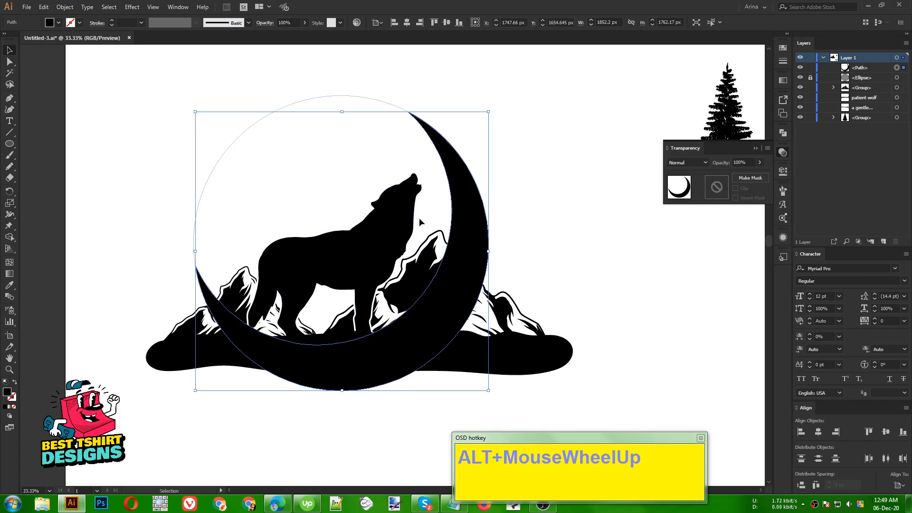
pyautogui.click(69, 10)
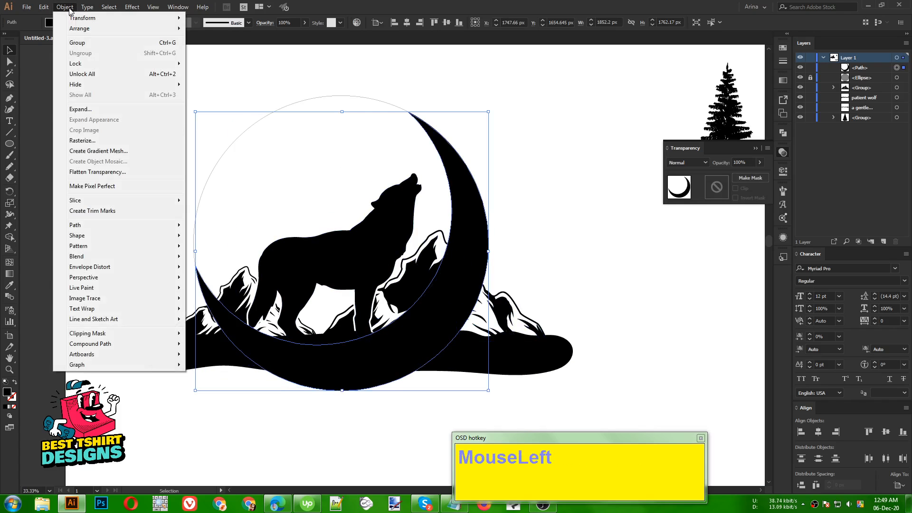
pyautogui.moveTo(79, 225)
pyautogui.click(222, 261)
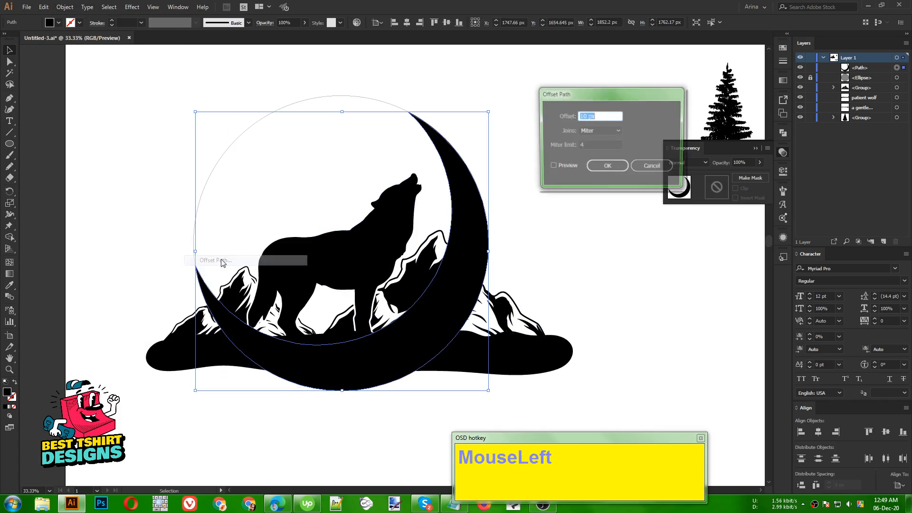
pyautogui.click(560, 166)
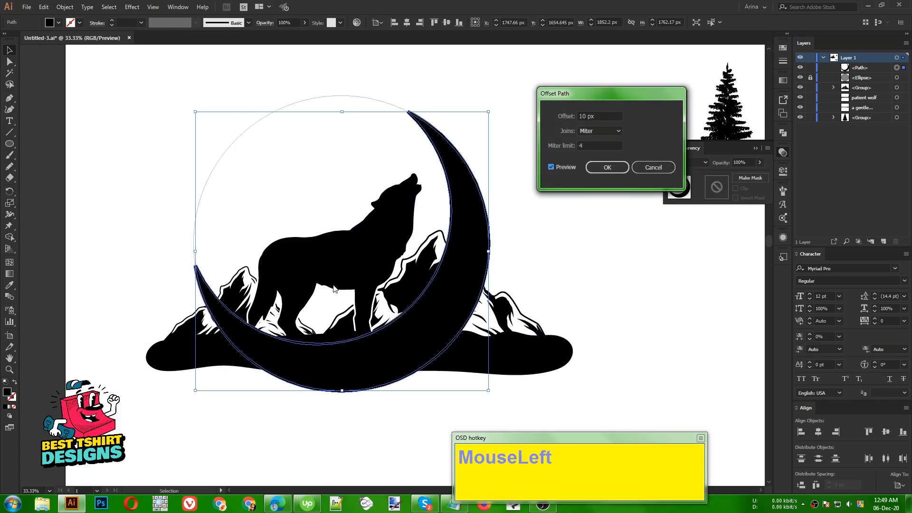
pyautogui.click(603, 170)
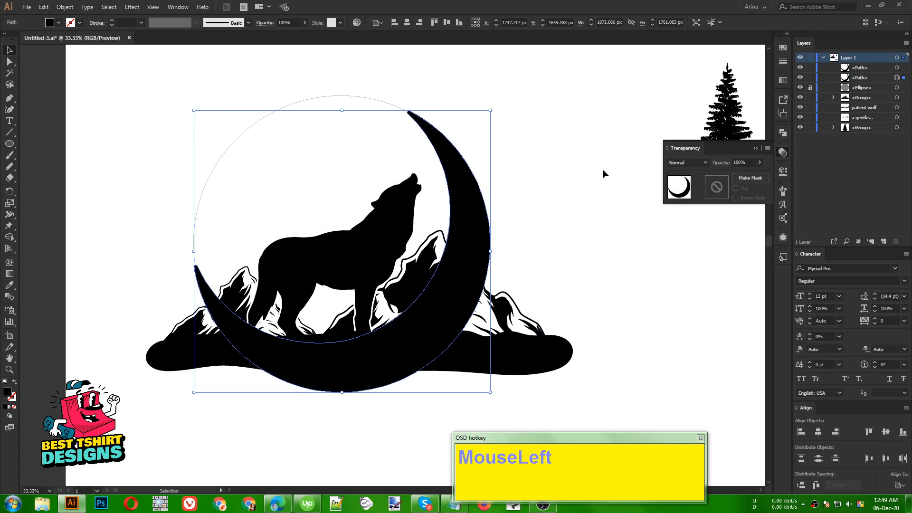
# Cut the offset crescent and paste it in place into a new opacity mask on the wolf and mountains group, with clipping off
pyautogui.hotkey('ctrl', 'x')
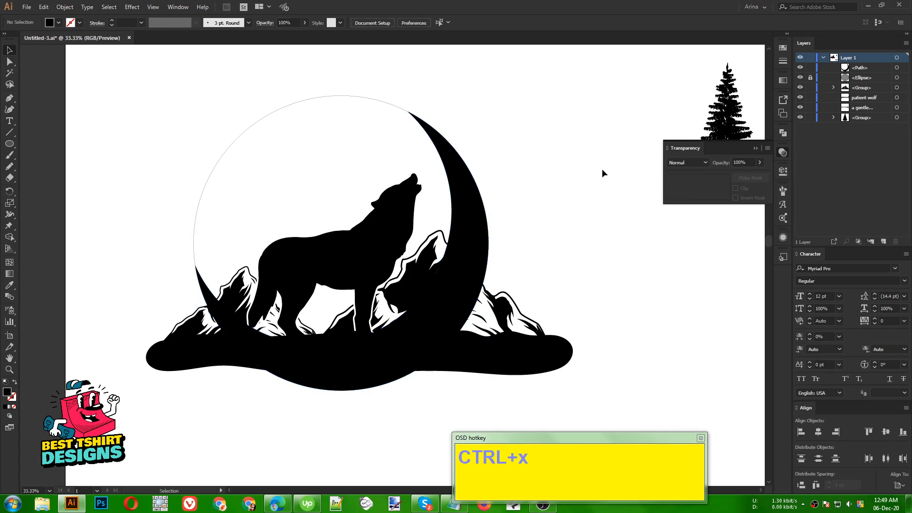
pyautogui.click(508, 309)
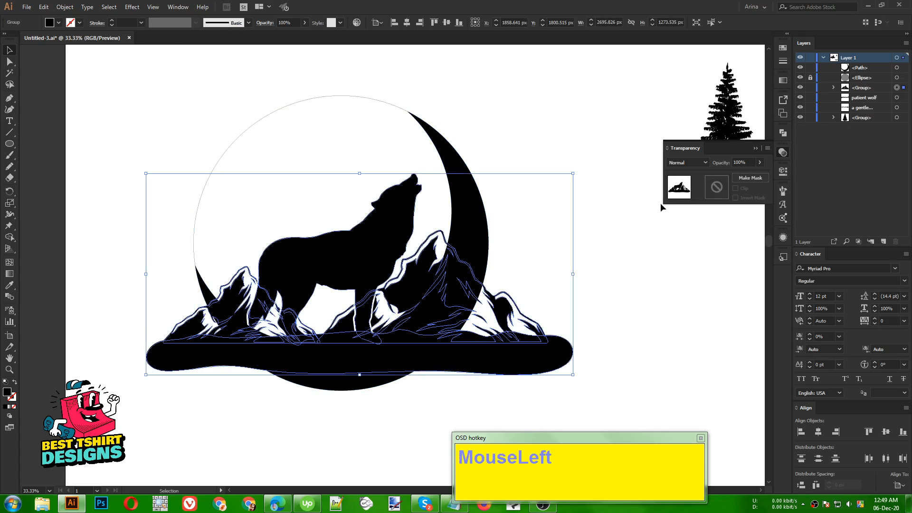
pyautogui.click(714, 189)
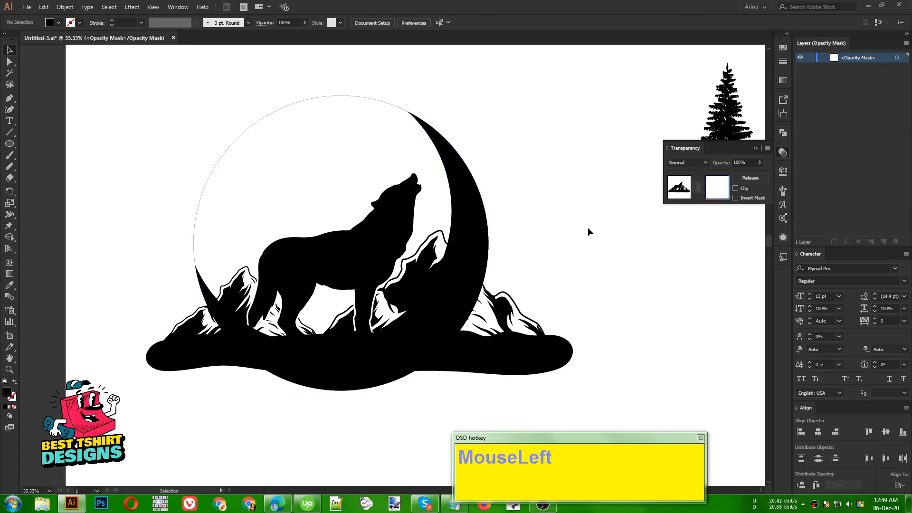
pyautogui.hotkey('ctrl', 'f')
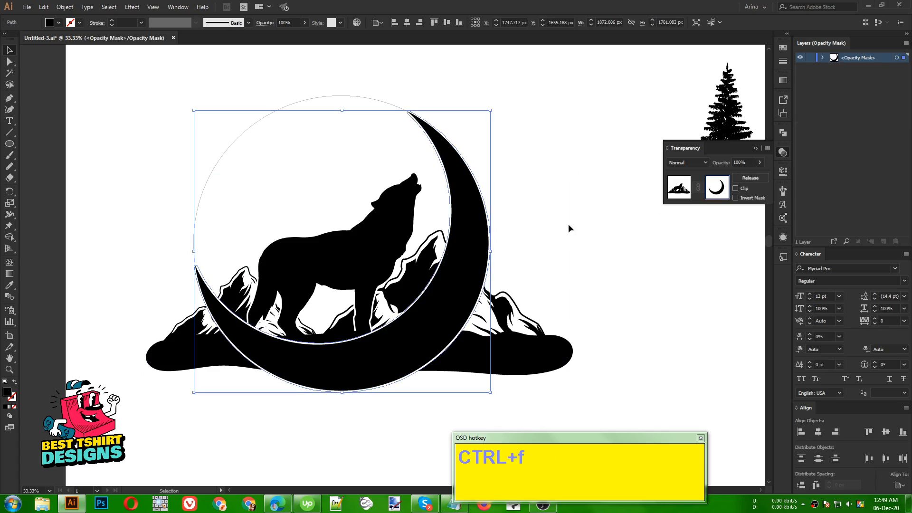
pyautogui.click(568, 224)
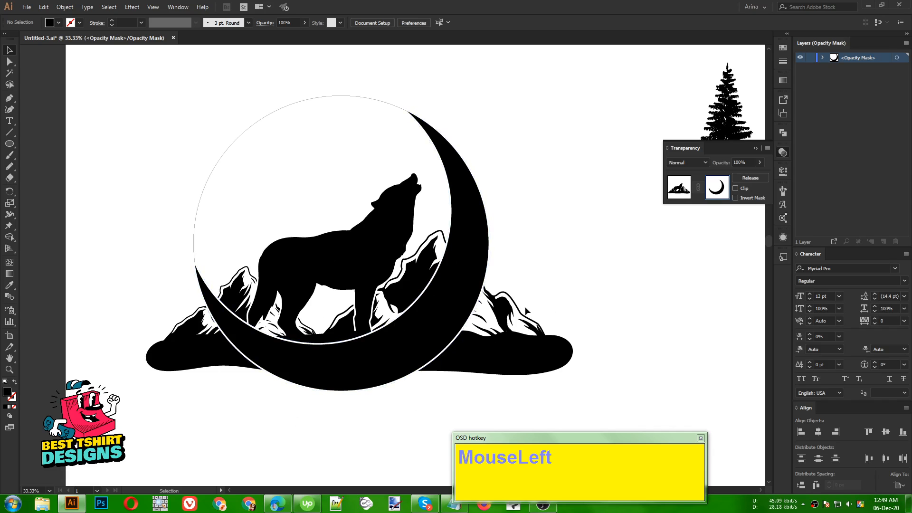
# Draw a black freehand Pencil shape in the opacity mask, covering the mountains and ground outside the crescent's right side
pyautogui.scroll(-2, 489, 316)
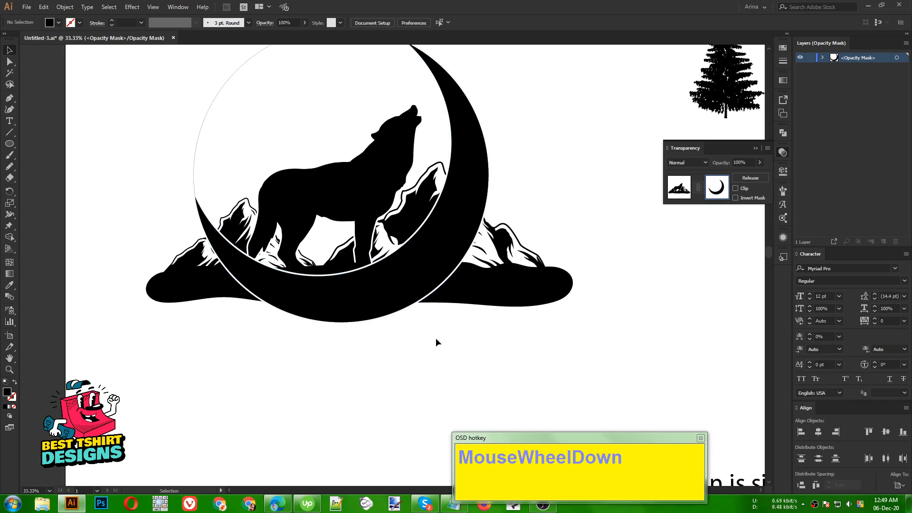
pyautogui.press('n')
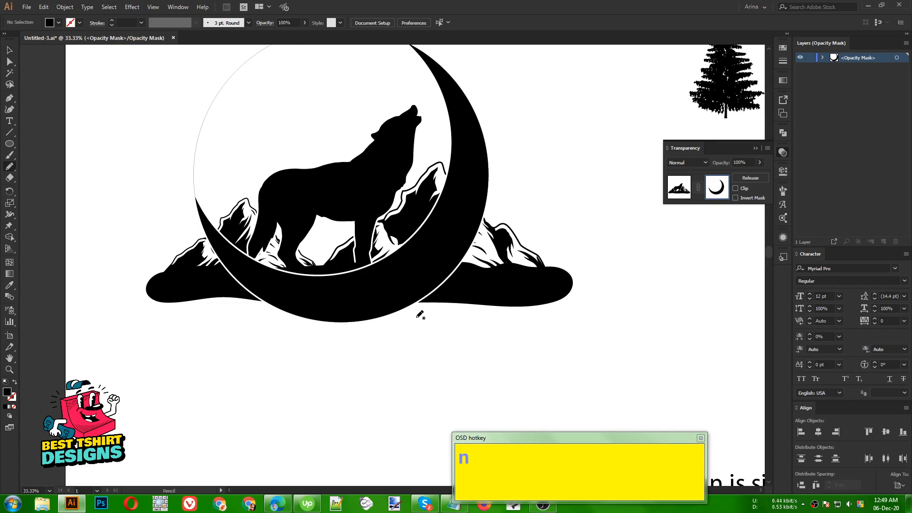
pyautogui.moveTo(441, 339)
pyautogui.mouseDown()
pyautogui.moveTo(421, 319)
pyautogui.moveTo(460, 218)
pyautogui.mouseUp()
pyautogui.moveTo(620, 291); pyautogui.dragTo(463, 349)
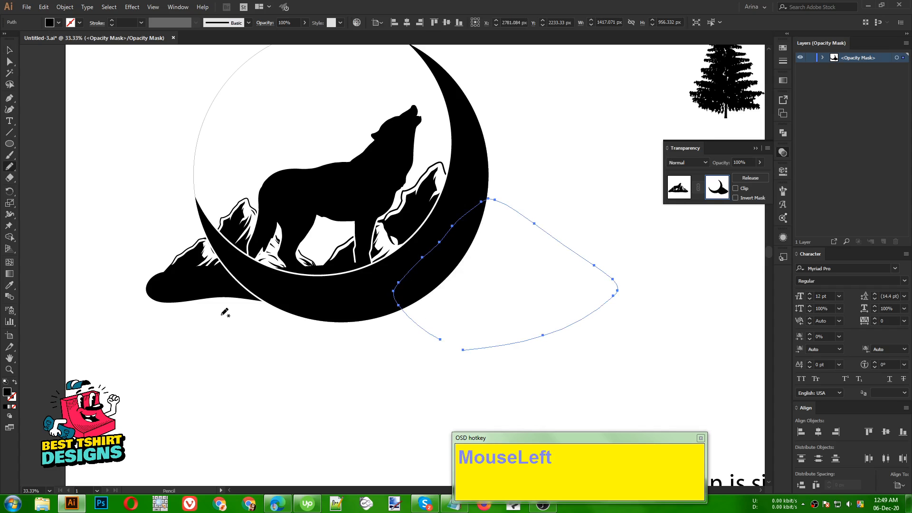
# Draw another black freehand mask shape over the mountains and ground outside the crescent's left side, and return to editing the artwork
pyautogui.moveTo(222, 242)
pyautogui.mouseDown()
pyautogui.moveTo(206, 228)
pyautogui.moveTo(153, 242)
pyautogui.mouseUp()
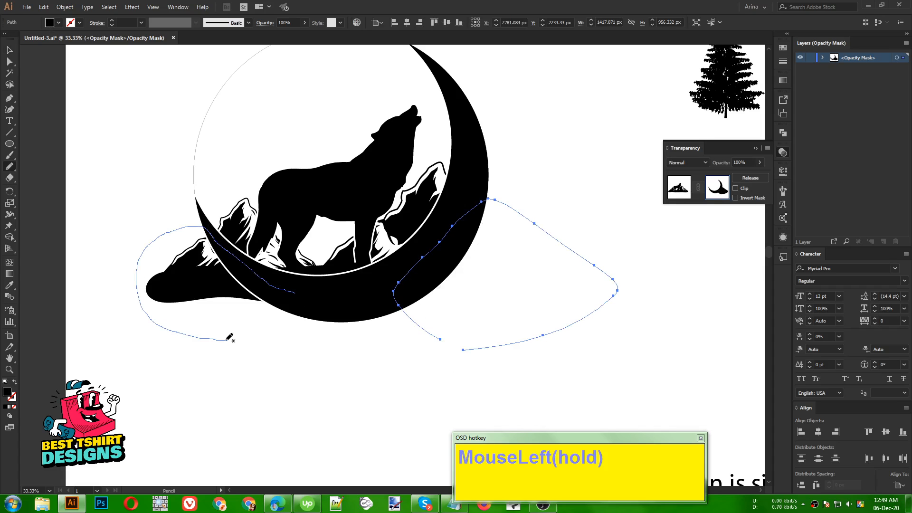
pyautogui.moveTo(230, 337); pyautogui.dragTo(292, 297)
pyautogui.press('v')
pyautogui.click(342, 348)
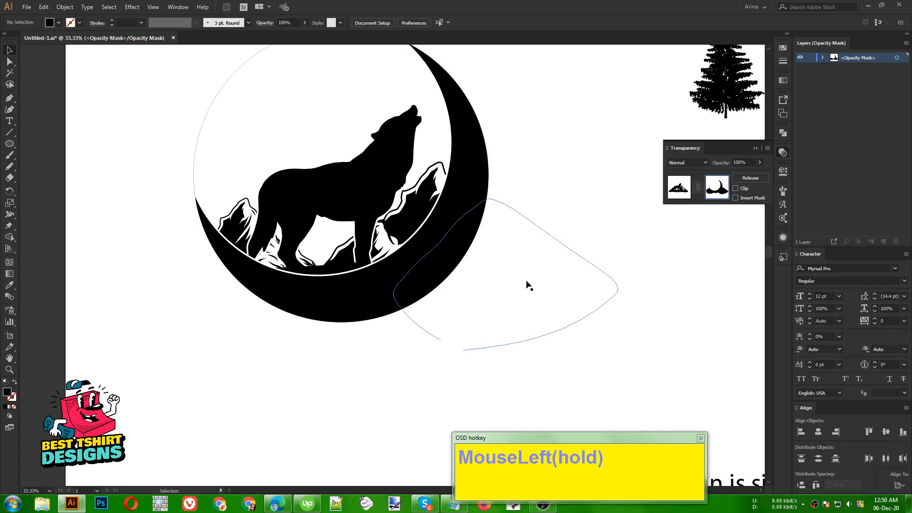
pyautogui.click(528, 285)
pyautogui.scroll(2, 401, 280)
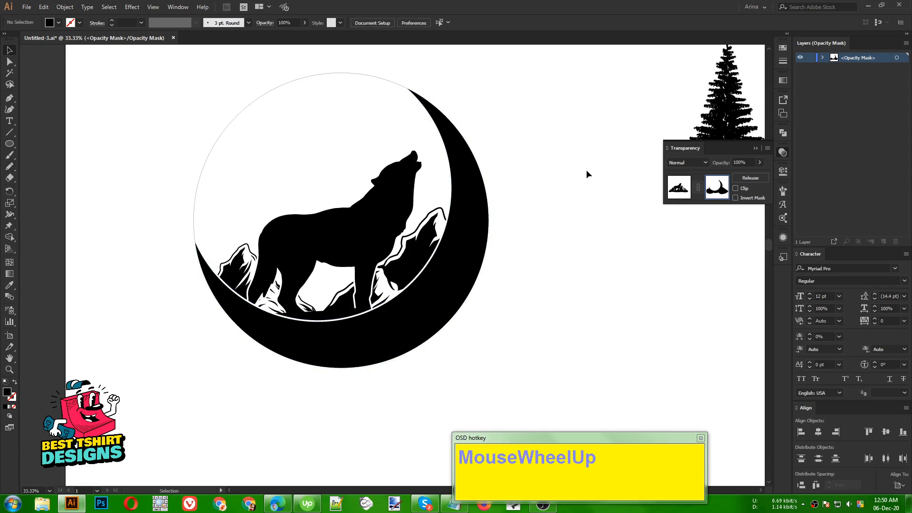
pyautogui.click(679, 187)
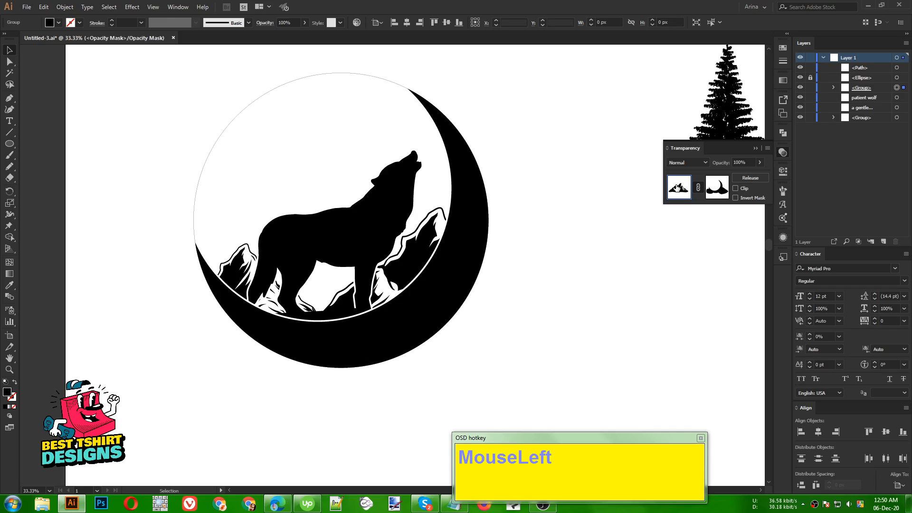
pyautogui.click(523, 142)
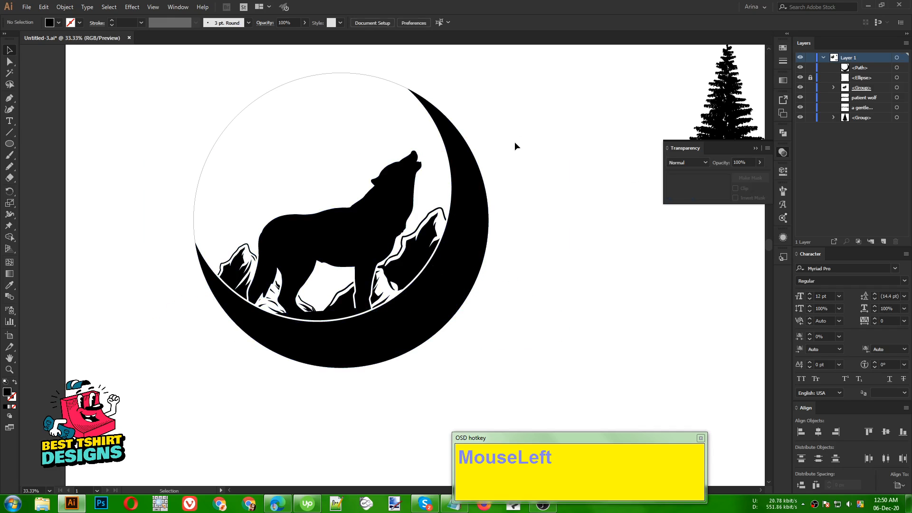
# Examine how the wolf's paws and the mountains meet the white gap along the crescent's inner edge
pyautogui.scroll(3, 281, 313)
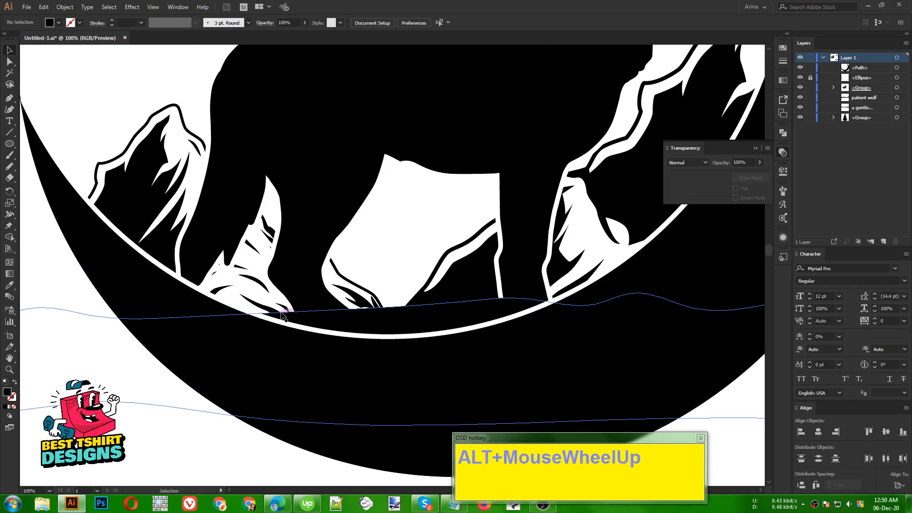
pyautogui.scroll(-1, 281, 314)
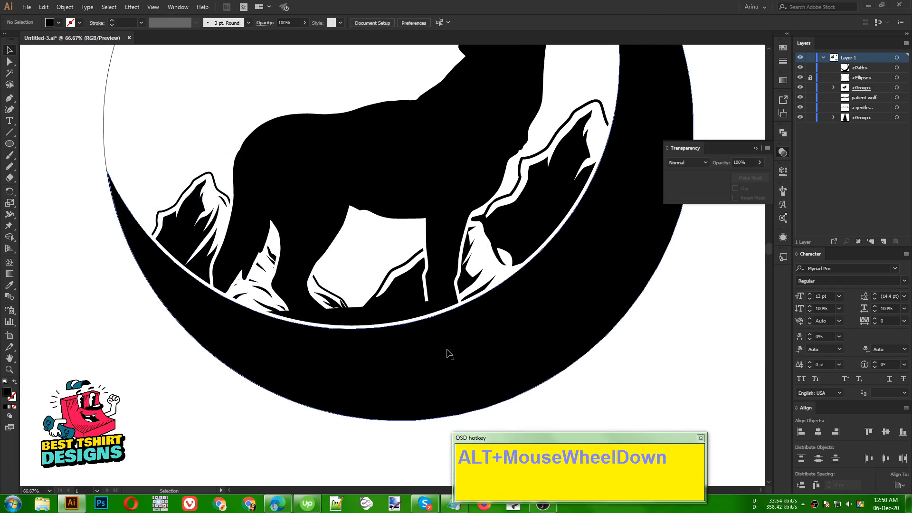
pyautogui.scroll(2, 442, 323)
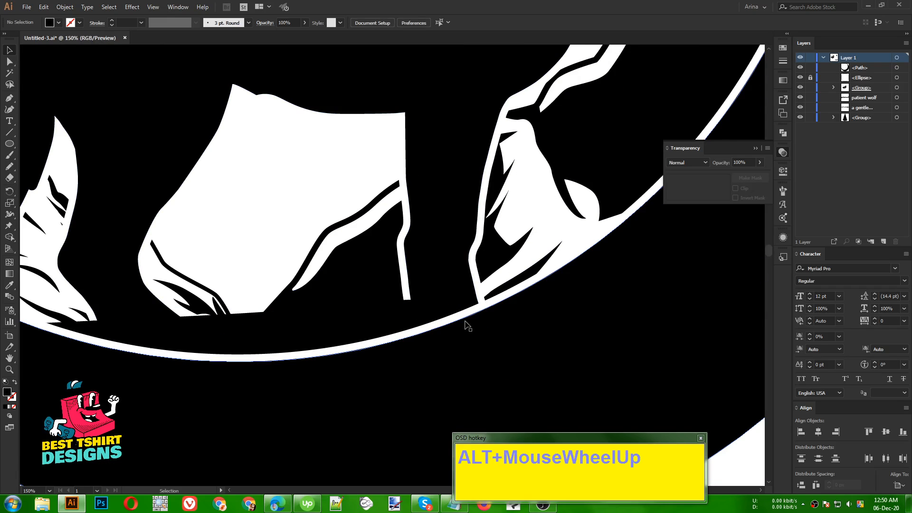
pyautogui.scroll(-1, 520, 316)
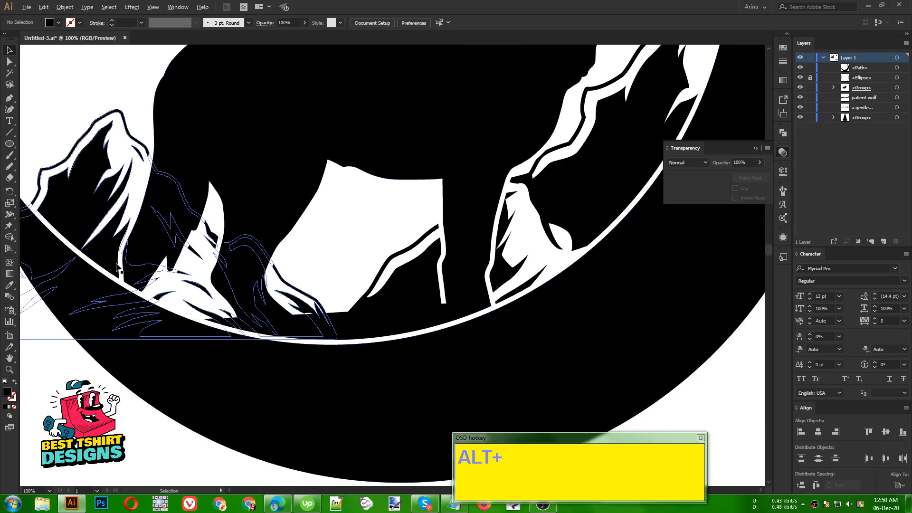
pyautogui.scroll(1, 137, 299)
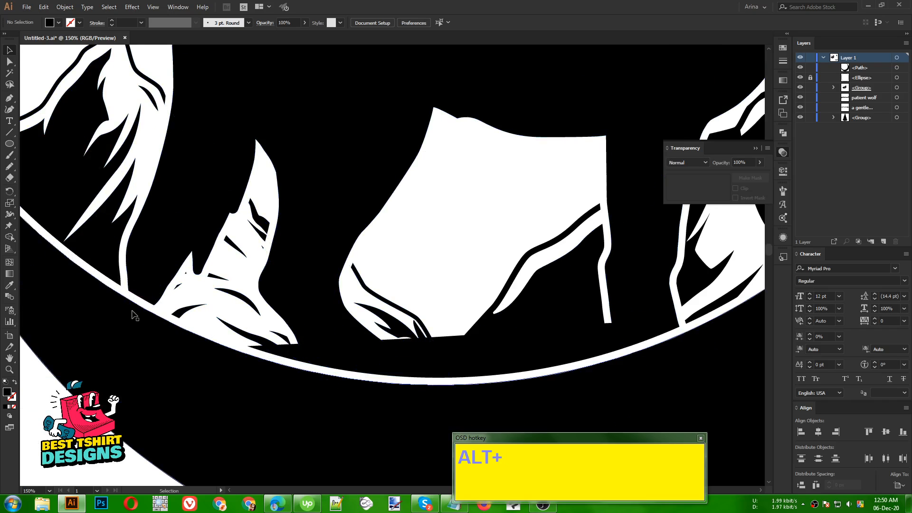
pyautogui.scroll(-2, 132, 296)
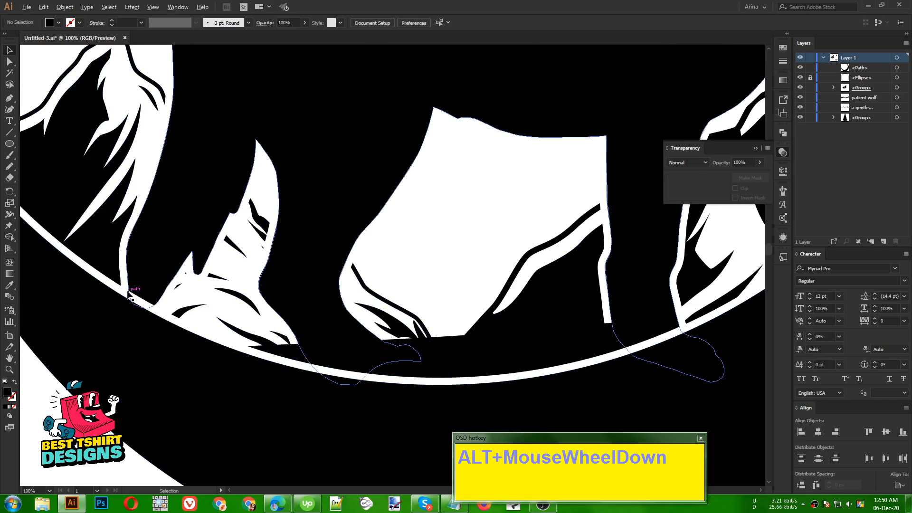
pyautogui.click(123, 396)
pyautogui.scroll(-1, 333, 347)
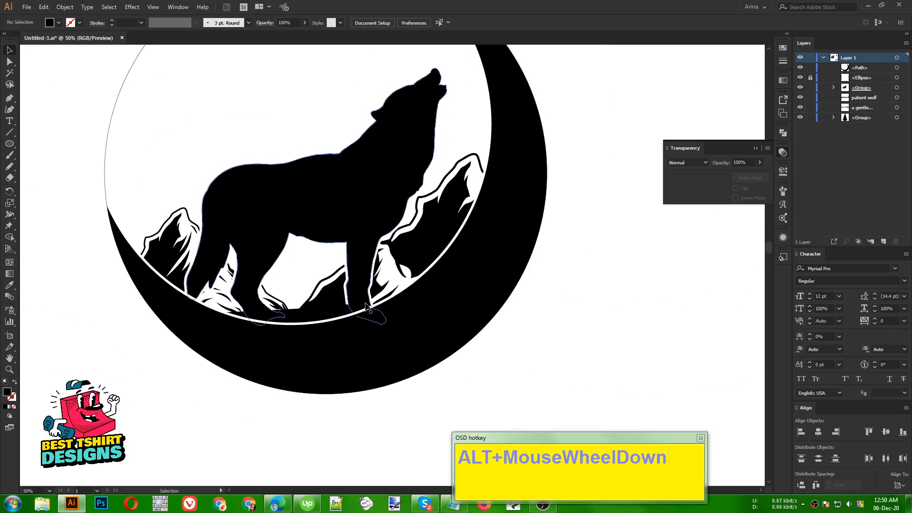
pyautogui.moveTo(618, 371); pyautogui.dragTo(585, 226)
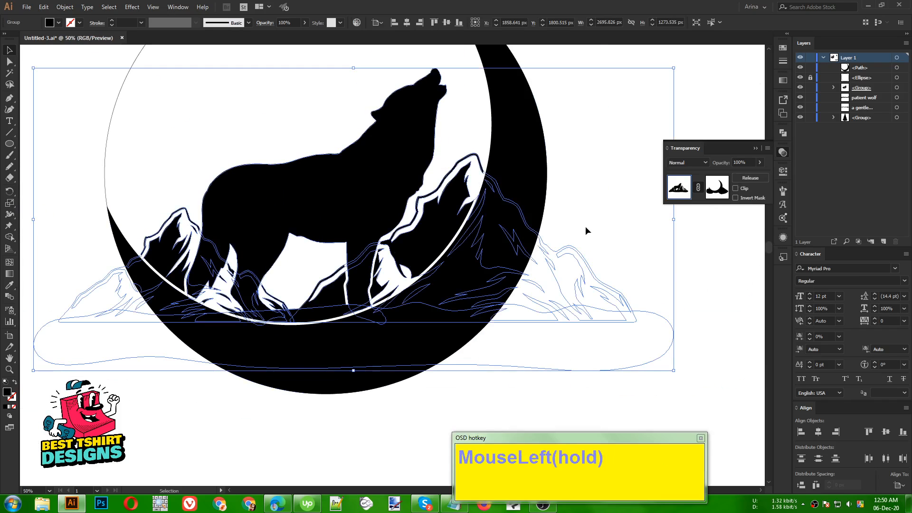
pyautogui.click(359, 336)
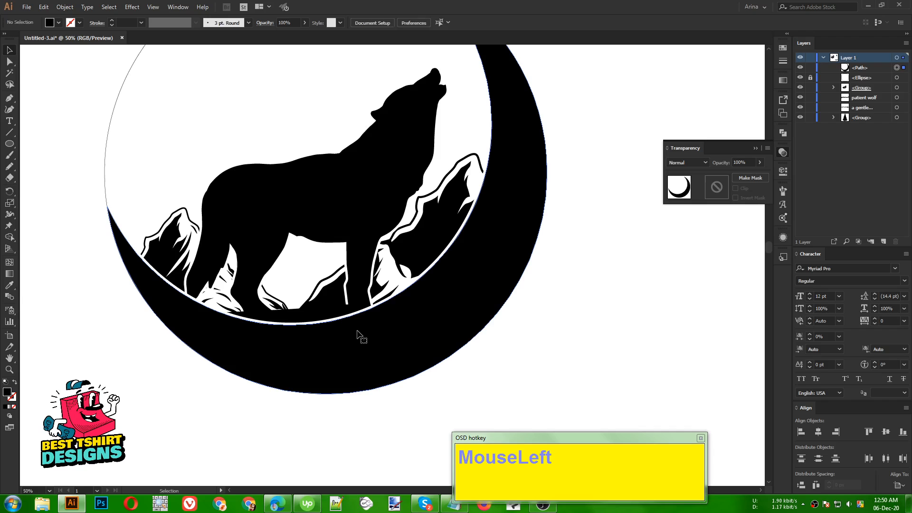
# Isolate the artwork group, copy the offset wolf outline from the mountains' opacity mask, and return to the mountain artwork
pyautogui.doubleClick(426, 244)
pyautogui.click(427, 245)
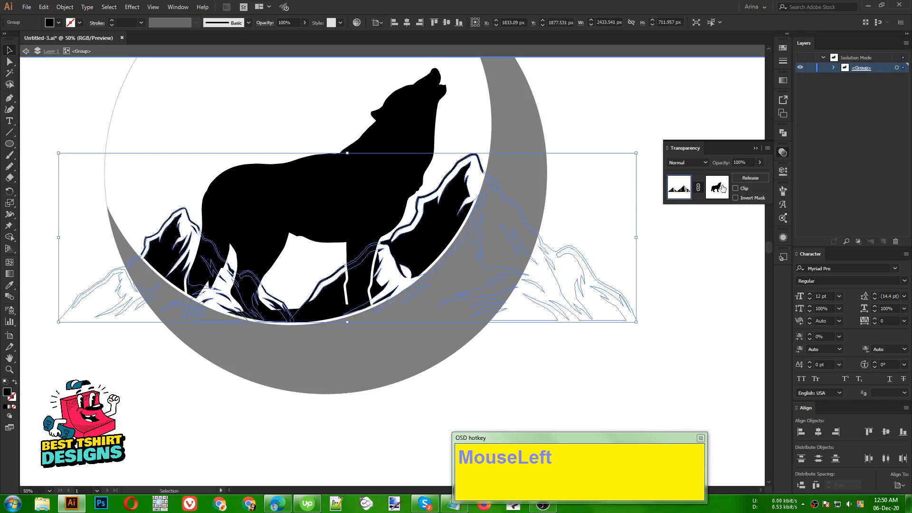
pyautogui.click(717, 188)
pyautogui.click(252, 228)
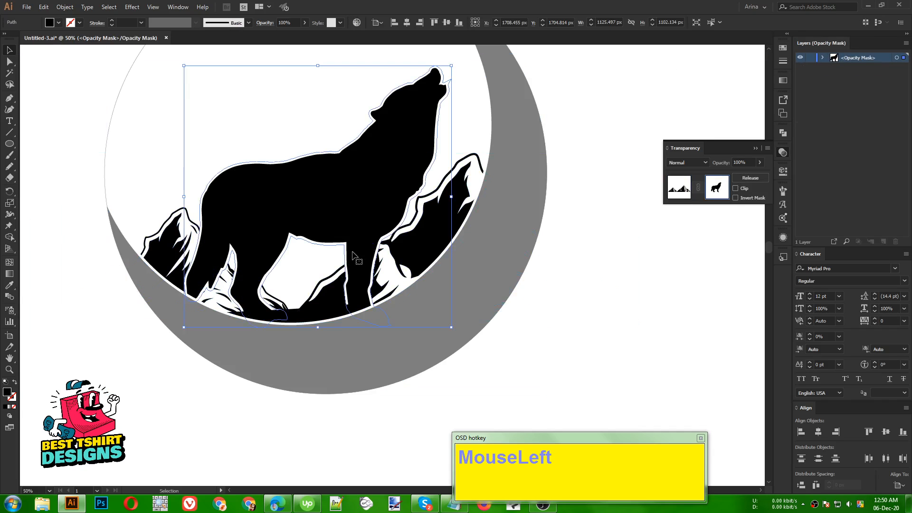
pyautogui.hotkey('ctrl', 'c')
pyautogui.click(683, 191)
pyautogui.click(564, 275)
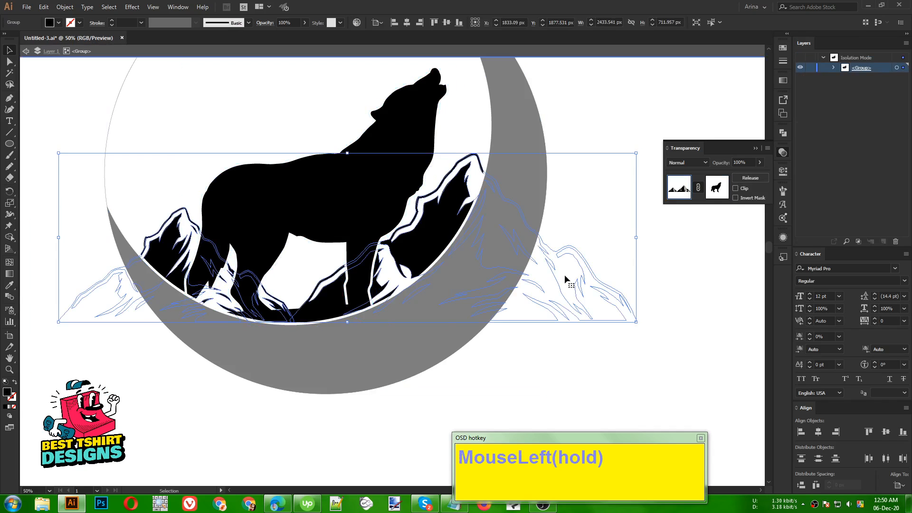
# Add an opacity mask with clipping off to the crescent and paste the copied wolf outline into it in place
pyautogui.click(504, 224)
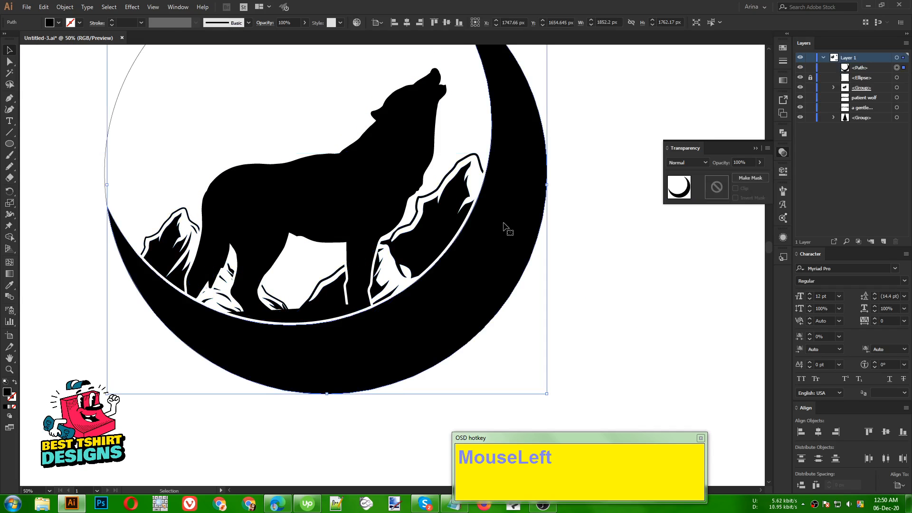
pyautogui.click(717, 188)
pyautogui.click(735, 189)
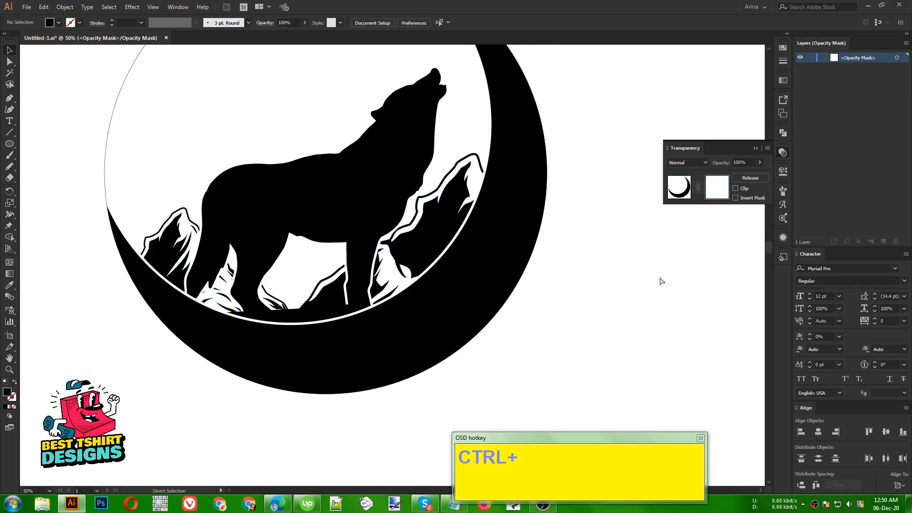
pyautogui.hotkey('ctrl', 'f')
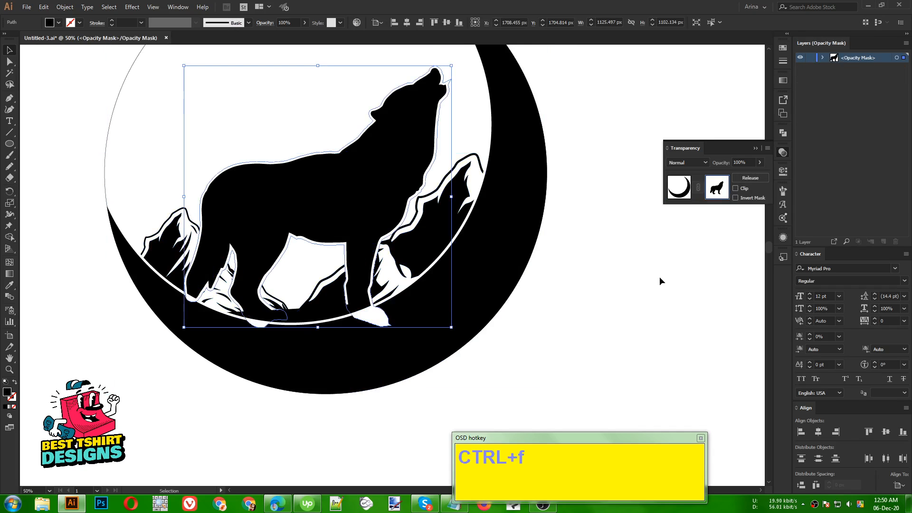
pyautogui.click(659, 281)
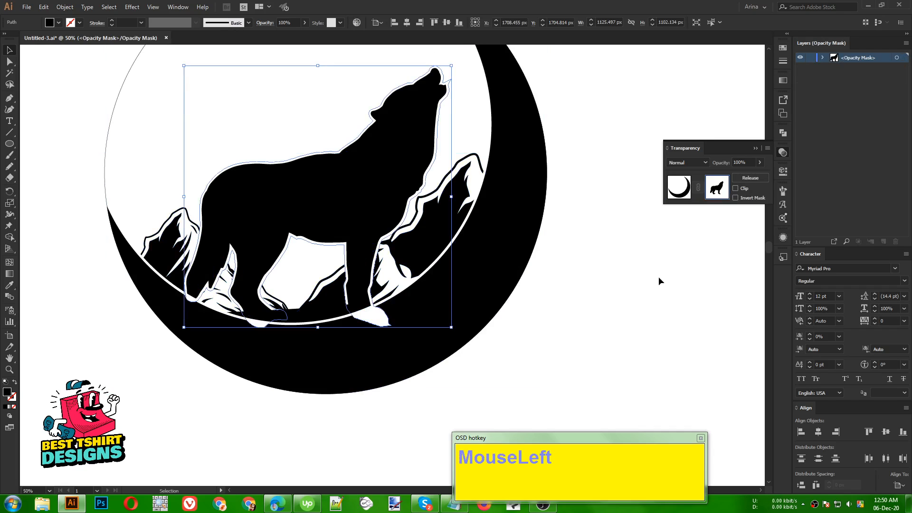
# Erase the parts of the wolf mask outline that cut into the crescent below the middle and front paws
pyautogui.scroll(1, 216, 333)
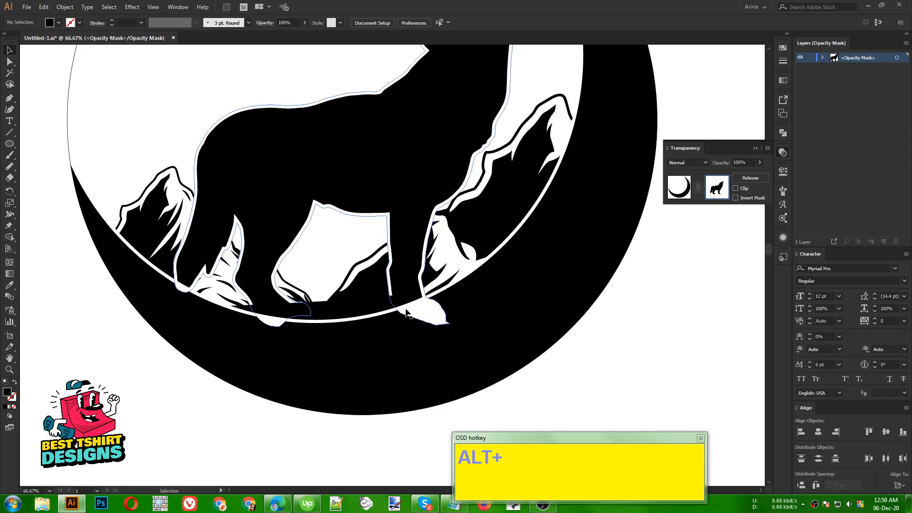
pyautogui.keyDown('alt'); pyautogui.scroll(1, 424, 311); pyautogui.keyUp('alt')
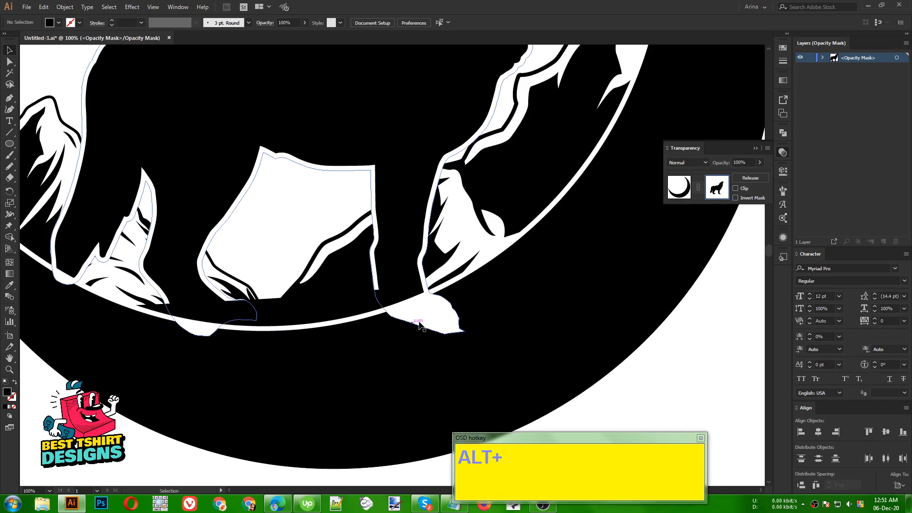
pyautogui.keyDown('alt'); pyautogui.scroll(-1, 467, 325); pyautogui.keyUp('alt')
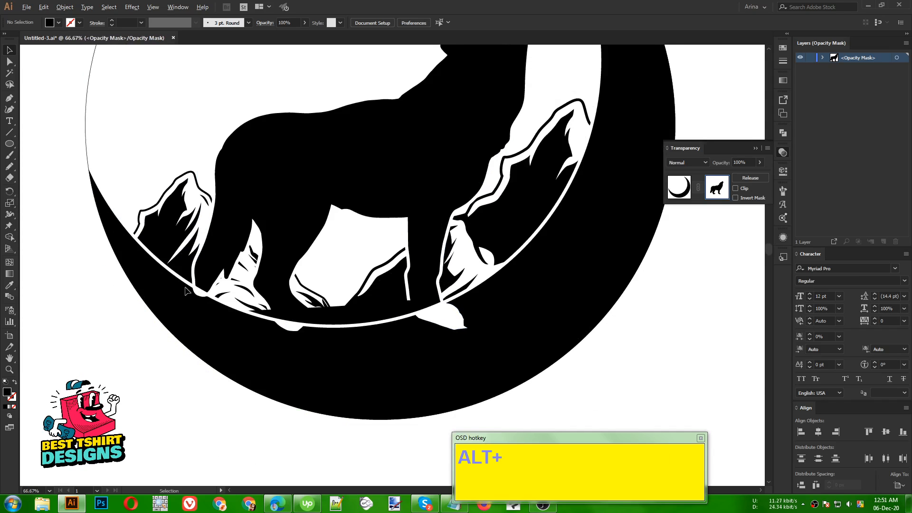
pyautogui.keyDown('alt'); pyautogui.scroll(1, 186, 291); pyautogui.keyUp('alt')
pyautogui.keyDown('alt'); pyautogui.scroll(-1, 186, 291); pyautogui.keyUp('alt')
pyautogui.click(290, 328)
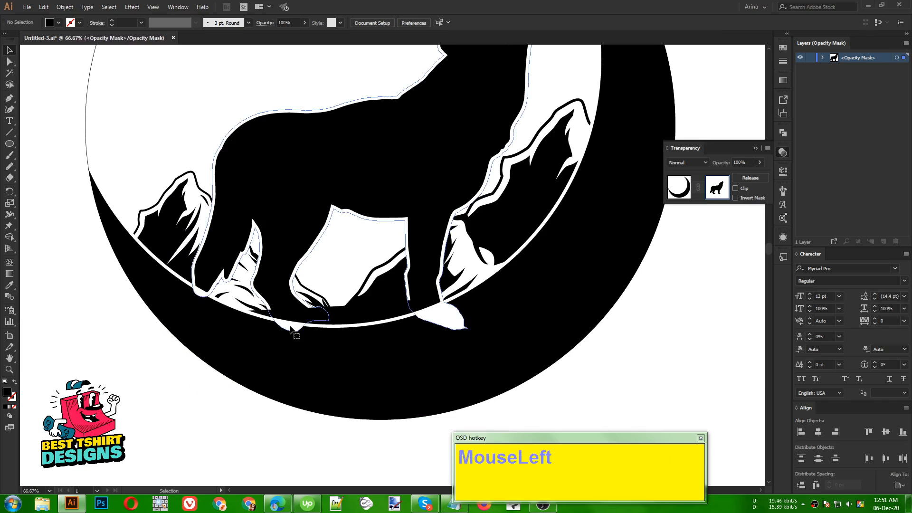
pyautogui.hotkey('shift', 'e')
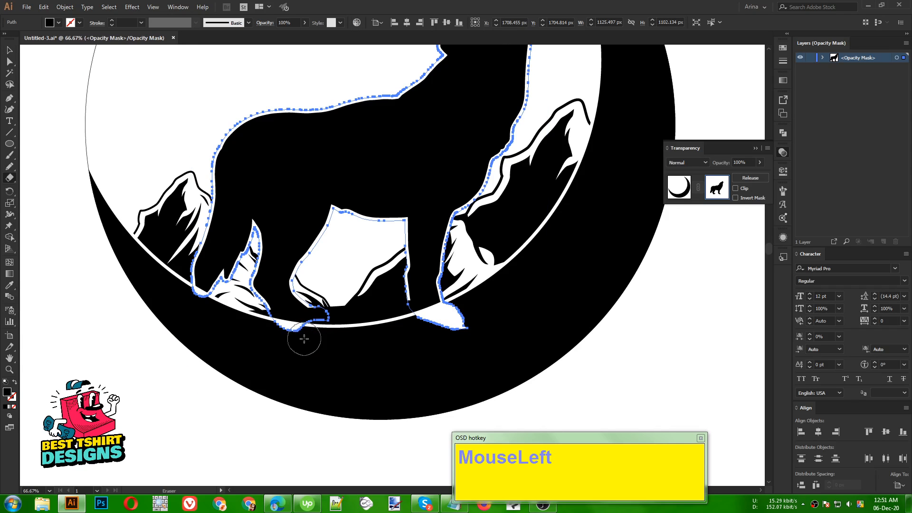
pyautogui.moveTo(304, 339)
pyautogui.mouseDown()
pyautogui.moveTo(264, 330)
pyautogui.moveTo(347, 340)
pyautogui.mouseUp()
pyautogui.moveTo(464, 311)
pyautogui.mouseDown()
pyautogui.moveTo(392, 334)
pyautogui.moveTo(463, 329)
pyautogui.moveTo(436, 323)
pyautogui.mouseUp()
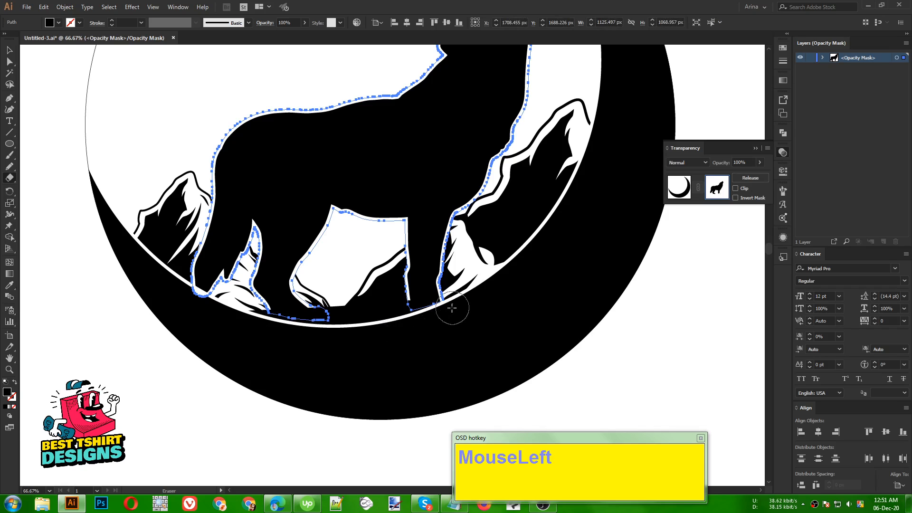
# Examine the trimmed mask outline around the wolf's rear paw and along the crescent's inner edge
pyautogui.scroll(1, 452, 318)
pyautogui.scroll(-1, 488, 305)
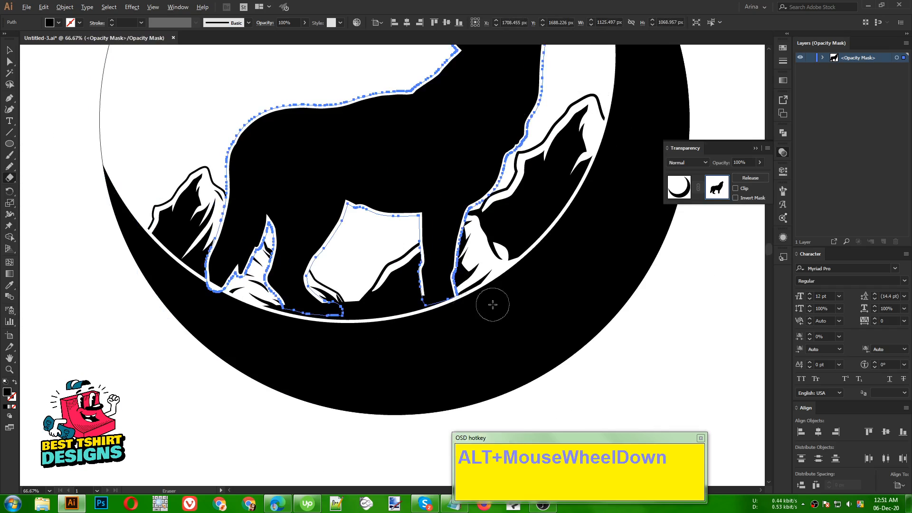
pyautogui.scroll(1, 212, 285)
pyautogui.scroll(2, 212, 285)
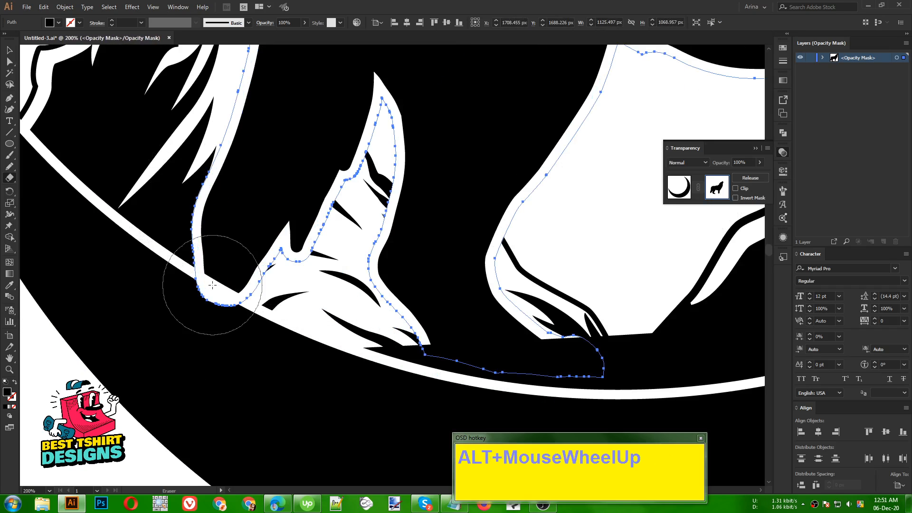
pyautogui.press('v')
pyautogui.click(222, 290)
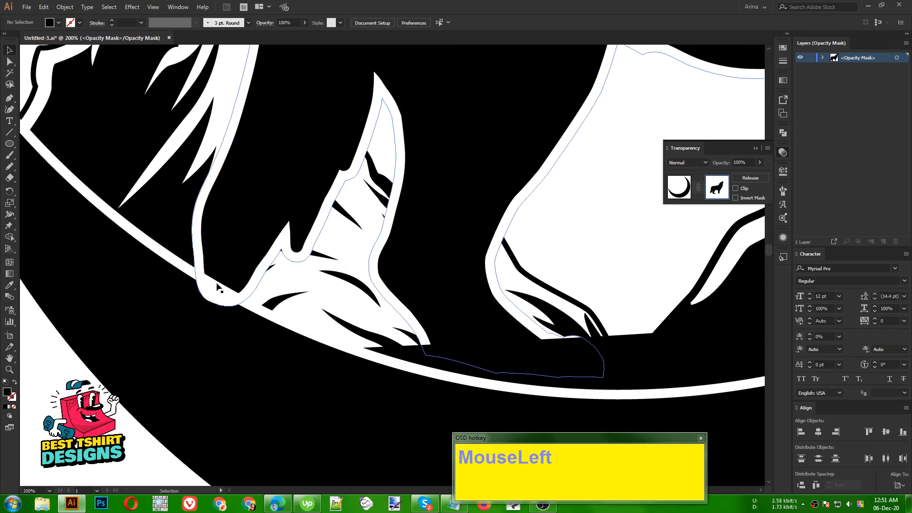
pyautogui.scroll(-2, 218, 290)
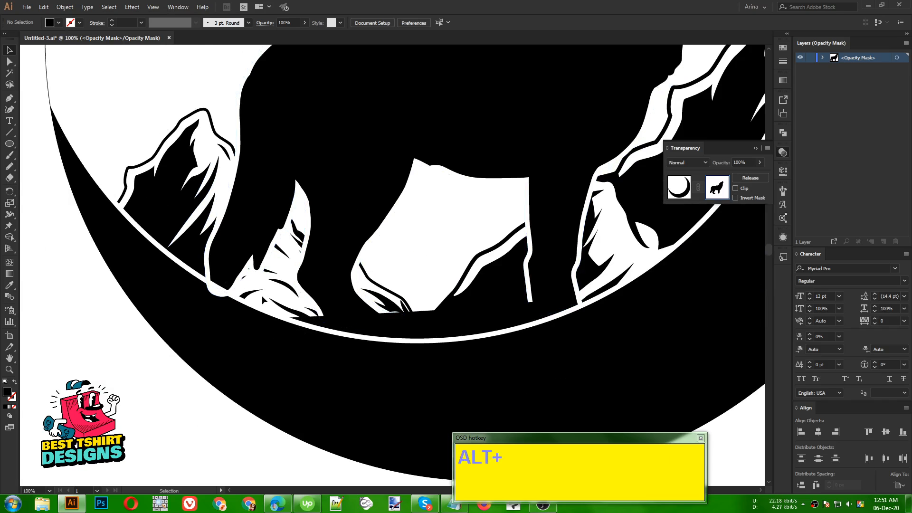
pyautogui.scroll(1, 224, 282)
# Copy the trimmed wolf outline from the crescent's opacity mask and return to editing the artwork
pyautogui.click(214, 266)
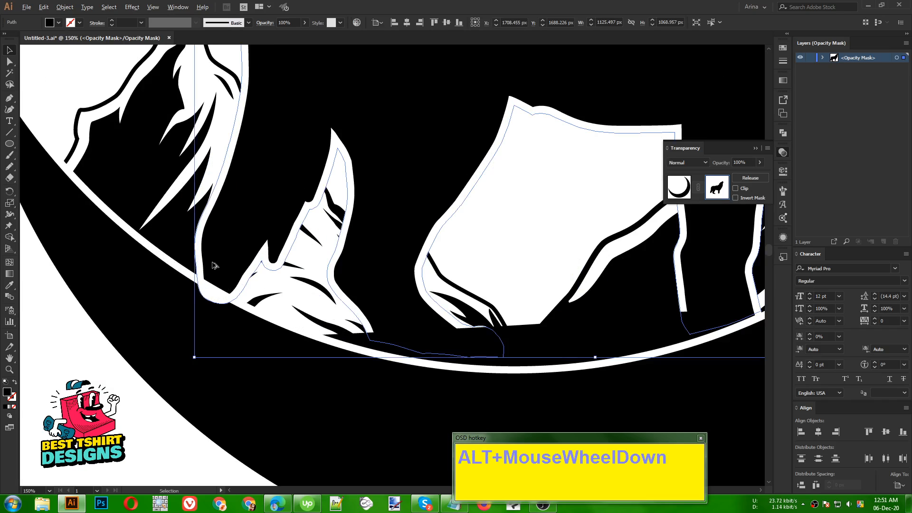
pyautogui.scroll(-3, 214, 266)
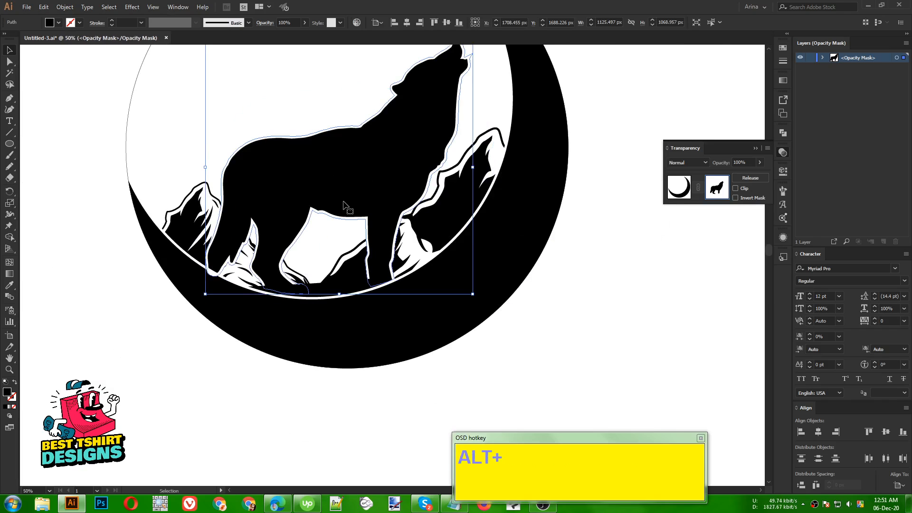
pyautogui.hotkey('ctrl', 'c')
pyautogui.click(680, 186)
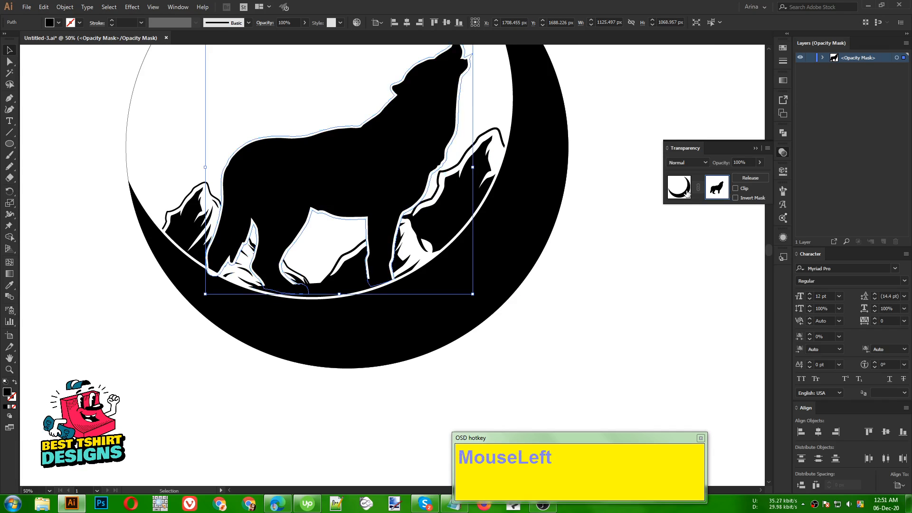
# Paste the trimmed wolf outline in place inside the opacity mask of the mountains and ground group
pyautogui.click(577, 322)
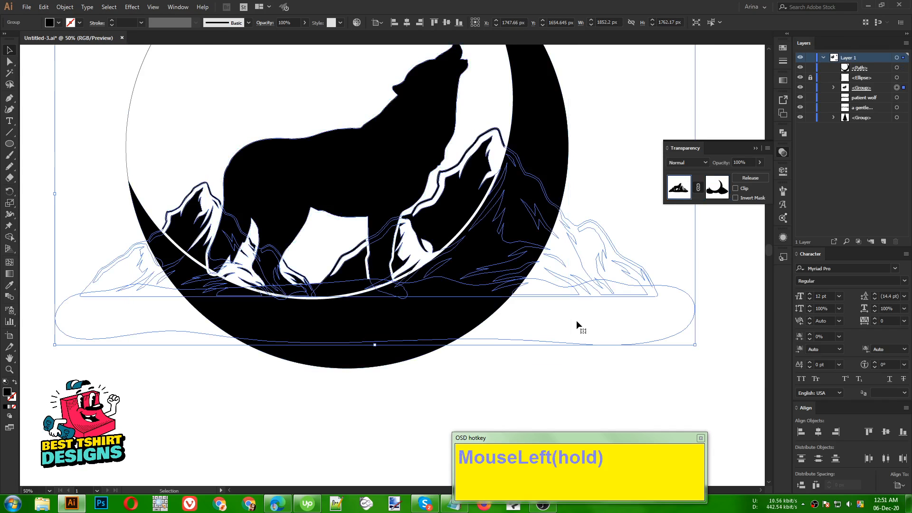
pyautogui.click(468, 217)
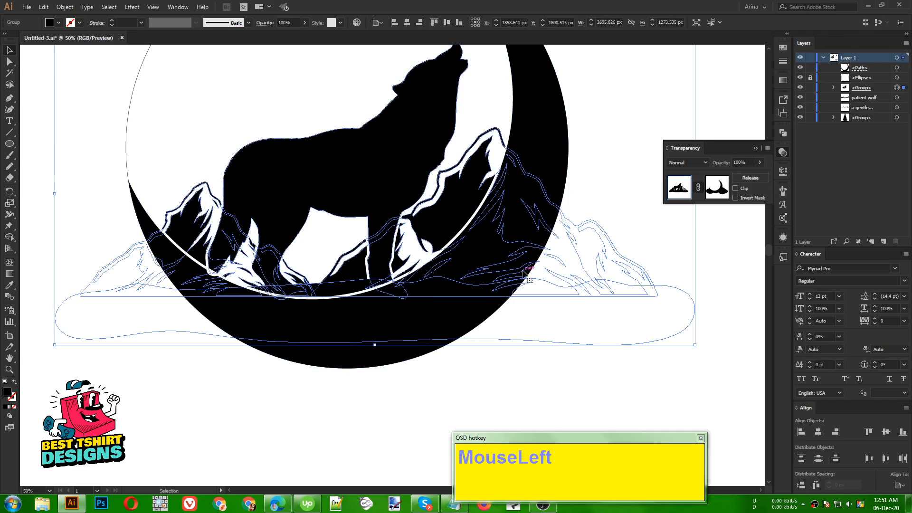
pyautogui.click(716, 189)
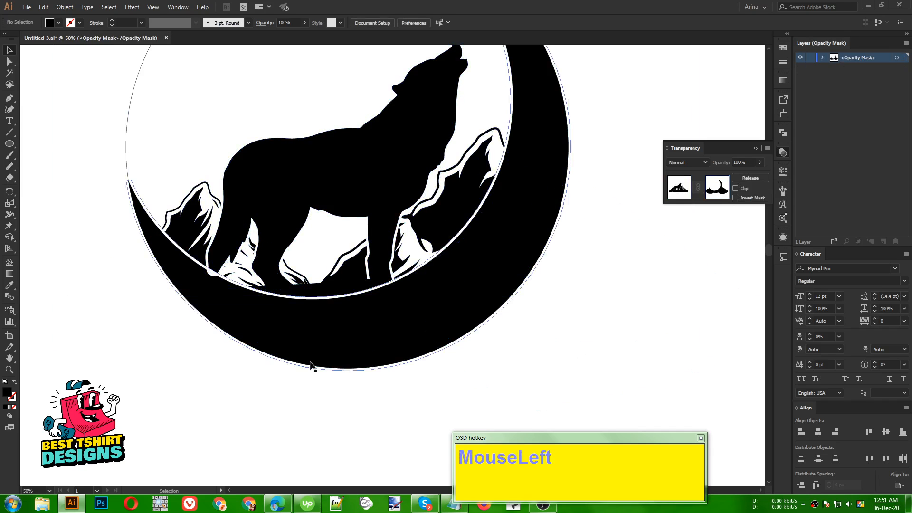
pyautogui.scroll(1, 209, 268)
pyautogui.click(243, 311)
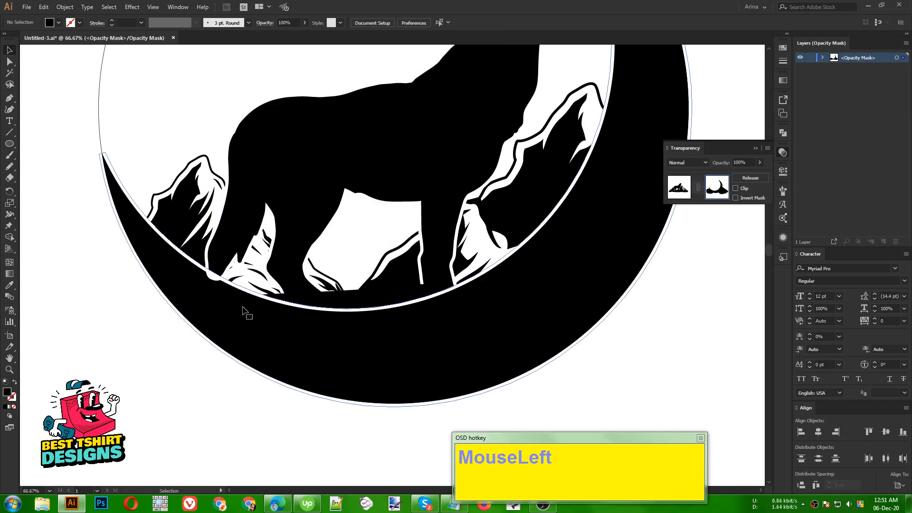
pyautogui.scroll(2, 233, 256)
pyautogui.scroll(1, 232, 255)
pyautogui.scroll(-2, 232, 256)
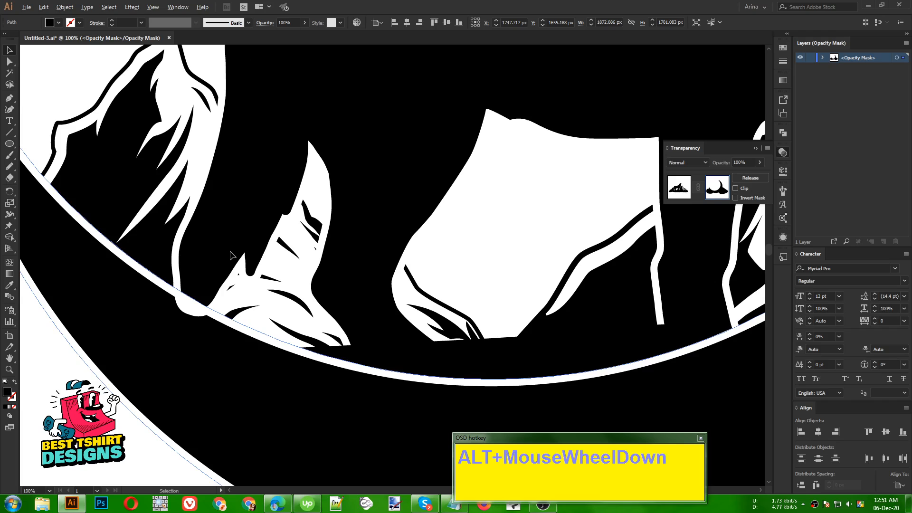
pyautogui.hotkey('ctrl', 'f')
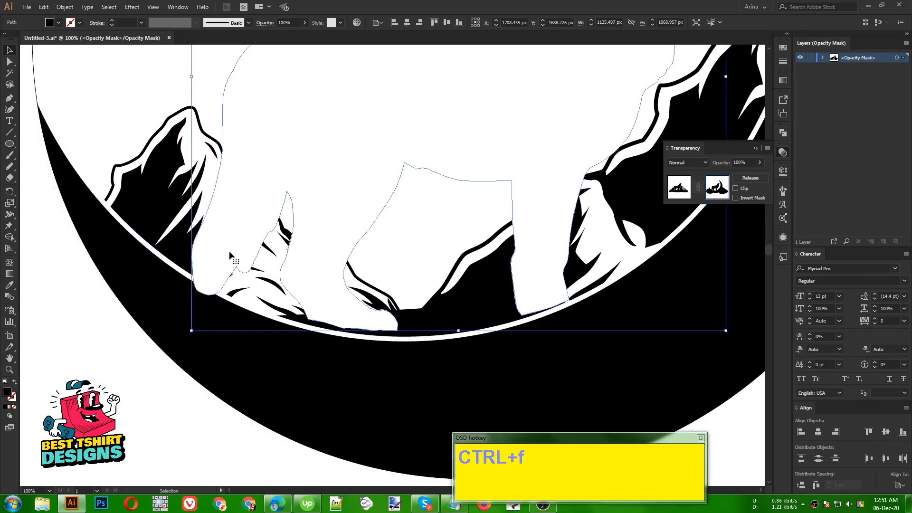
# With Shape Builder, join the outline's rear-paw tip to the crescent mask shape and remove the rest of the wolf outline
pyautogui.scroll(-1, 311, 280)
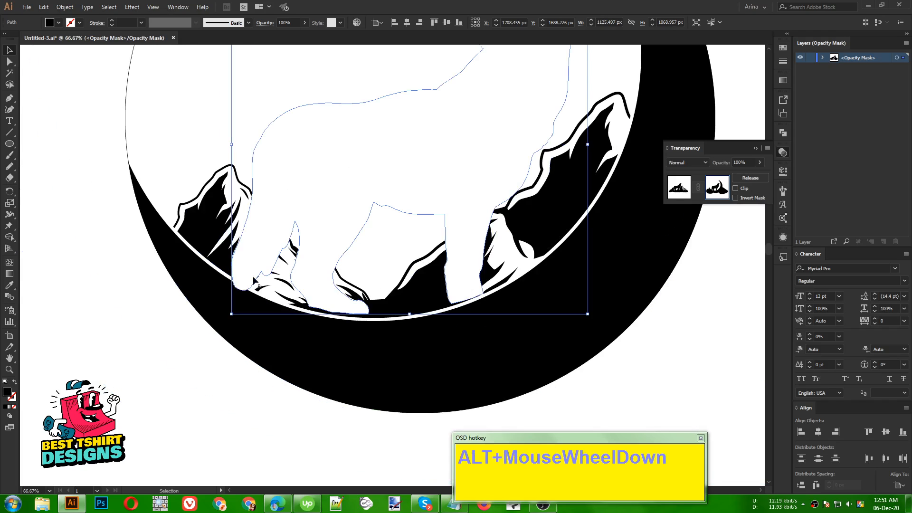
pyautogui.scroll(1, 256, 289)
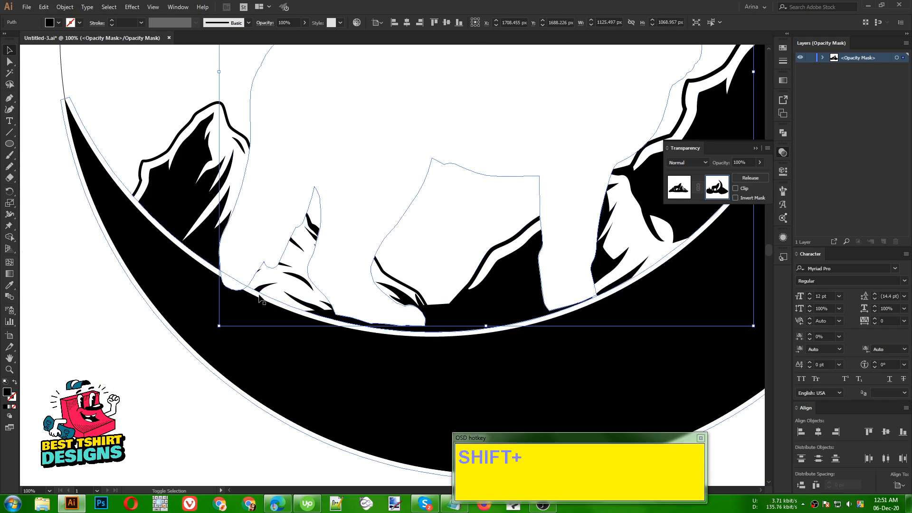
pyautogui.keyDown('shift'); pyautogui.click(259, 297); pyautogui.keyUp('shift')
pyautogui.scroll(-2, 259, 296)
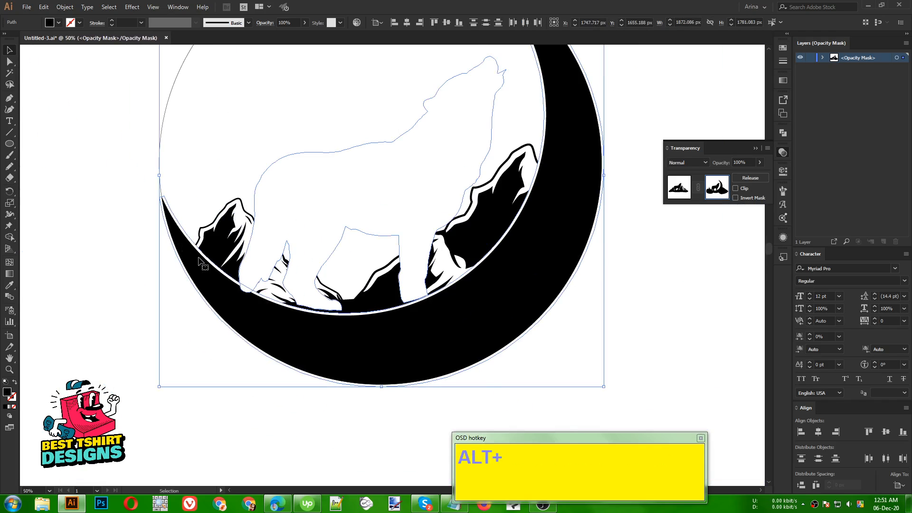
pyautogui.scroll(3, 252, 286)
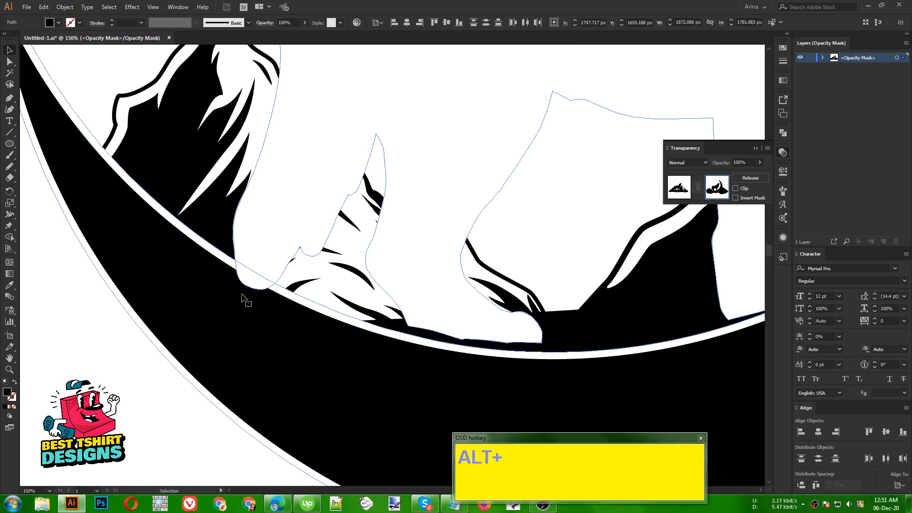
pyautogui.hotkey('shift', 'm')
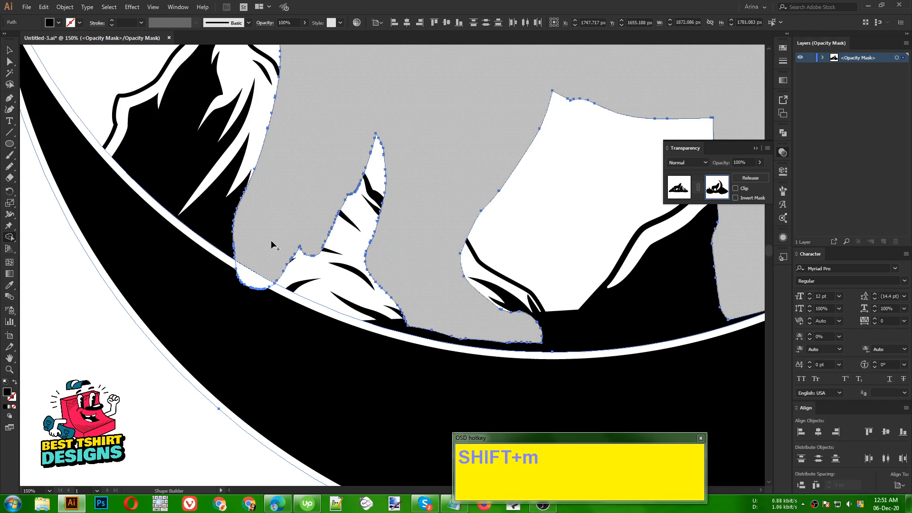
pyautogui.moveTo(270, 242); pyautogui.dragTo(251, 277)
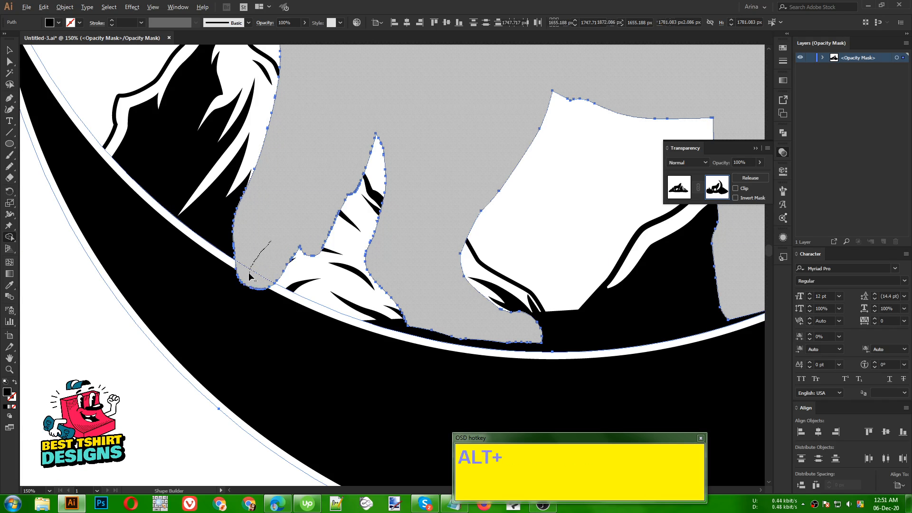
pyautogui.keyDown('alt'); pyautogui.scroll(-2, 241, 265); pyautogui.keyUp('alt')
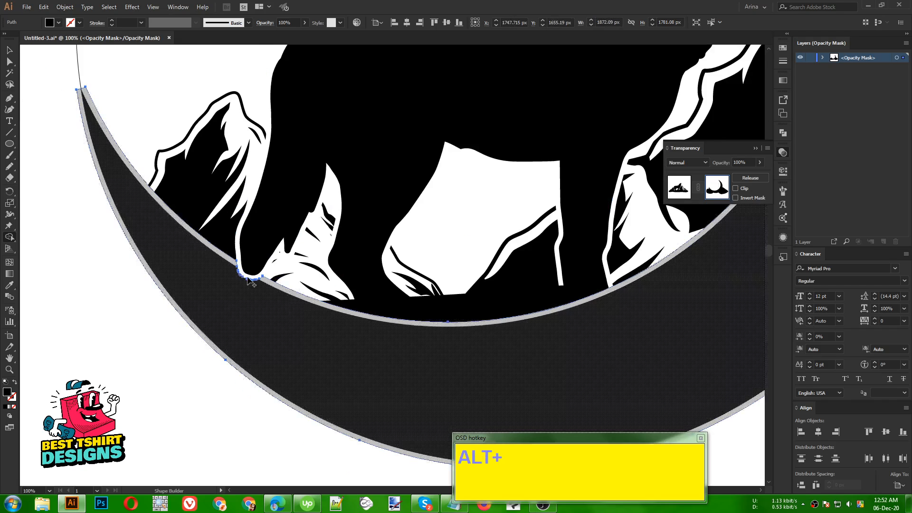
pyautogui.press('v')
# Examine the white gap around the wolf's rear and front paws along the crescent's inner edge
pyautogui.click(128, 341)
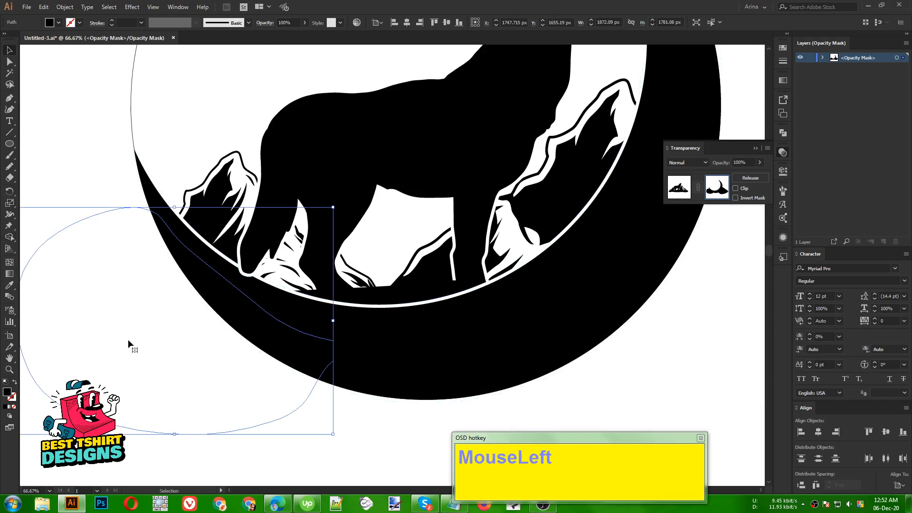
pyautogui.click(389, 416)
pyautogui.keyDown('alt'); pyautogui.scroll(3, 248, 278); pyautogui.keyUp('alt')
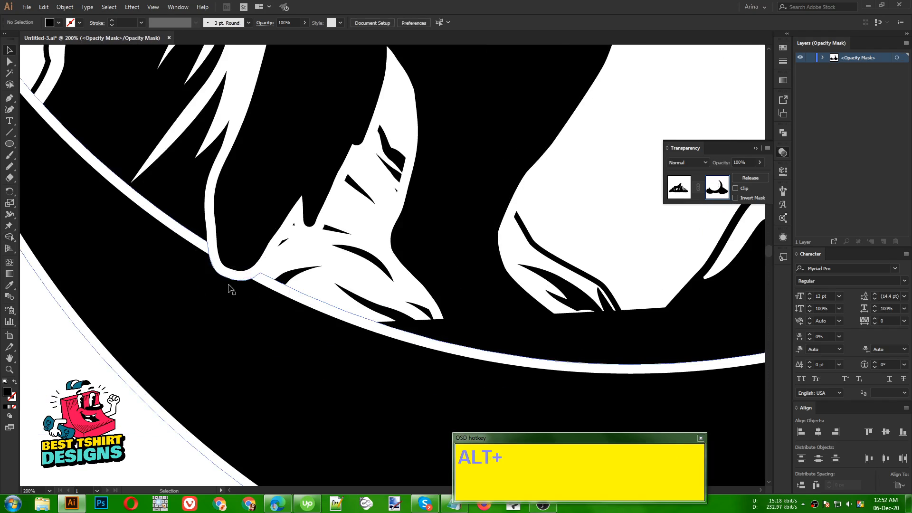
pyautogui.keyDown('alt'); pyautogui.scroll(-3, 233, 269); pyautogui.keyUp('alt')
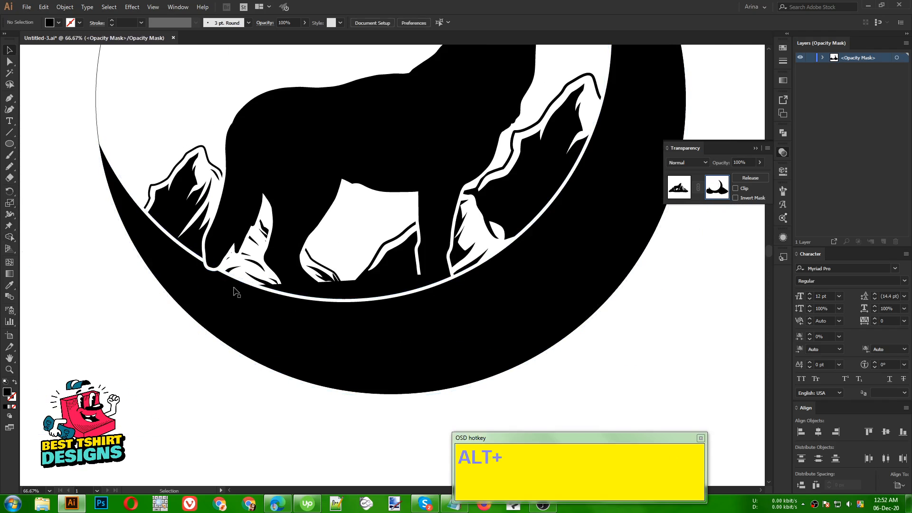
pyautogui.click(332, 426)
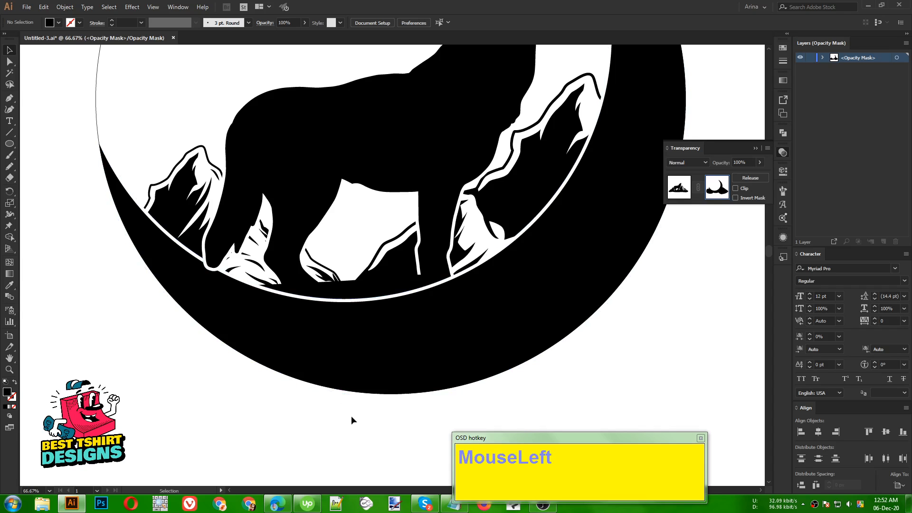
pyautogui.keyDown('alt'); pyautogui.scroll(2, 438, 275); pyautogui.keyUp('alt')
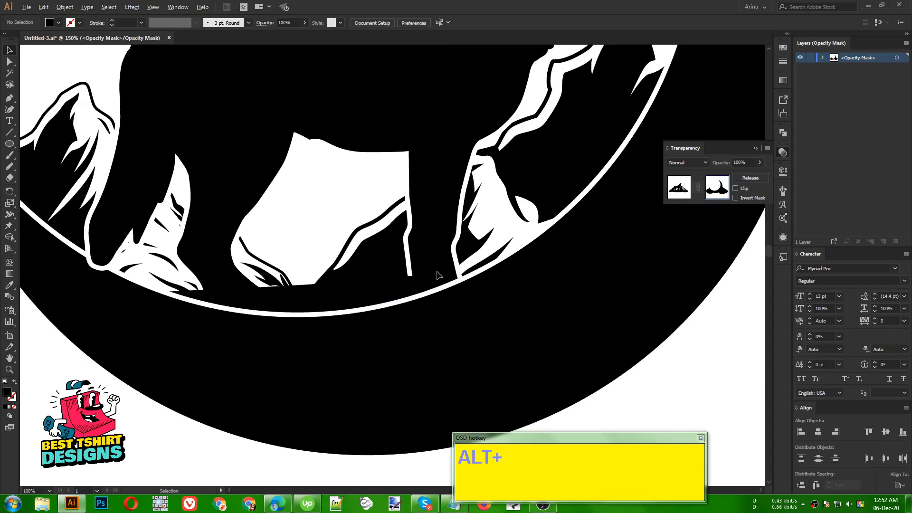
# Return to the artwork, isolate the mountains and ground group, and open an opacity mask for the wavy ground shape
pyautogui.click(679, 186)
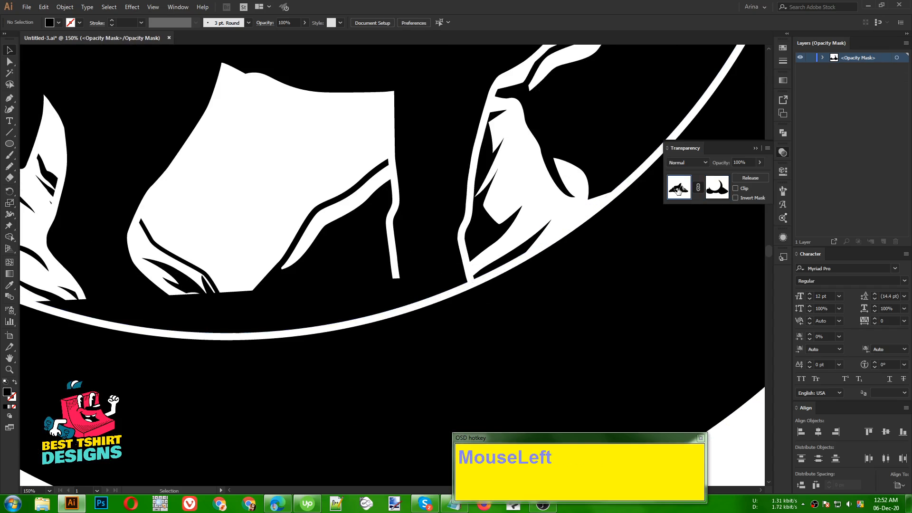
pyautogui.doubleClick(390, 290)
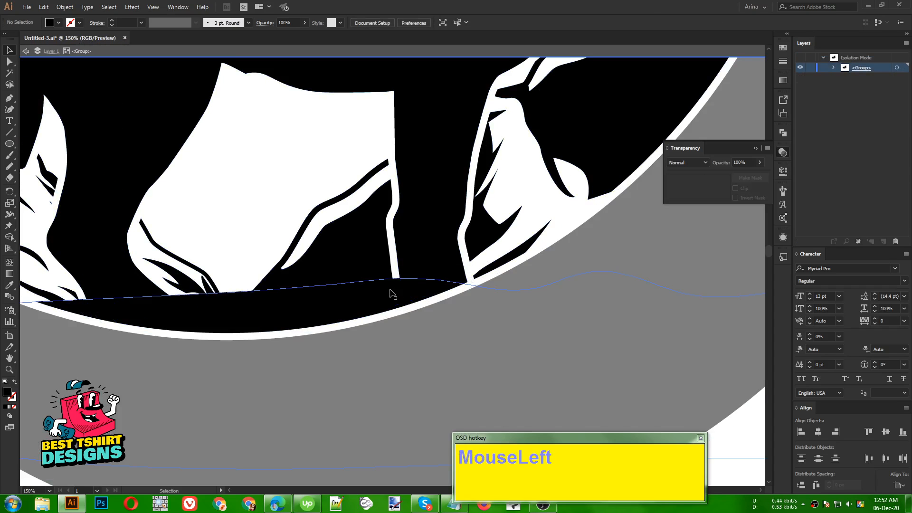
pyautogui.click(390, 291)
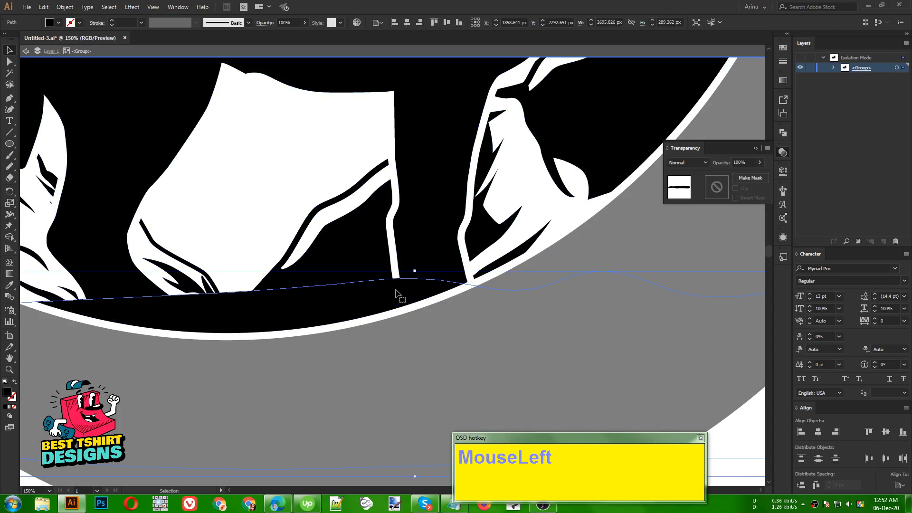
pyautogui.scroll(-4, 332, 266)
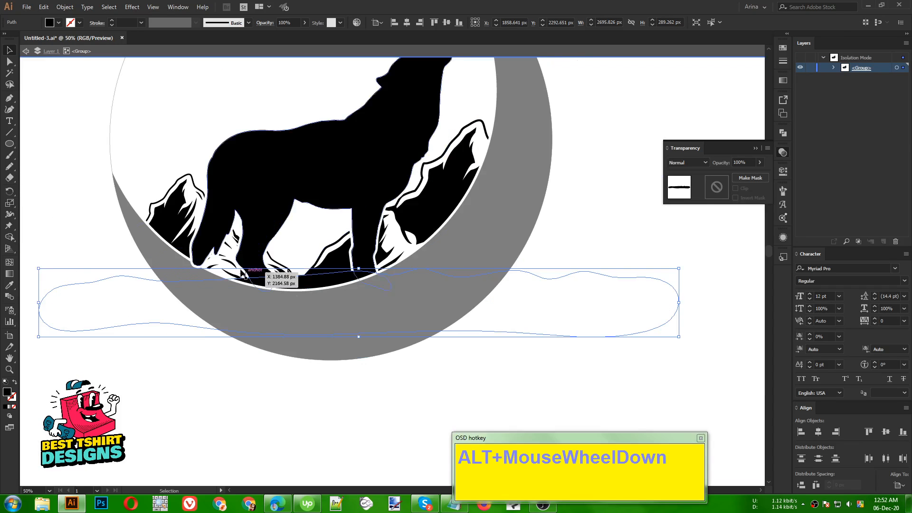
pyautogui.click(711, 192)
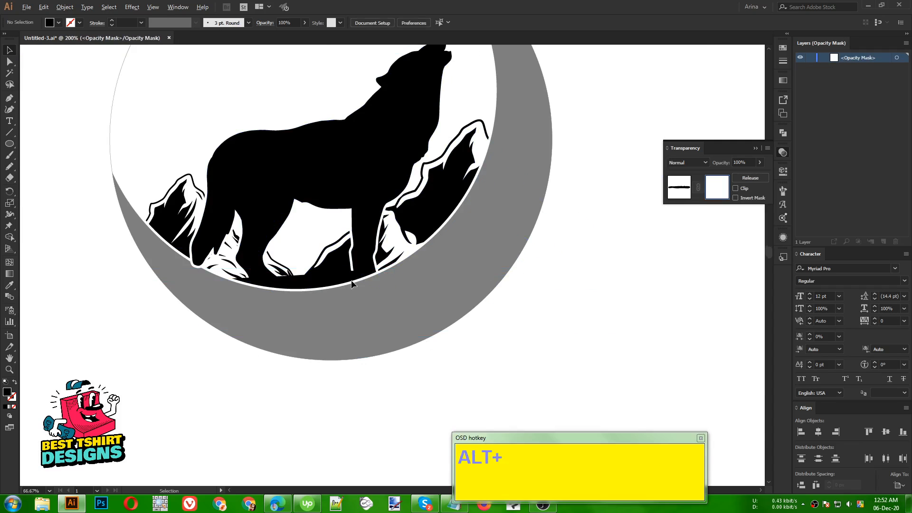
# With the Pen tool, draw a closed black strip in the mask, extending the white gap behind the wolf's front leg to the crescent's inner edge
pyautogui.scroll(5, 380, 285)
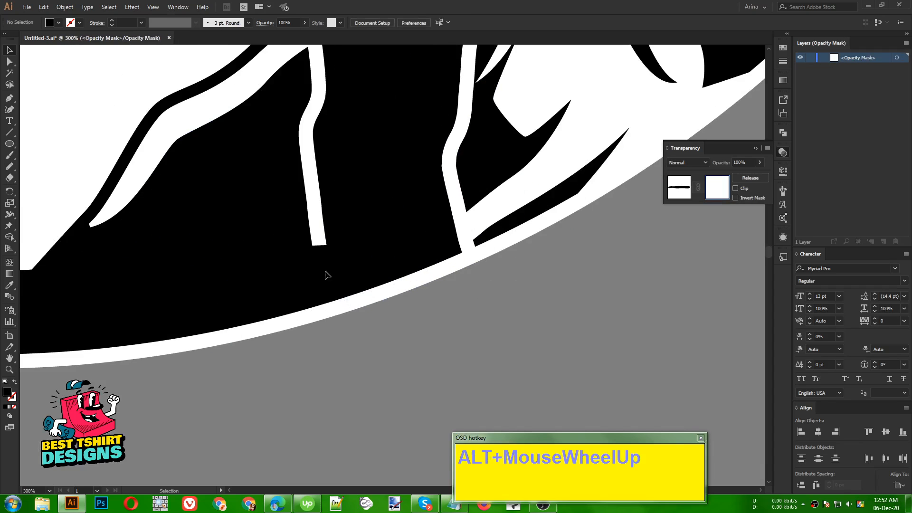
pyautogui.click(9, 98)
pyautogui.scroll(2, 326, 251)
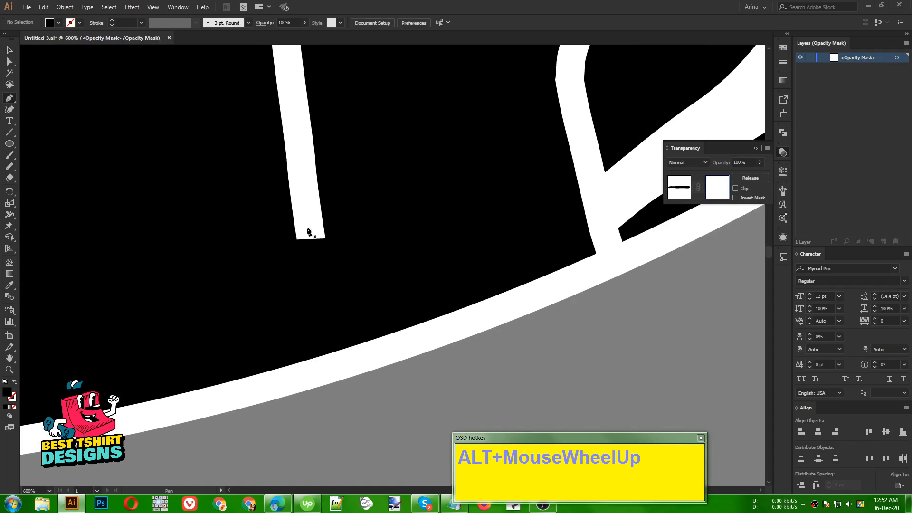
pyautogui.click(292, 213)
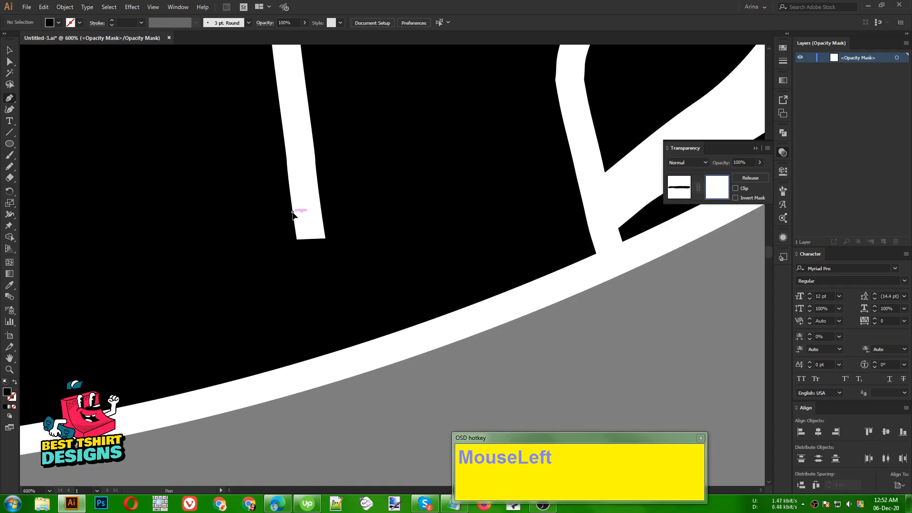
pyautogui.click(314, 373)
pyautogui.click(357, 361)
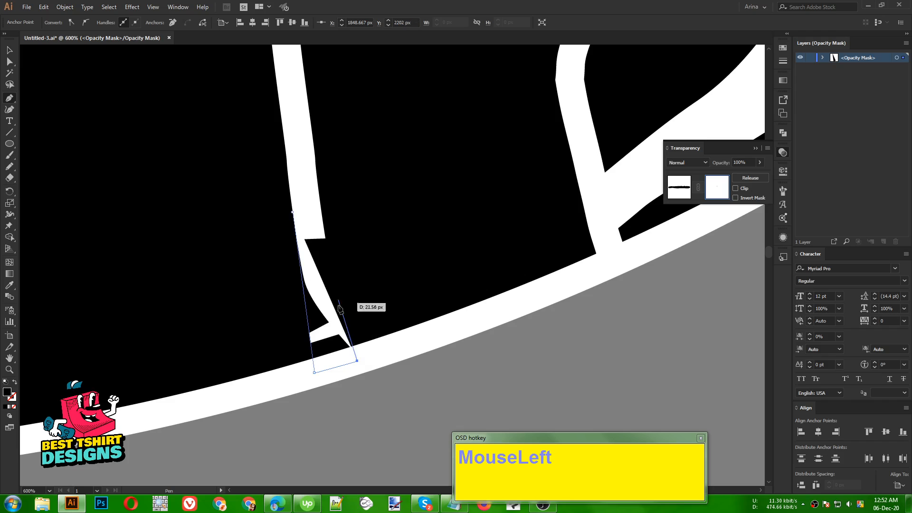
pyautogui.click(325, 238)
pyautogui.click(316, 208)
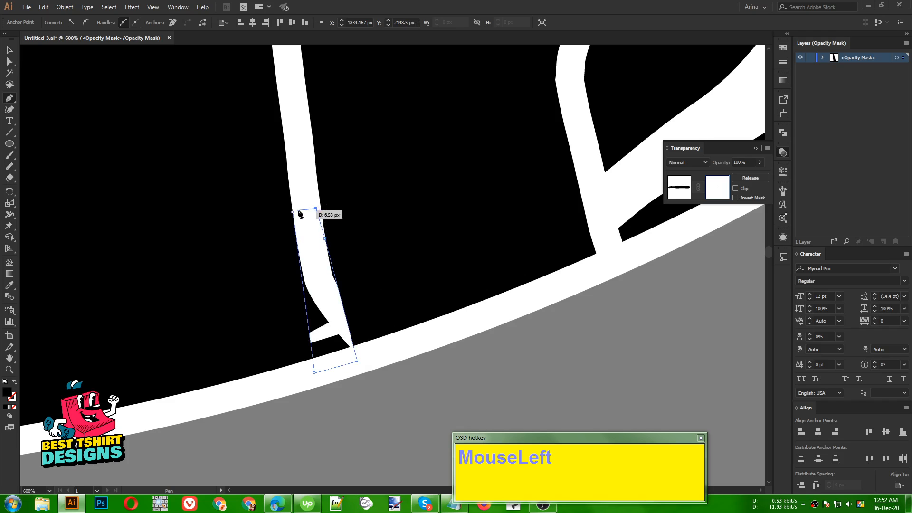
pyautogui.click(293, 212)
pyautogui.scroll(-3, 299, 218)
pyautogui.press('v')
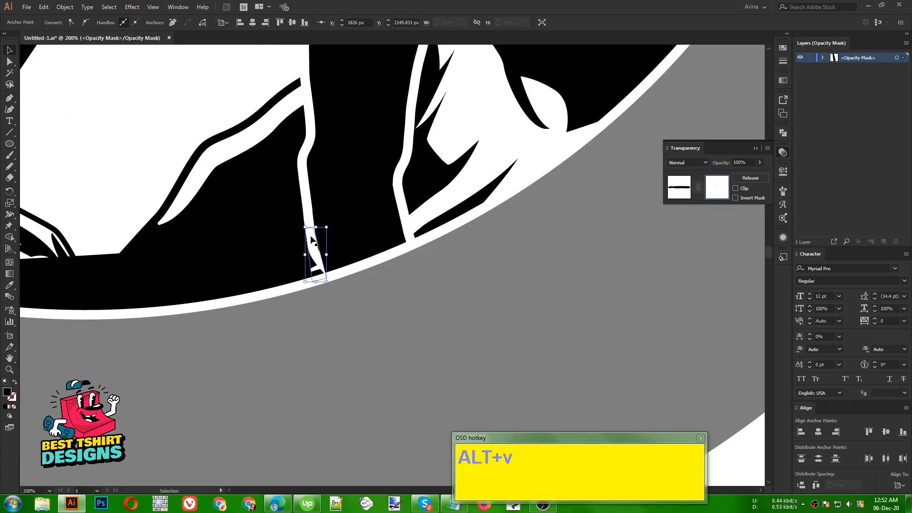
pyautogui.click(307, 298)
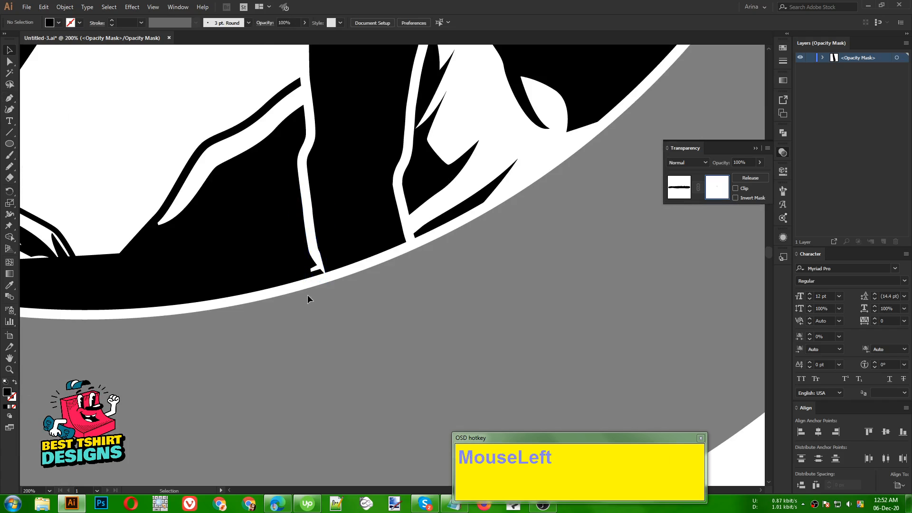
# Copy the drawn strip, paste it in place into the right mountain group's opacity mask, and leave isolation mode
pyautogui.click(313, 249)
pyautogui.scroll(-1, 361, 307)
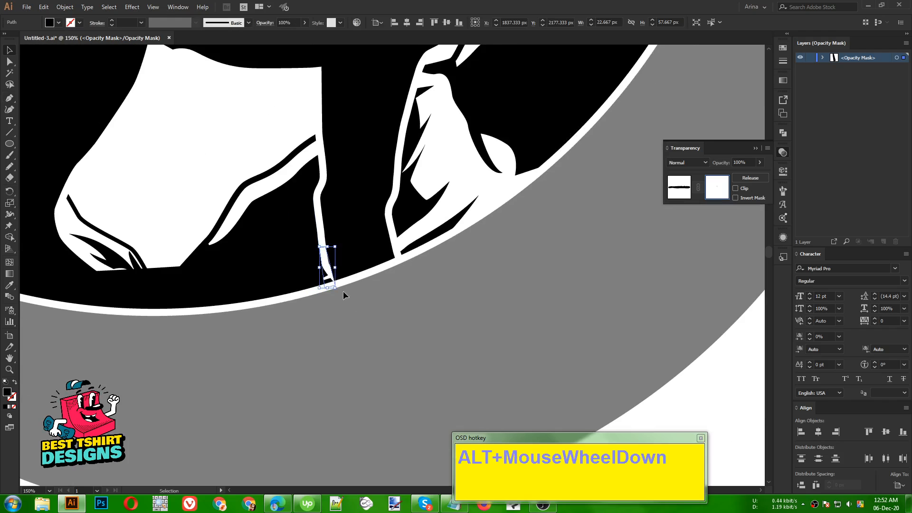
pyautogui.click(678, 194)
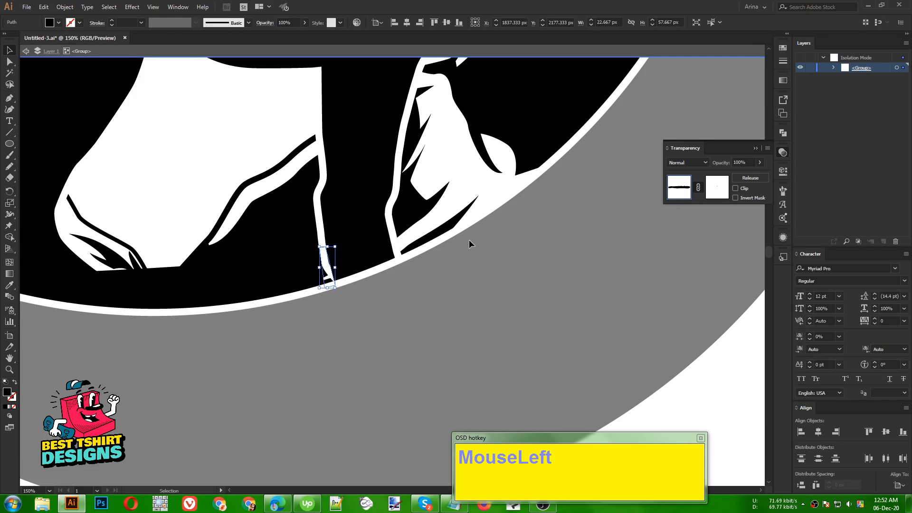
pyautogui.doubleClick(266, 223)
pyautogui.click(266, 223)
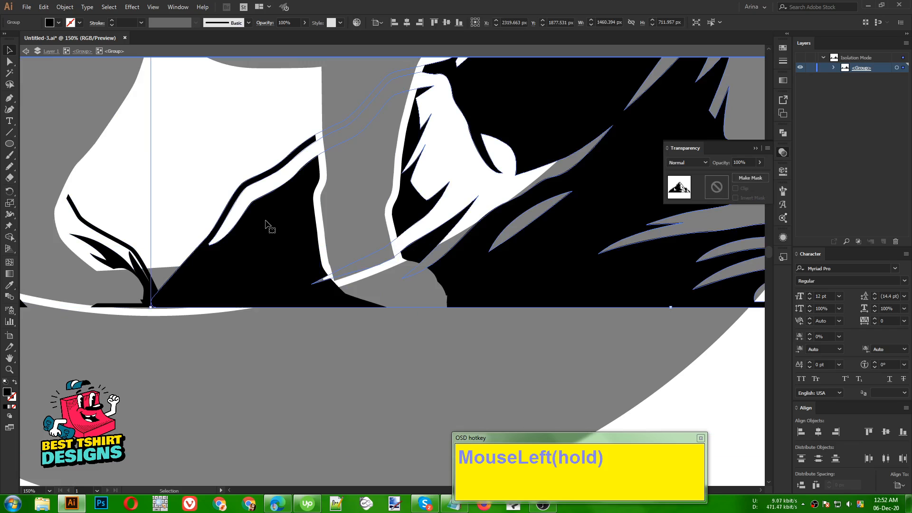
pyautogui.click(717, 191)
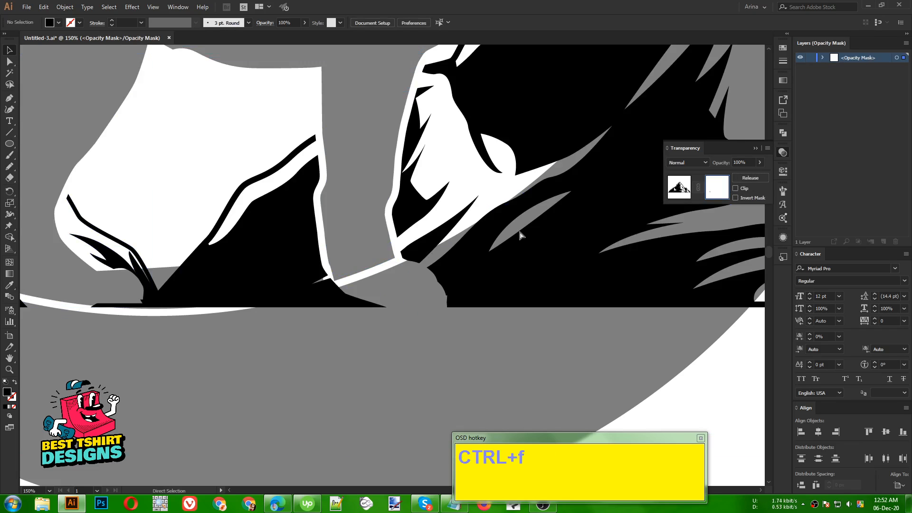
pyautogui.hotkey('ctrl', 'f')
pyautogui.click(680, 189)
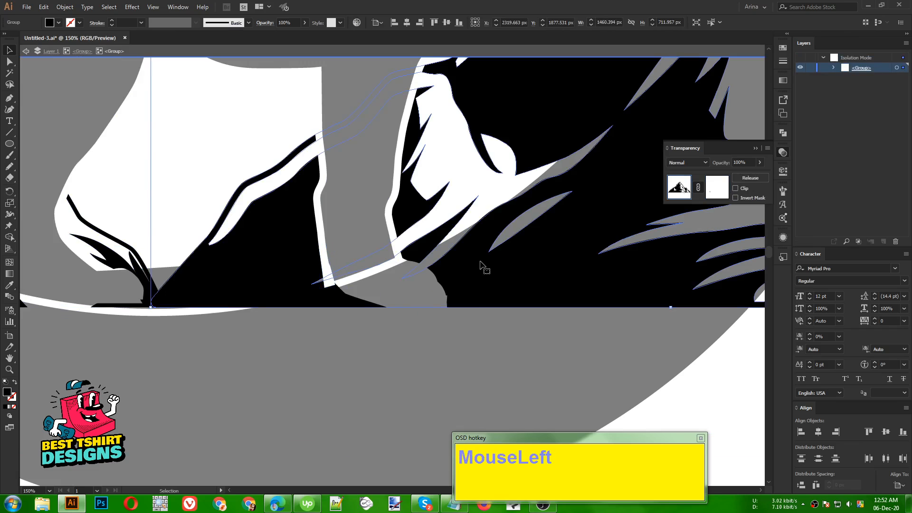
pyautogui.scroll(-3, 252, 265)
pyautogui.click(506, 383)
pyautogui.doubleClick(506, 387)
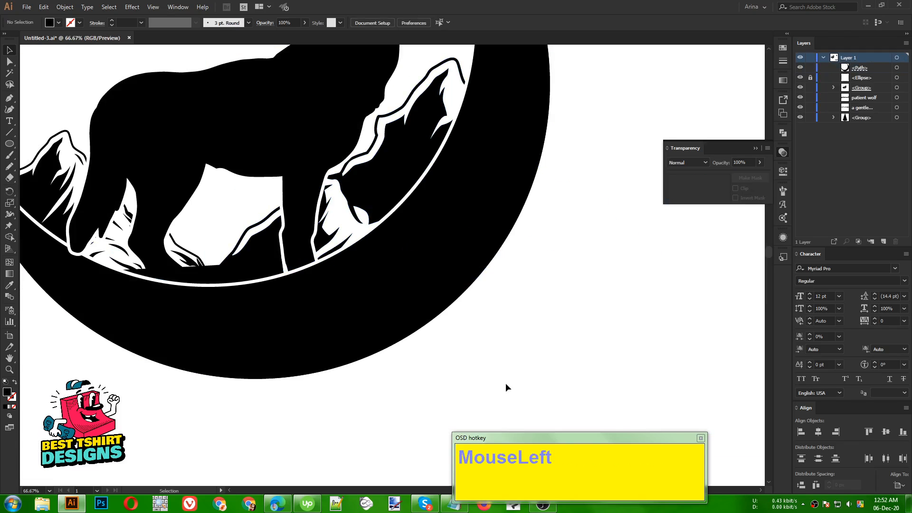
# Scale the pine tree down to about 188 by 309 px and cut it from the main layer
pyautogui.scroll(-1, 506, 388)
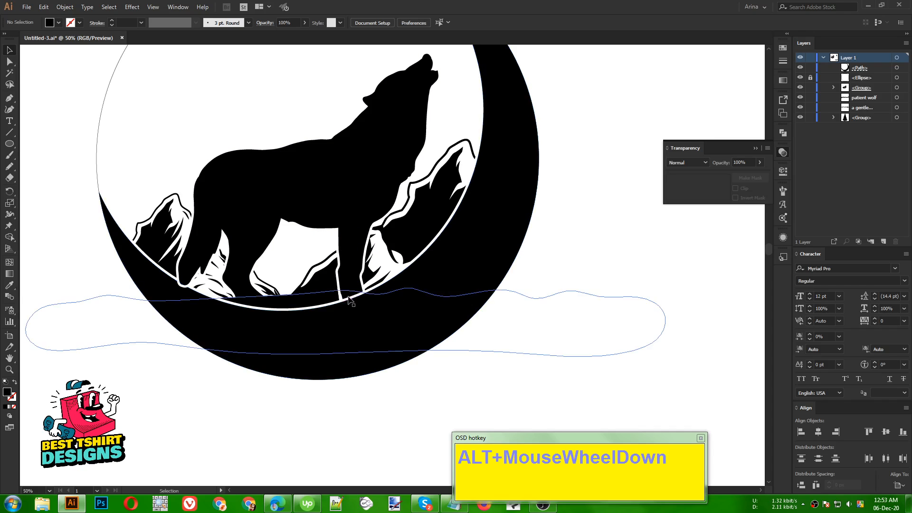
pyautogui.click(505, 373)
pyautogui.scroll(-1, 396, 385)
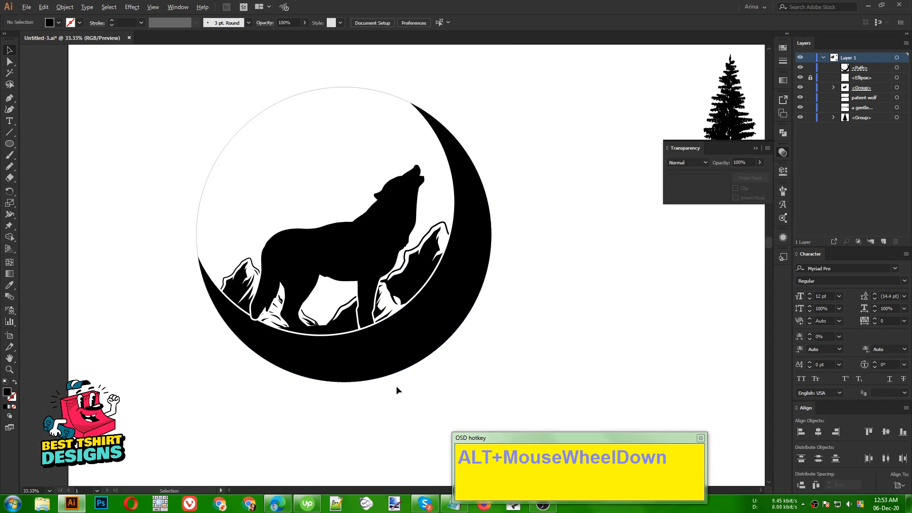
pyautogui.click(606, 217)
pyautogui.keyDown('alt'); pyautogui.scroll(-1, 332, 228); pyautogui.keyUp('alt')
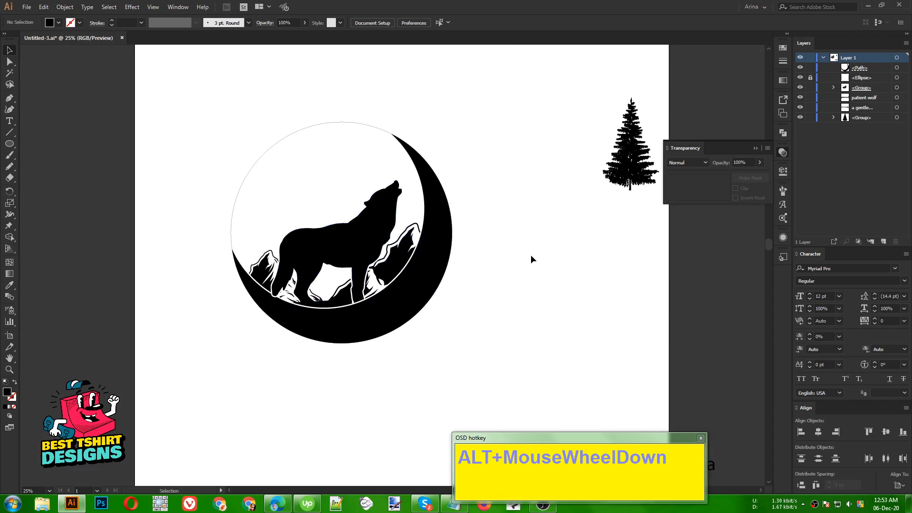
pyautogui.click(531, 257)
pyautogui.moveTo(632, 114); pyautogui.dragTo(326, 302)
pyautogui.scroll(2, 313, 225)
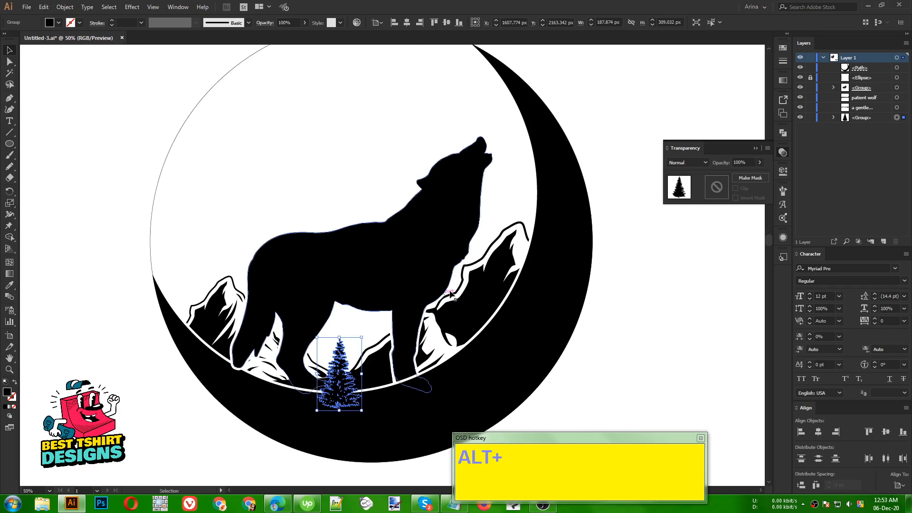
pyautogui.doubleClick(466, 293)
pyautogui.hotkey('ctrl', 'z')
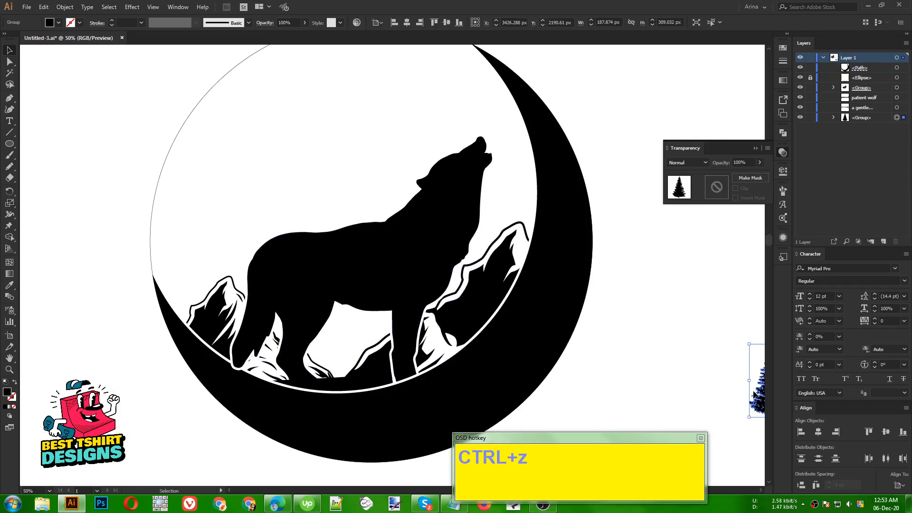
pyautogui.moveTo(757, 401); pyautogui.dragTo(660, 369)
pyautogui.hotkey('ctrl', 'x')
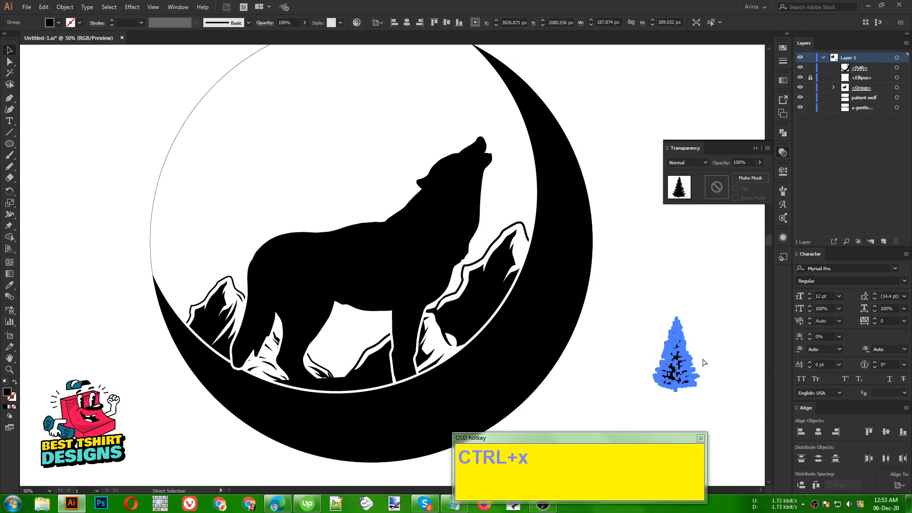
# Isolate the mountains group nested inside the masked artwork and paste the pine tree into it
pyautogui.scroll(1, 399, 351)
pyautogui.doubleClick(375, 358)
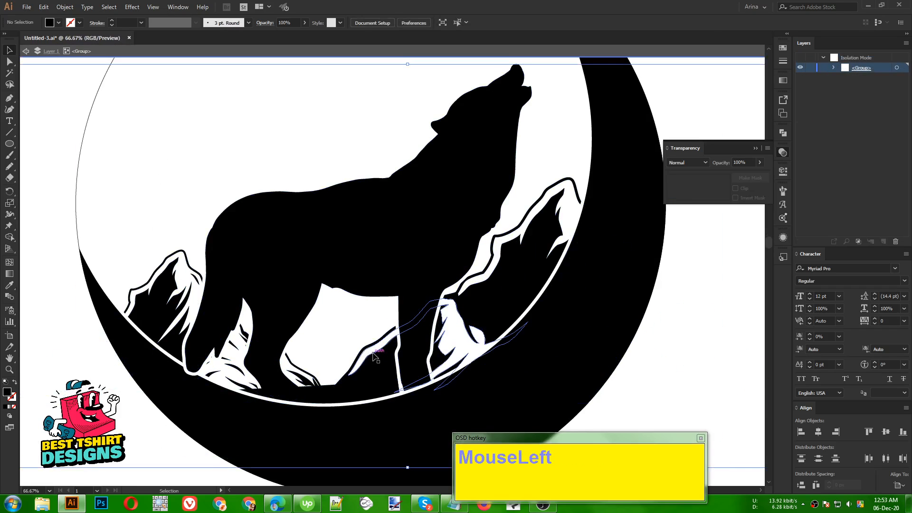
pyautogui.doubleClick(375, 358)
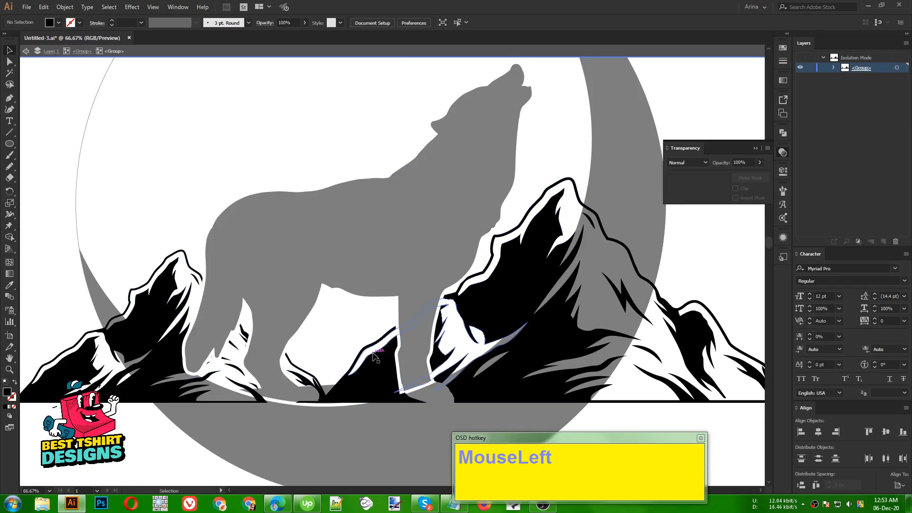
pyautogui.click(370, 372)
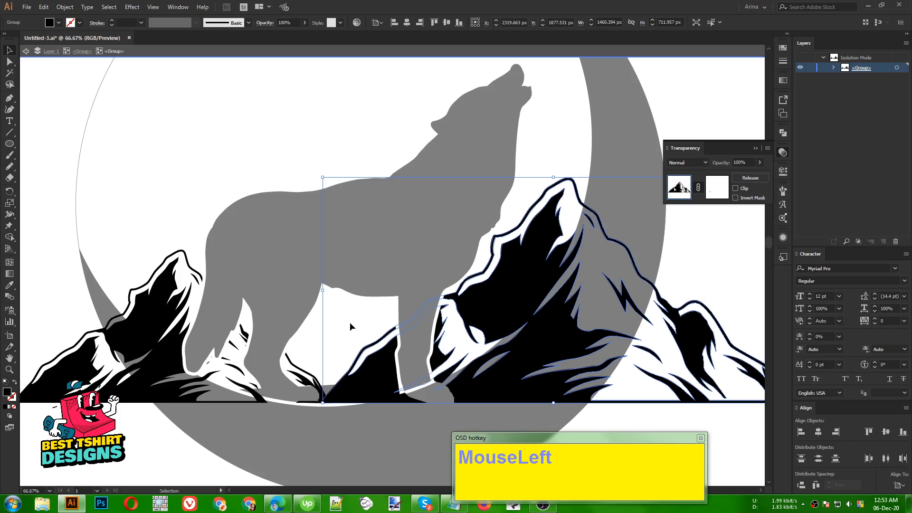
pyautogui.click(350, 322)
pyautogui.press('ctrl')
pyautogui.hotkey('ctrl', 'v')
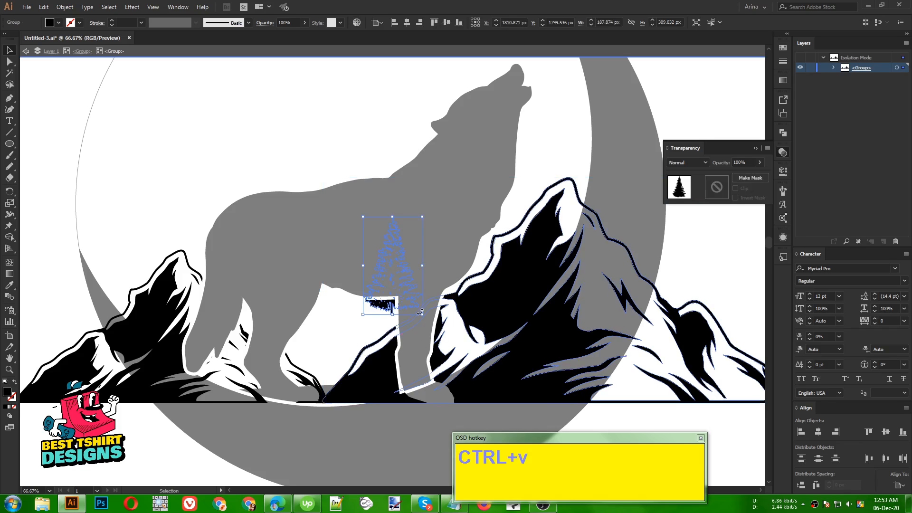
# Shrink the pine to about 125 by 206 px and arrange four of them rising along the slope between the wolf's legs
pyautogui.moveTo(389, 313); pyautogui.dragTo(331, 402)
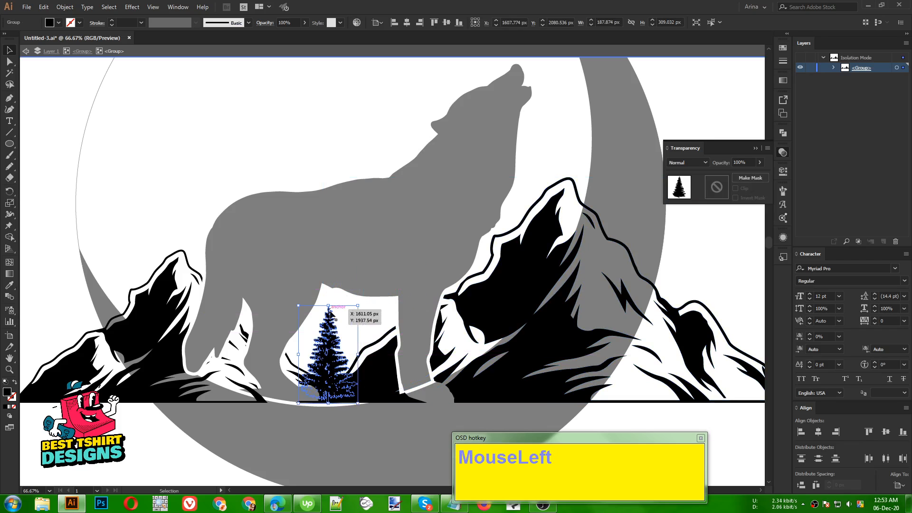
pyautogui.moveTo(329, 305); pyautogui.dragTo(328, 338)
pyautogui.moveTo(325, 376); pyautogui.dragTo(379, 336)
pyautogui.click(319, 158)
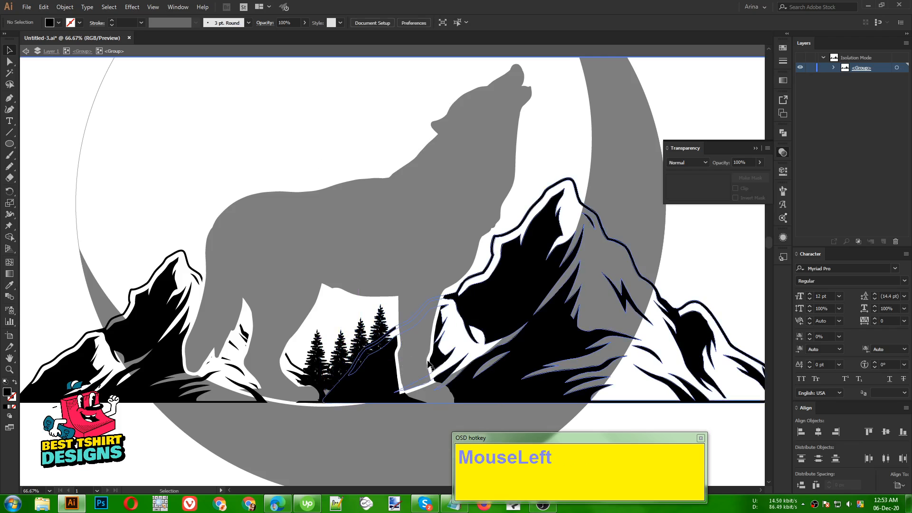
# Duplicate the pine three times along the rising slope of the left mountain and select the three copies
pyautogui.press('alt')
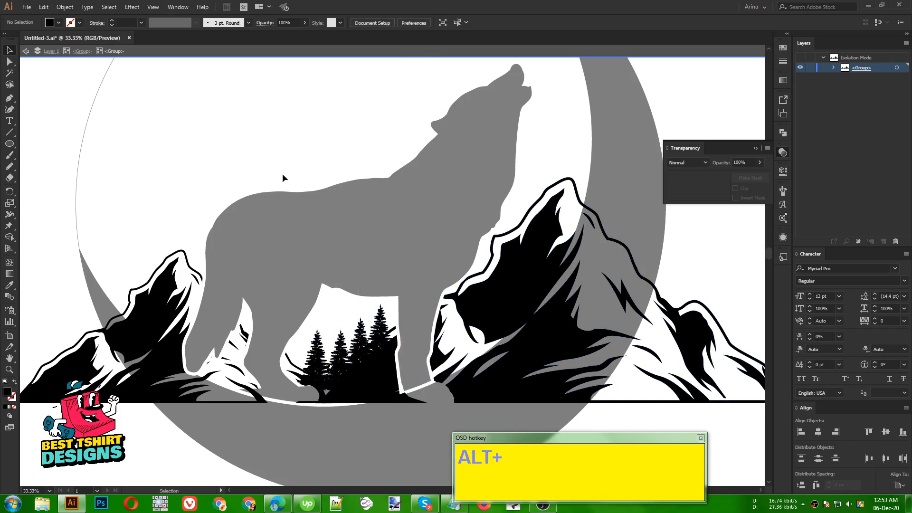
pyautogui.scroll(2, 283, 173)
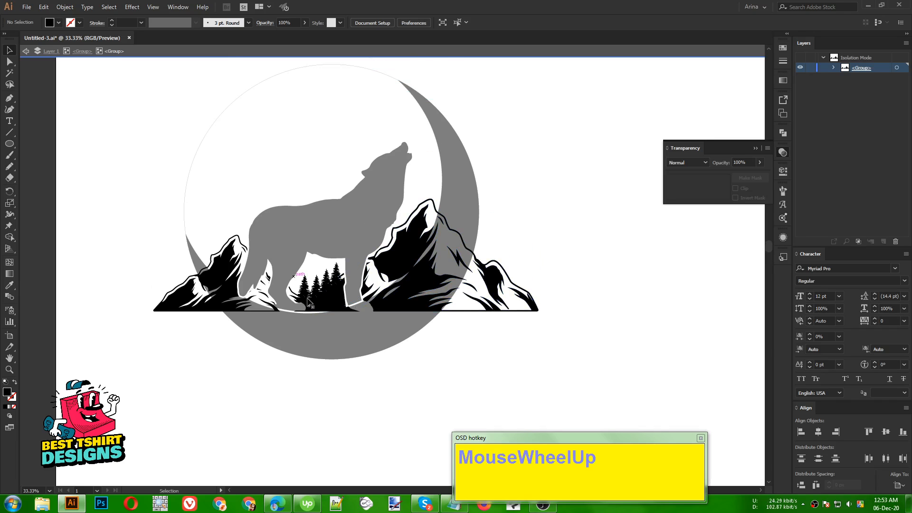
pyautogui.scroll(-2, 198, 252)
pyautogui.click(472, 311)
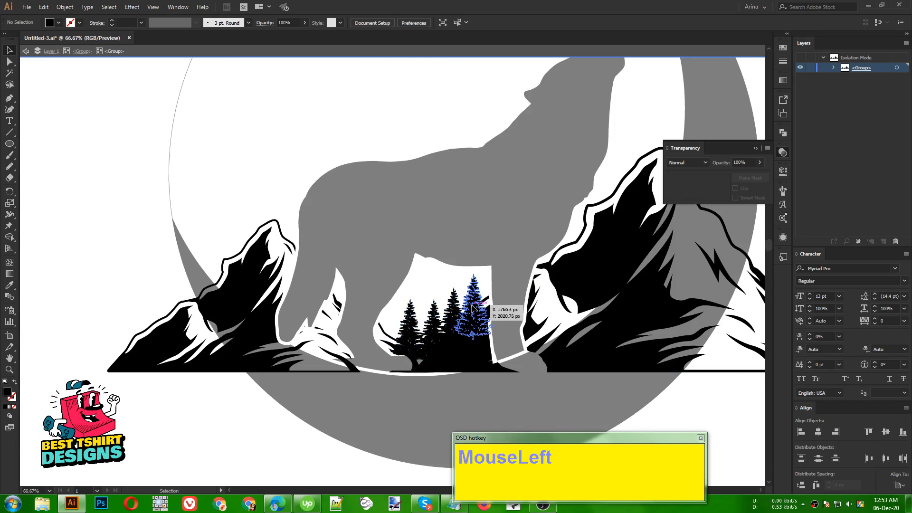
pyautogui.moveTo(471, 311); pyautogui.dragTo(255, 228)
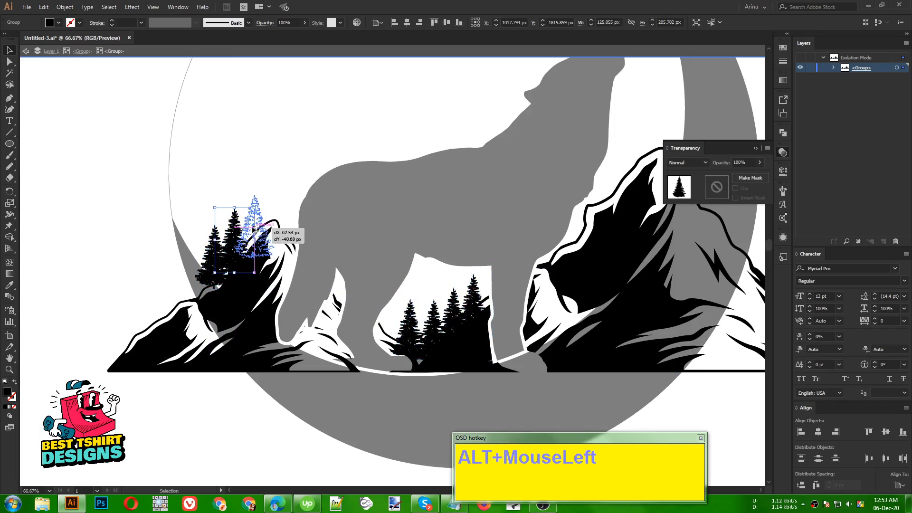
pyautogui.keyDown('shift'); pyautogui.click(237, 251); pyautogui.keyUp('shift')
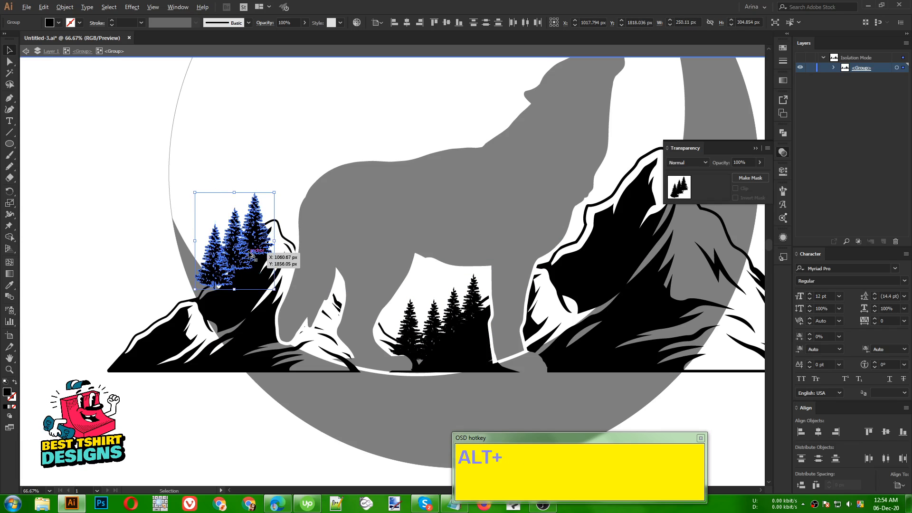
# Delete the uppermost pine on the left mountain's slope inside the nested mountains group, leaving isolation mode
pyautogui.scroll(-1, 167, 246)
pyautogui.doubleClick(107, 221)
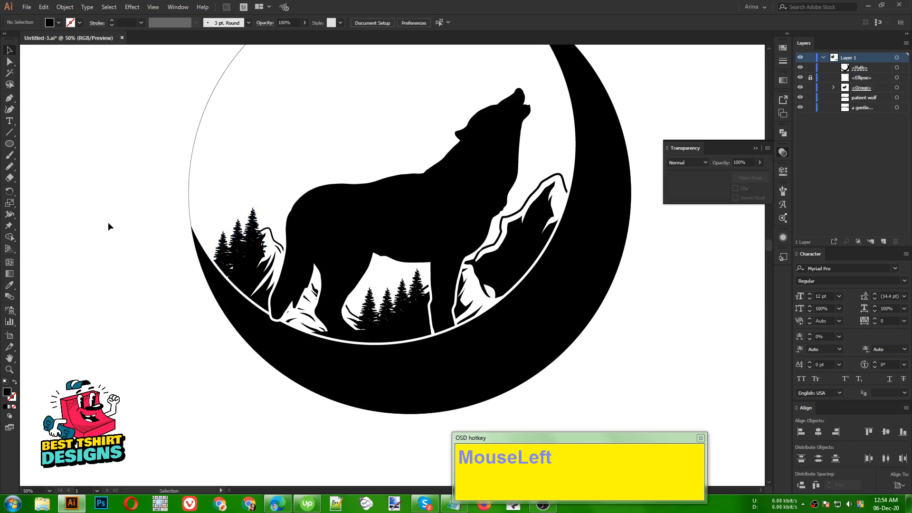
pyautogui.keyDown('alt'); pyautogui.scroll(-1, 287, 296); pyautogui.keyUp('alt')
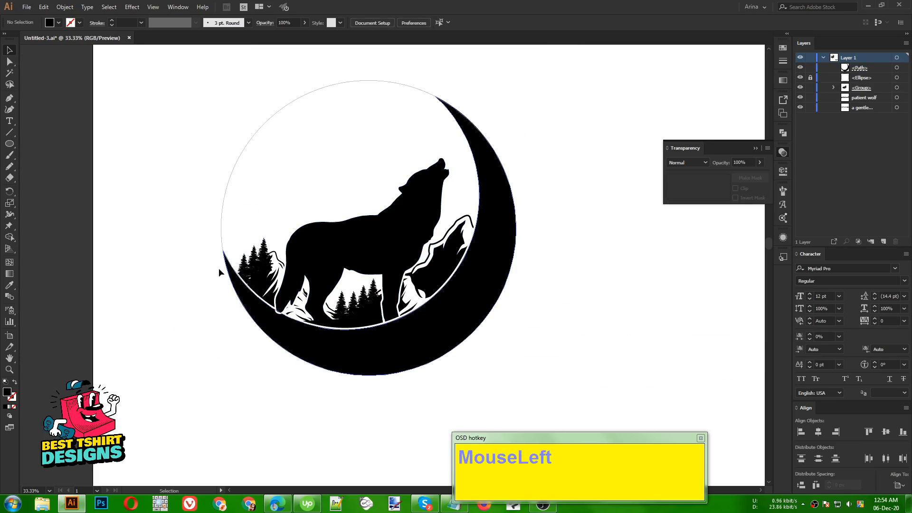
pyautogui.click(265, 247)
pyautogui.doubleClick(265, 248)
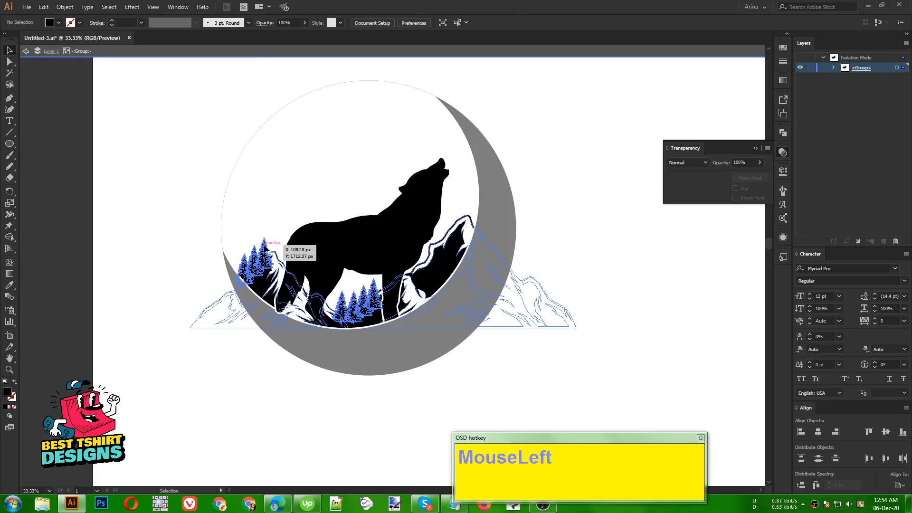
pyautogui.click(265, 246)
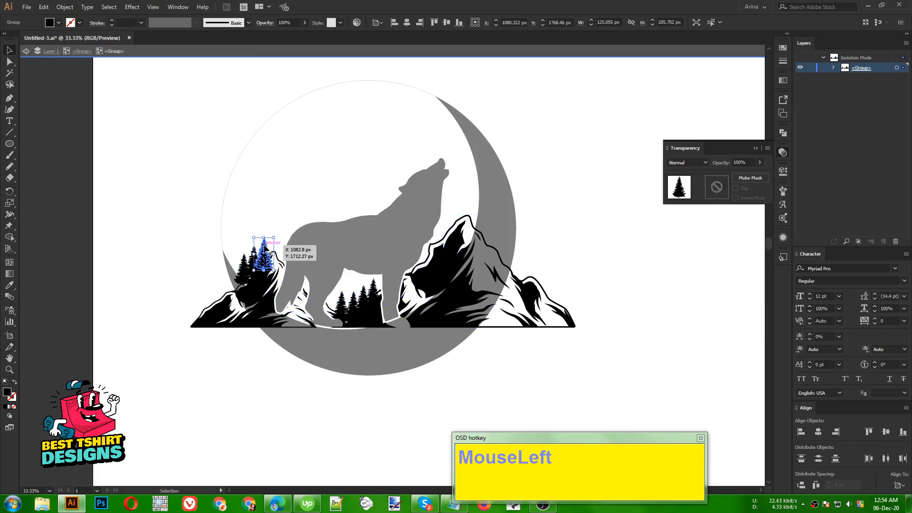
pyautogui.press('Delete')
pyautogui.doubleClick(161, 212)
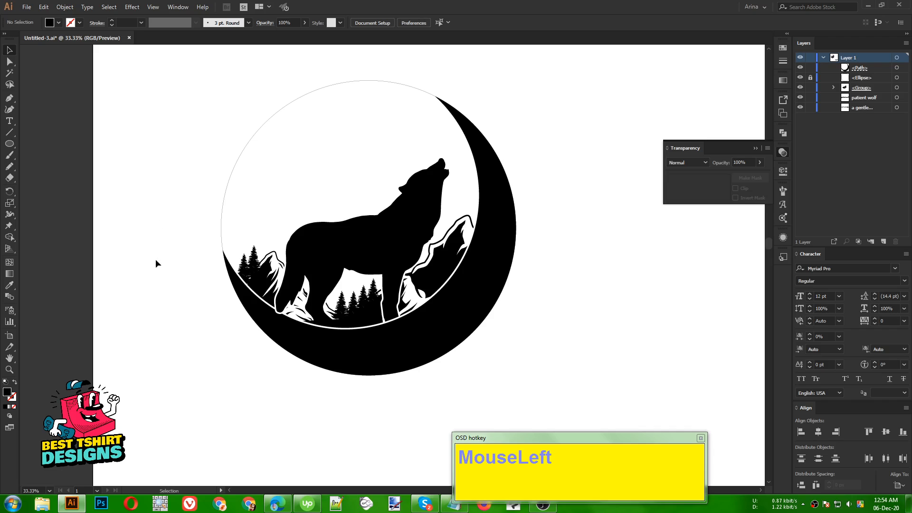
# Examine the overall balance of the wolf, pines and mountains inside the crescent moon
pyautogui.scroll(1, 472, 362)
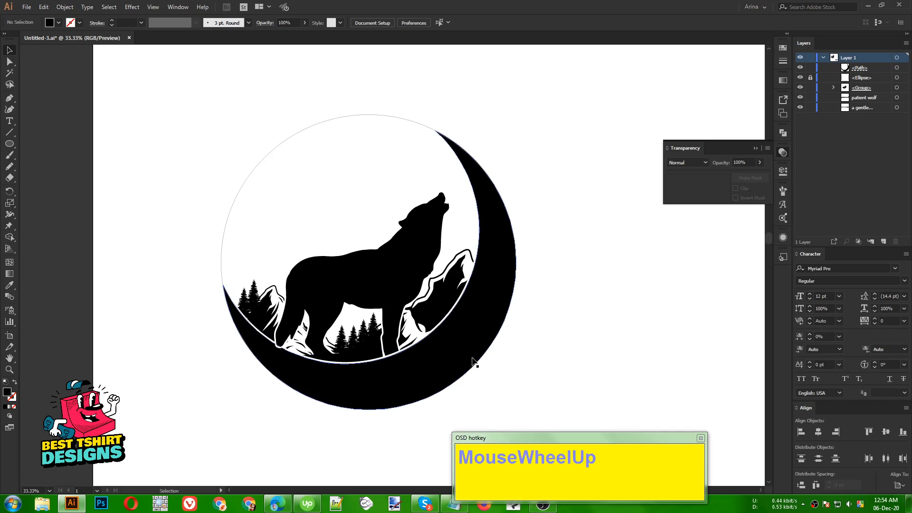
pyautogui.keyDown('alt'); pyautogui.scroll(-1, 327, 310); pyautogui.keyUp('alt')
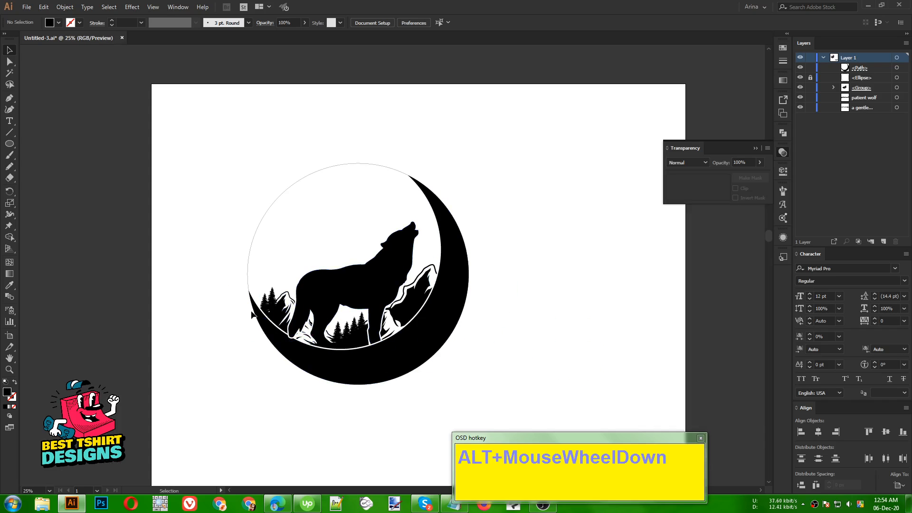
pyautogui.click(523, 339)
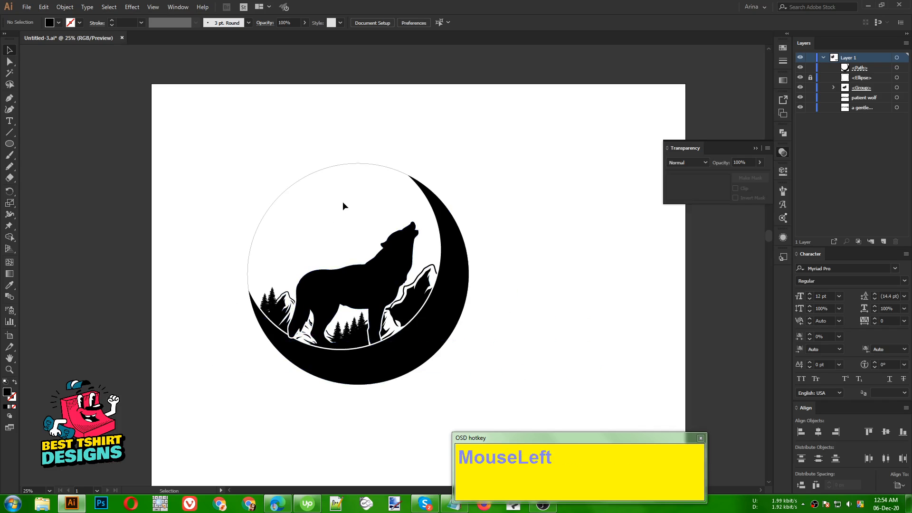
pyautogui.moveTo(343, 204); pyautogui.dragTo(258, 121)
pyautogui.scroll(-1, 343, 255)
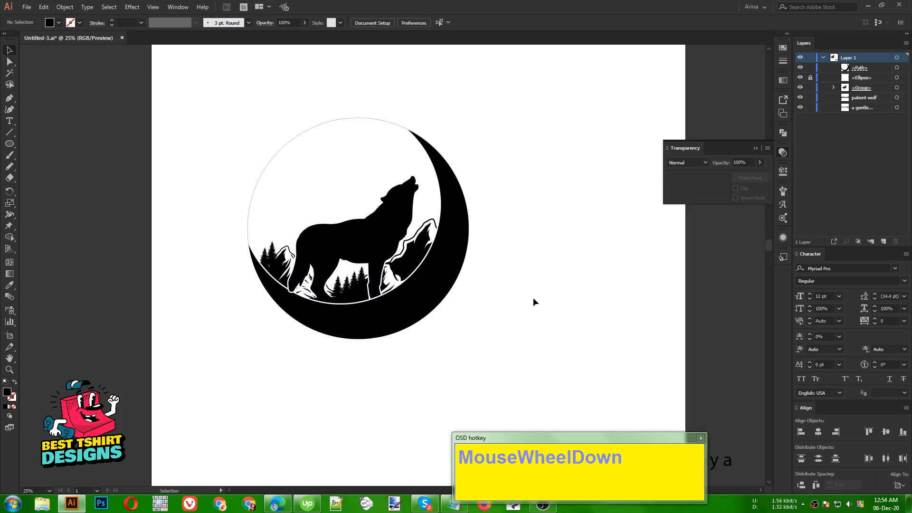
pyautogui.click(468, 283)
pyautogui.scroll(1, 351, 259)
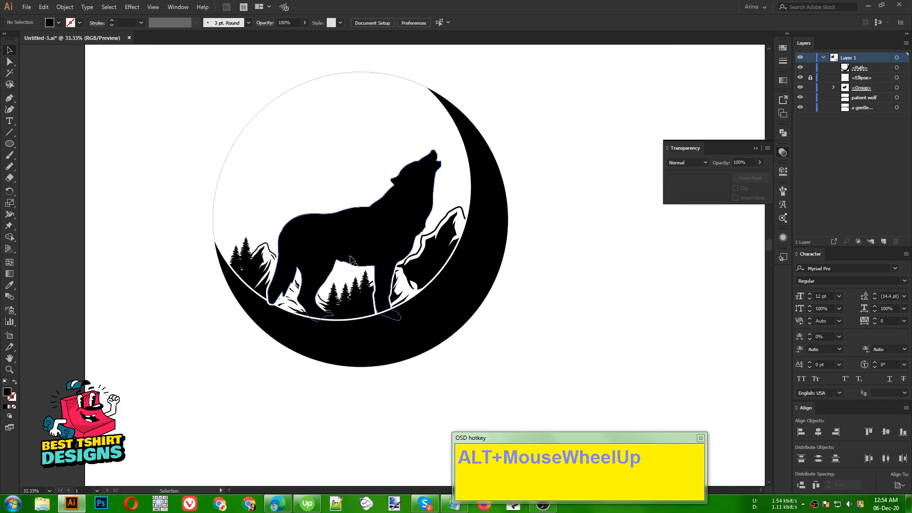
pyautogui.scroll(-1, 488, 292)
pyautogui.click(518, 292)
pyautogui.scroll(-1, 517, 291)
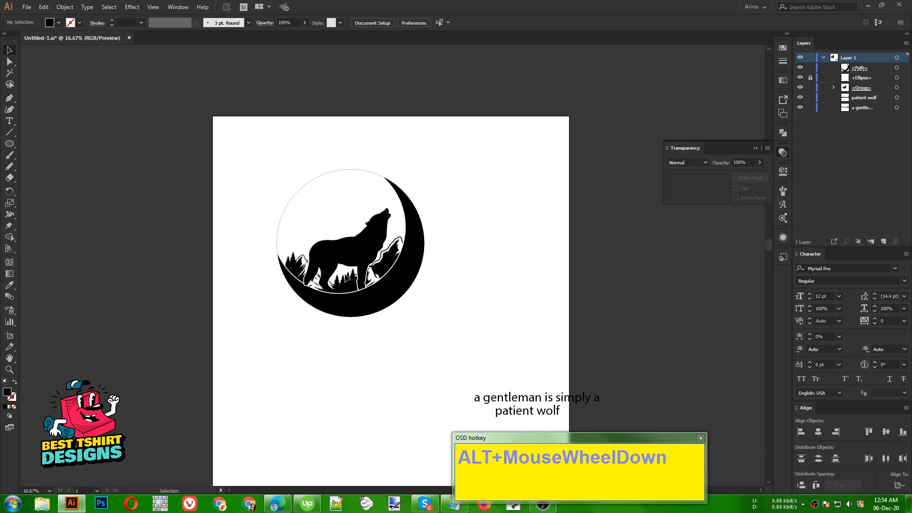
# Move both quote lines beneath the moon and separate "a gentleman is simply a" from "patient wolf" by raising it
pyautogui.click(487, 302)
pyautogui.moveTo(538, 413); pyautogui.dragTo(344, 378)
pyautogui.click(404, 323)
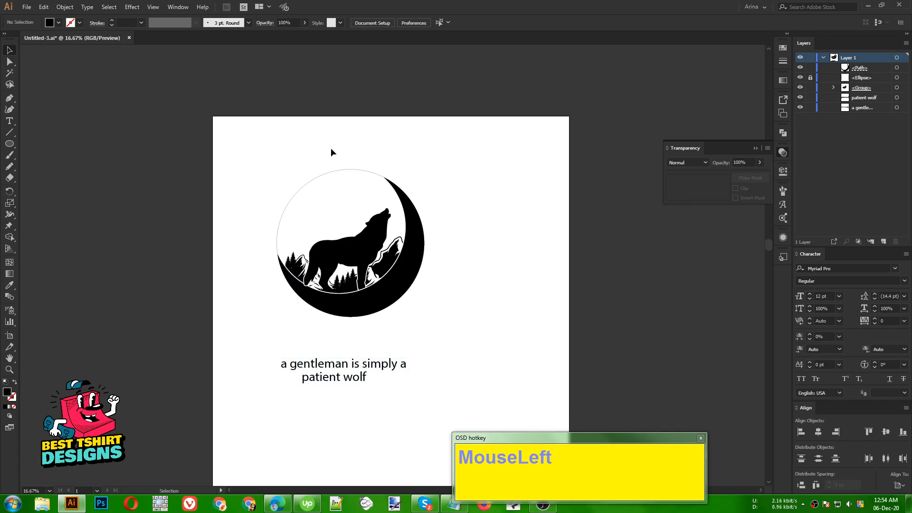
pyautogui.moveTo(370, 365); pyautogui.dragTo(401, 338)
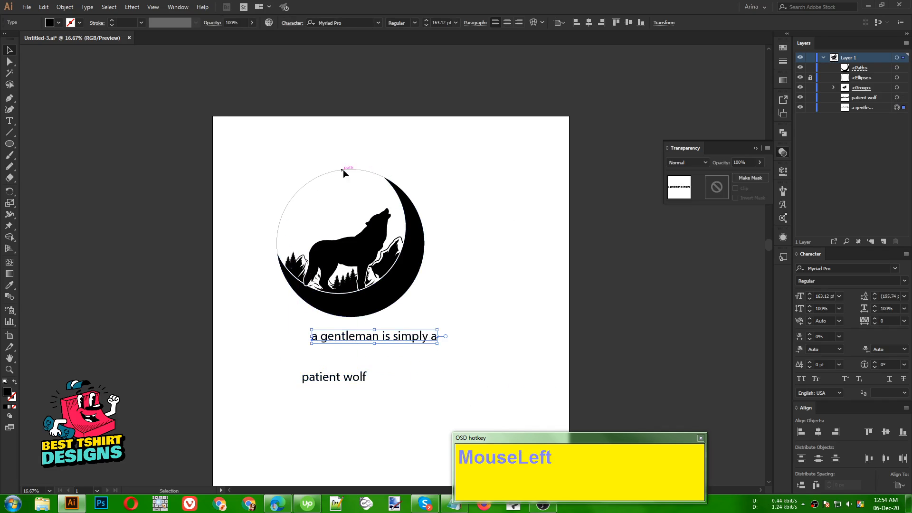
pyautogui.moveTo(278, 167); pyautogui.dragTo(316, 202)
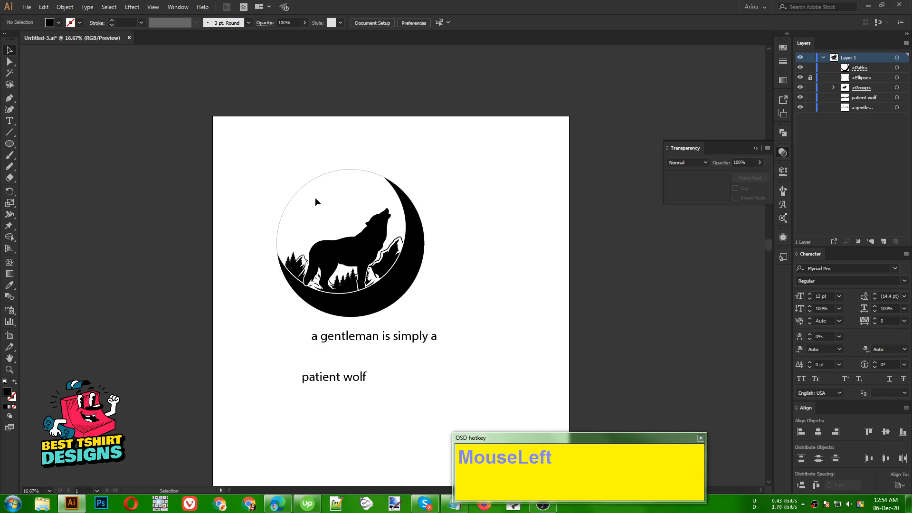
# Set the line "a gentleman is simply a" in the Norwester font with All Caps
pyautogui.click(413, 341)
pyautogui.rightClick(413, 339)
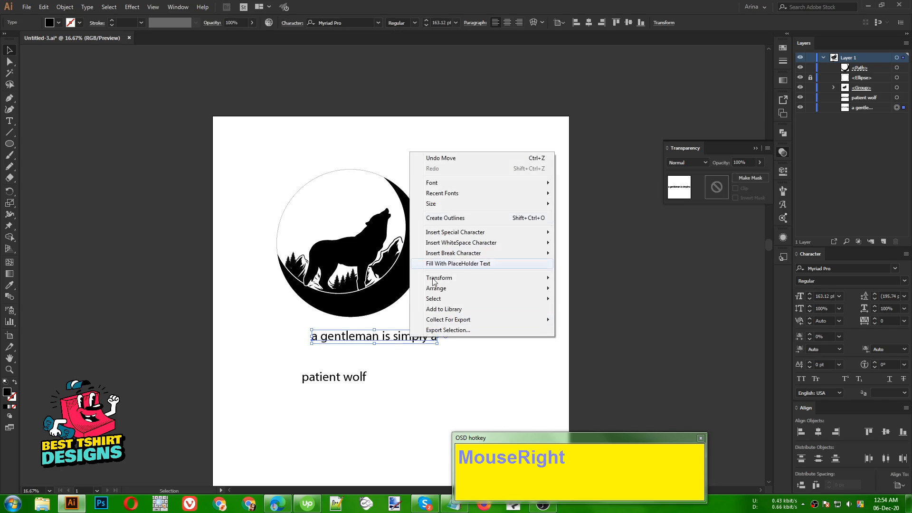
pyautogui.moveTo(460, 194)
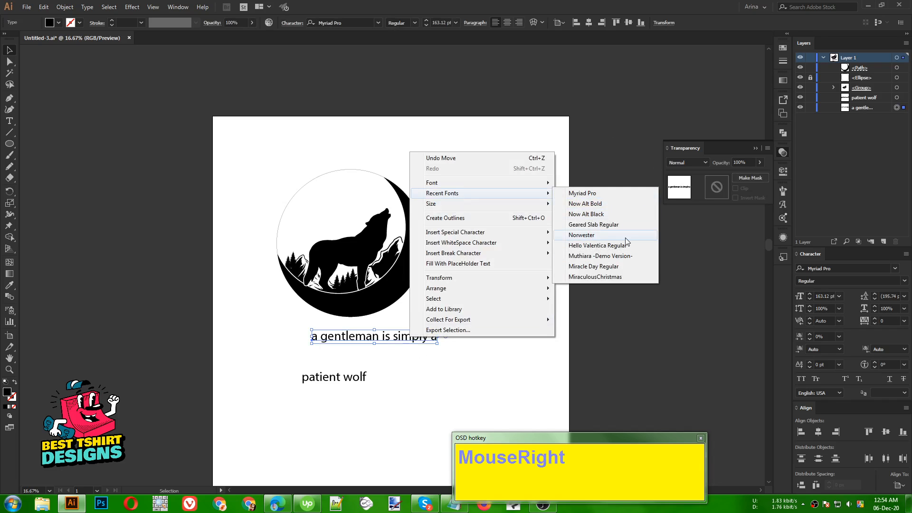
pyautogui.click(585, 237)
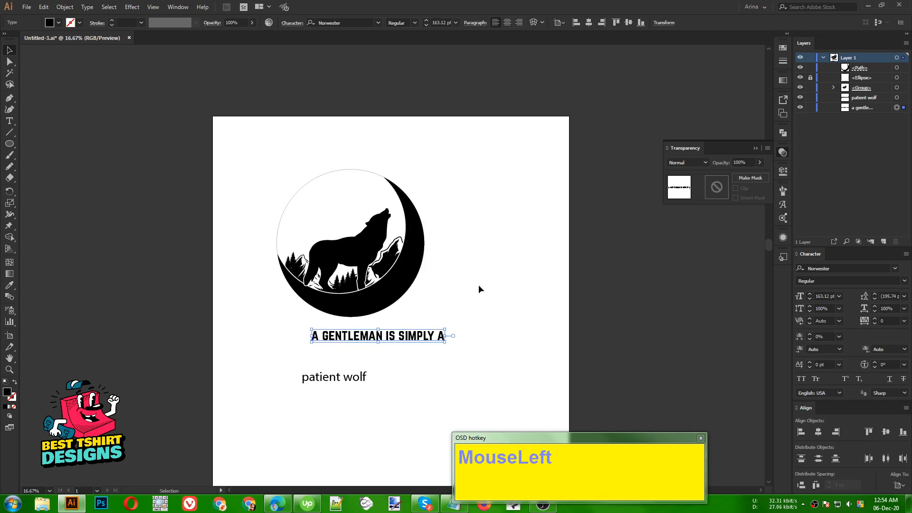
pyautogui.click(801, 379)
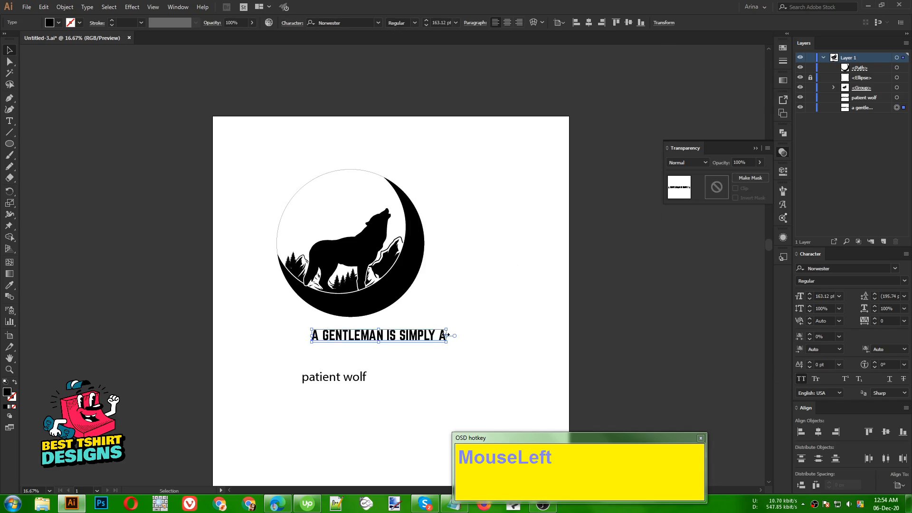
# Cut the line "a gentleman is simply a", then unlock and select the thin circle around the moon
pyautogui.keyDown('alt'); pyautogui.scroll(1, 391, 340); pyautogui.keyUp('alt')
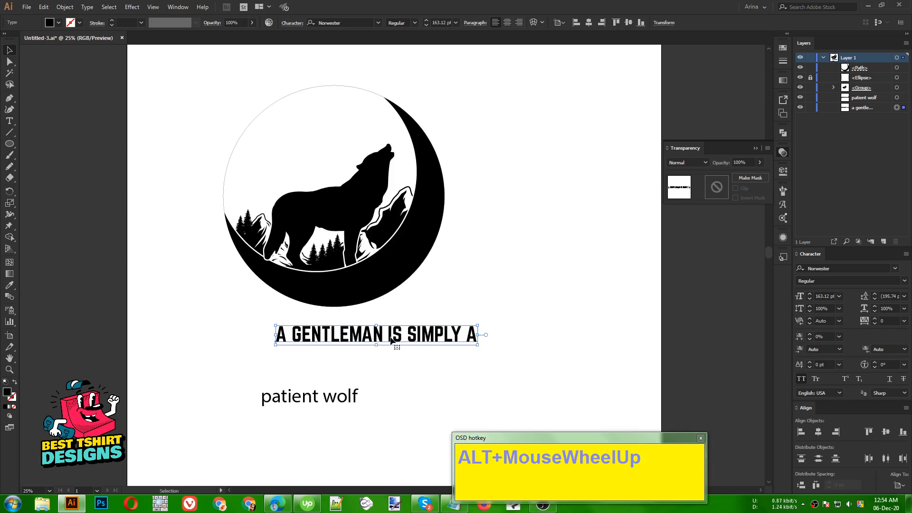
pyautogui.scroll(1, 420, 343)
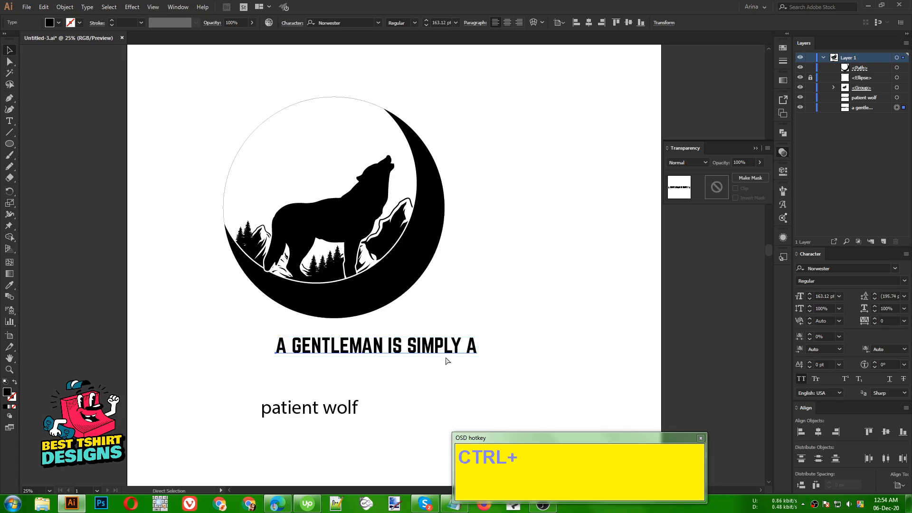
pyautogui.hotkey('ctrl', 'x')
pyautogui.moveTo(238, 89)
pyautogui.mouseDown()
pyautogui.moveTo(292, 162)
pyautogui.moveTo(241, 94)
pyautogui.mouseUp()
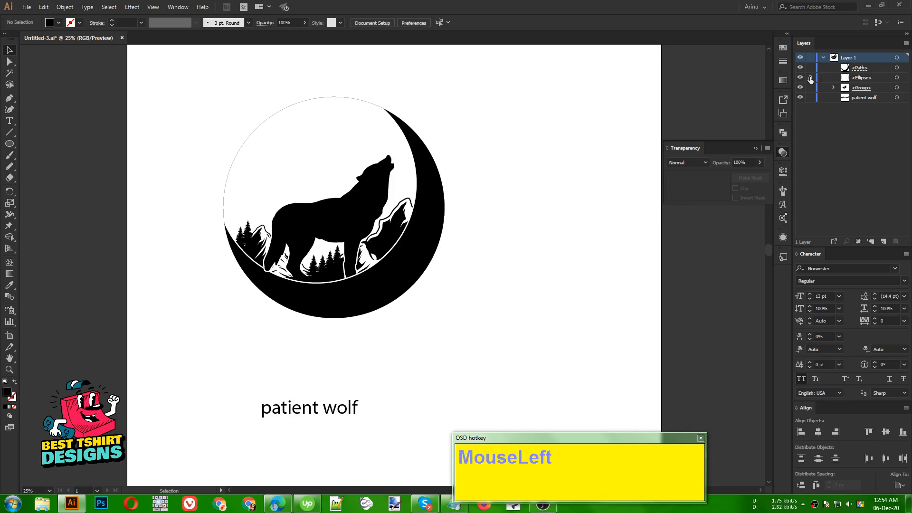
pyautogui.moveTo(288, 138); pyautogui.dragTo(298, 141)
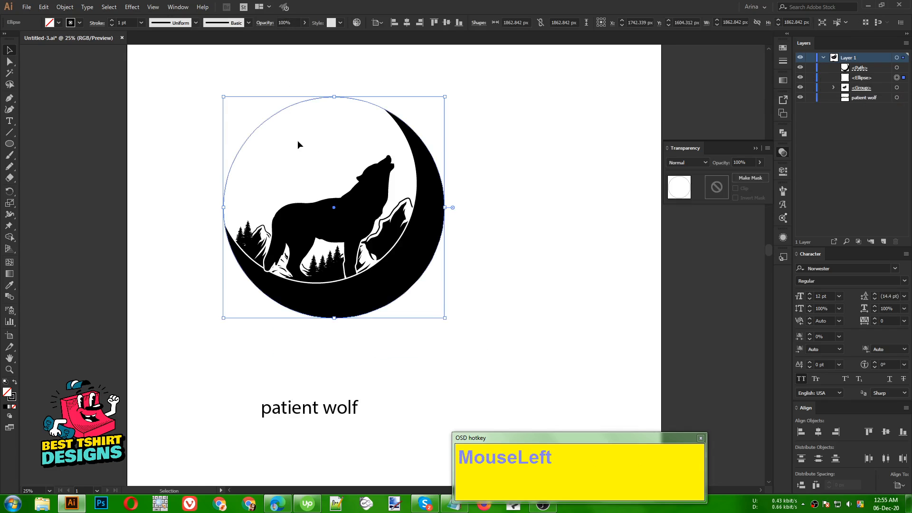
# Turn the circle into a type path starting at its left anchor and paste the cut quote line onto it
pyautogui.moveTo(10, 120); pyautogui.dragTo(43, 144)
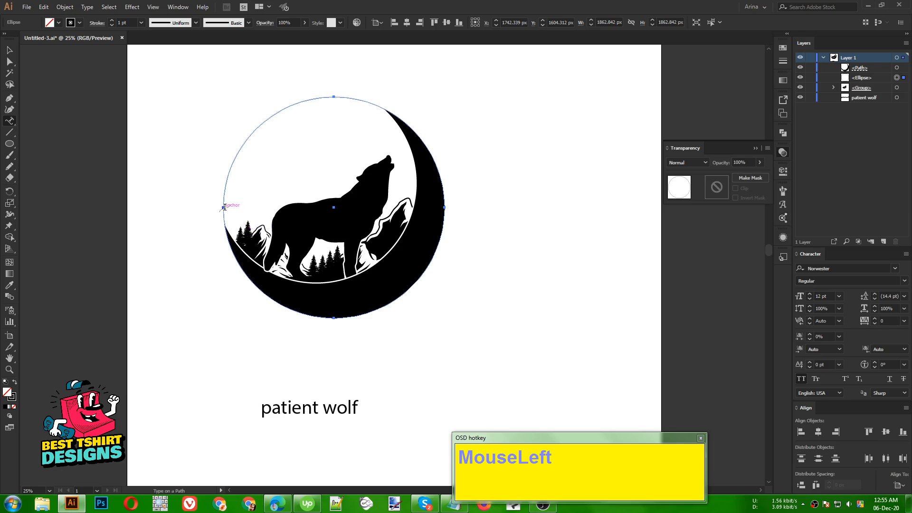
pyautogui.click(224, 207)
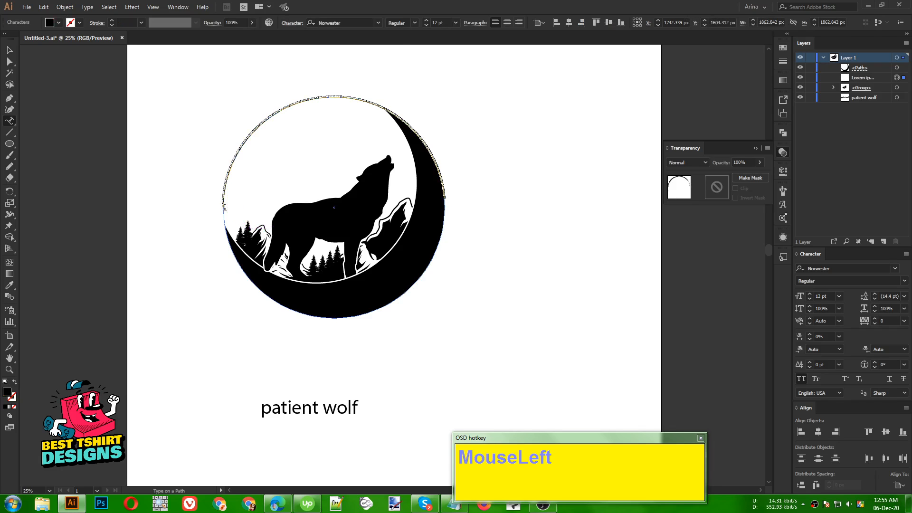
pyautogui.hotkey('ctrl', 'v')
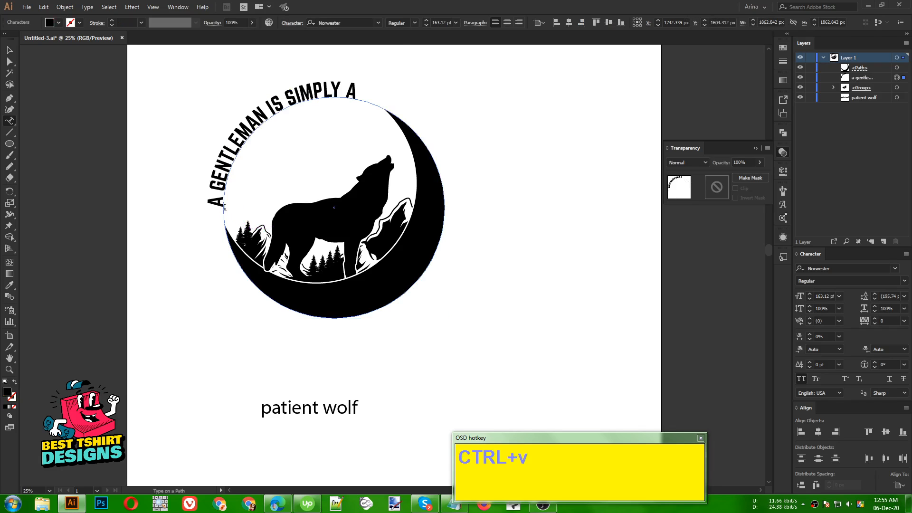
pyautogui.click(10, 48)
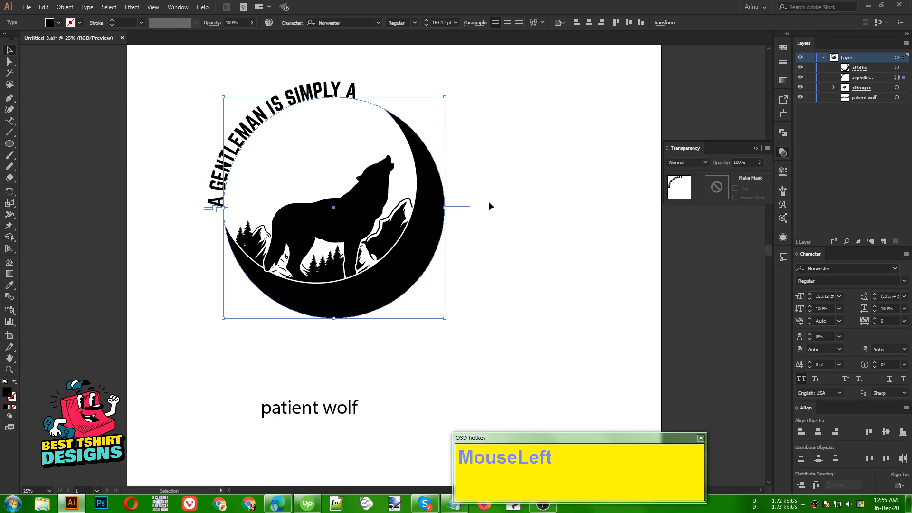
# Set the curved text's baseline shift to -70 pt
pyautogui.hotkey('shift', 'Down')
pyautogui.hotkey('shift', 'Down')
pyautogui.hotkey('shift', 'Down')
pyautogui.hotkey('shift', 'Down')
pyautogui.hotkey('shift', 'Down')
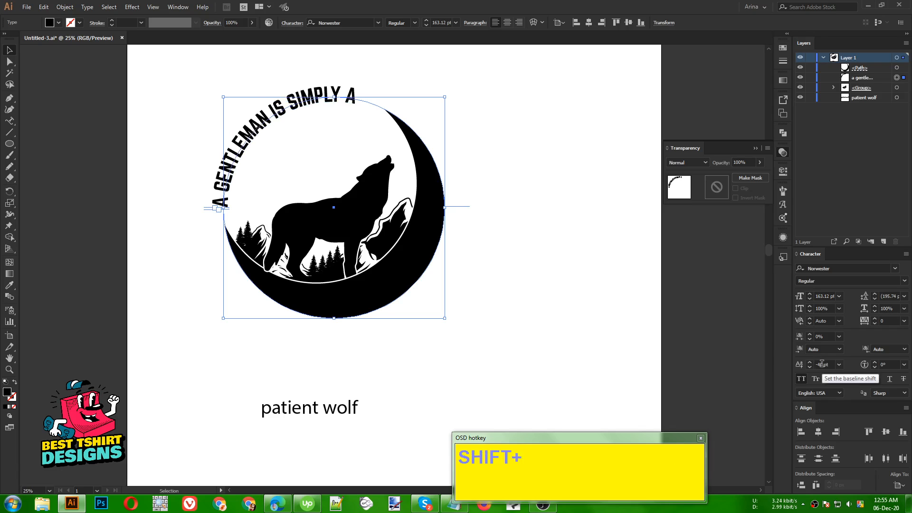
pyautogui.hotkey('shift', 'Down')
pyautogui.hotkey('shift', 'Down')
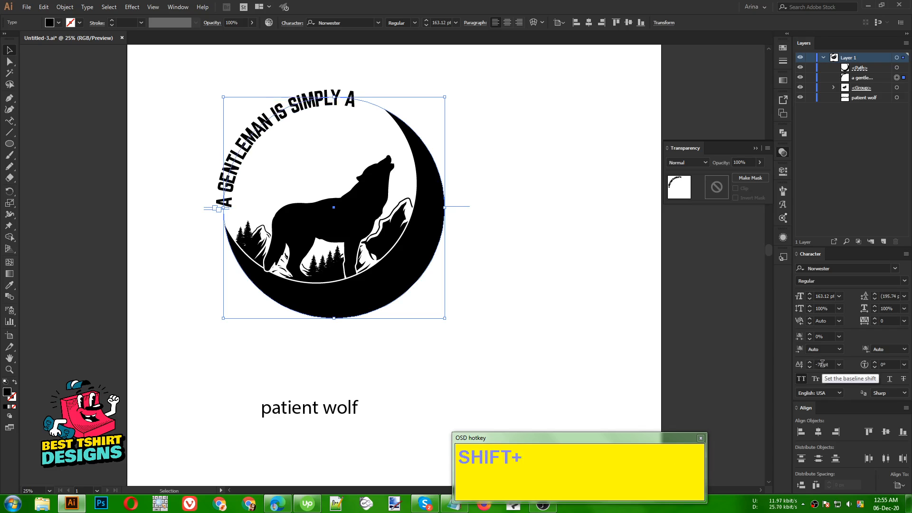
# Set the curved text's tracking to 50
pyautogui.hotkey('shift', 'Up')
pyautogui.hotkey('shift', 'Up')
pyautogui.hotkey('shift', 'Up')
pyautogui.hotkey('shift', 'Up')
pyautogui.hotkey('shift', 'Up')
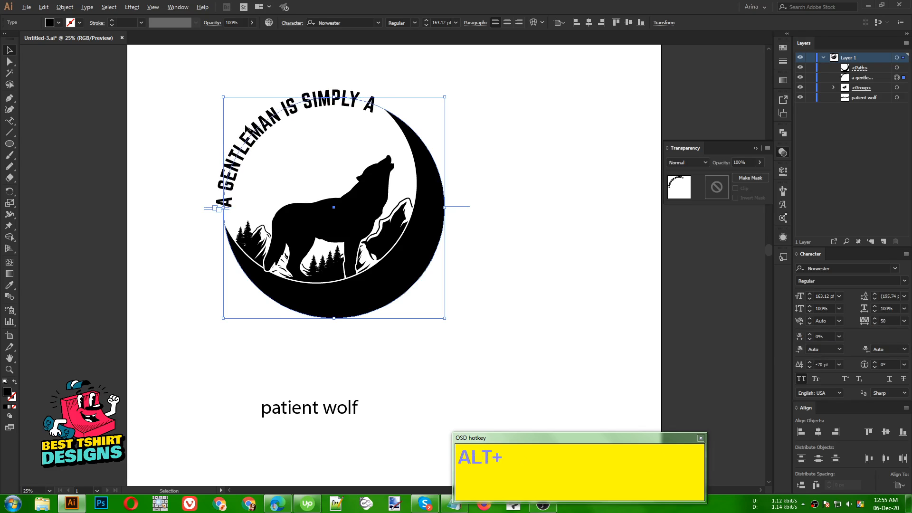
# Pull the type path's end bracket down to the moon's lower left edge and shift the start bracket slightly lower
pyautogui.keyDown('alt'); pyautogui.scroll(1, 509, 247); pyautogui.keyUp('alt')
pyautogui.moveTo(534, 232); pyautogui.dragTo(536, 229)
pyautogui.hotkey('ctrl', 'z')
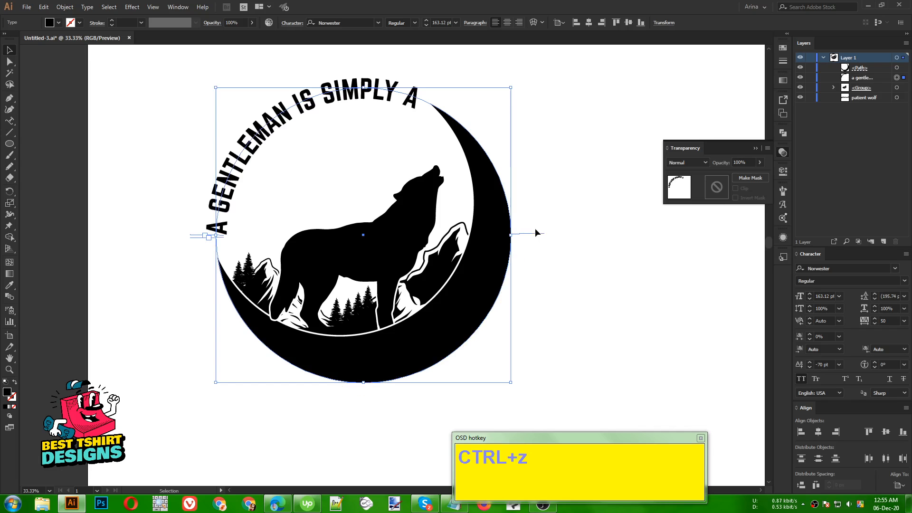
pyautogui.moveTo(193, 240); pyautogui.dragTo(216, 329)
pyautogui.press('Down')
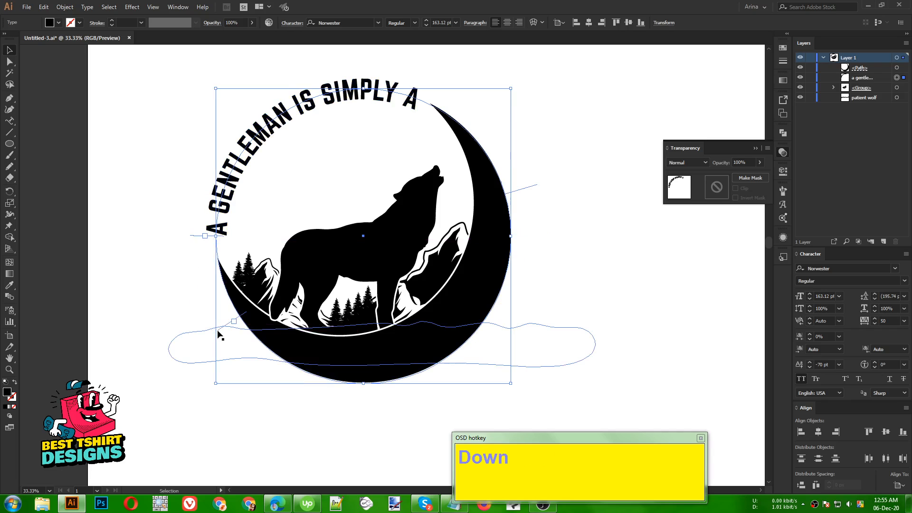
pyautogui.press('Up')
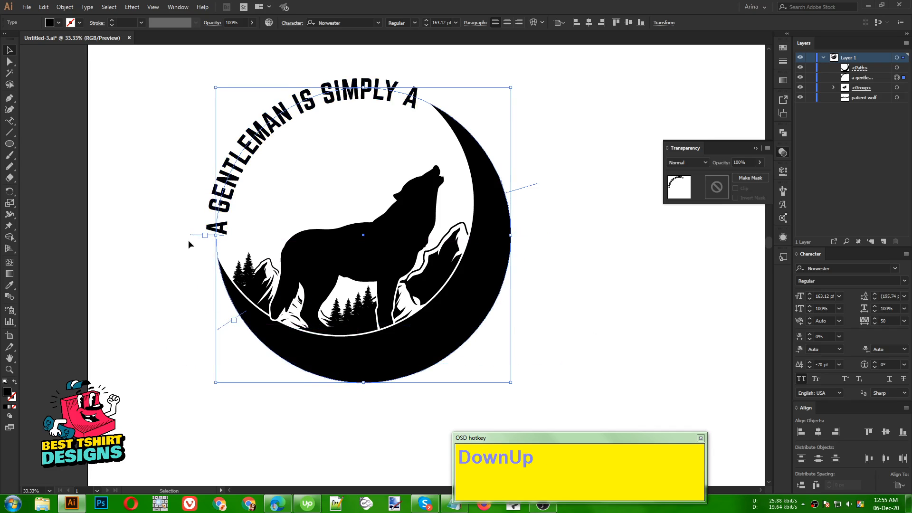
pyautogui.moveTo(193, 237); pyautogui.dragTo(194, 239)
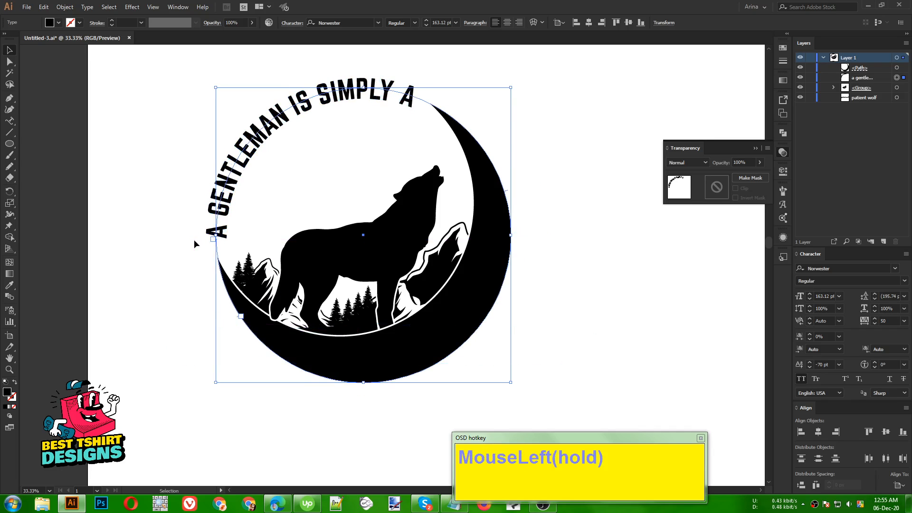
# Set the curved text's baseline shift to -80 pt
pyautogui.click(277, 206)
pyautogui.keyDown('alt'); pyautogui.scroll(-1, 271, 203); pyautogui.keyUp('alt')
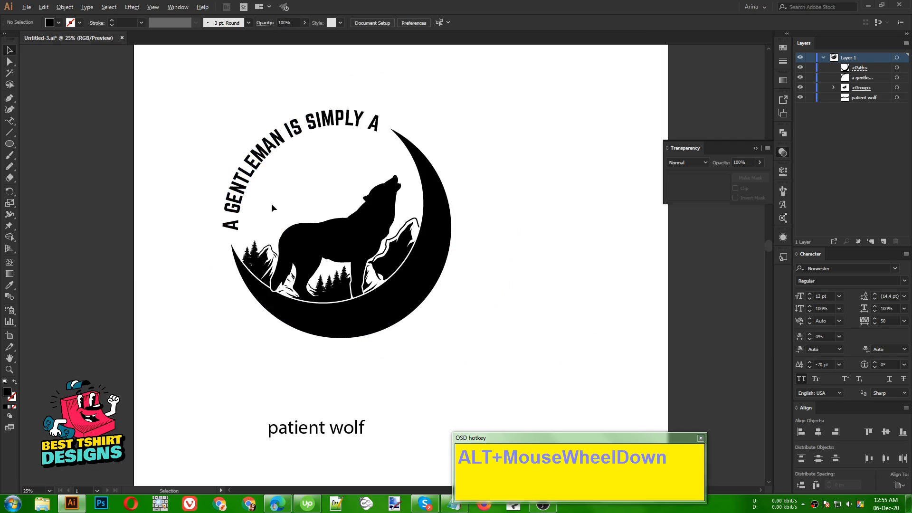
pyautogui.click(547, 196)
pyautogui.click(280, 142)
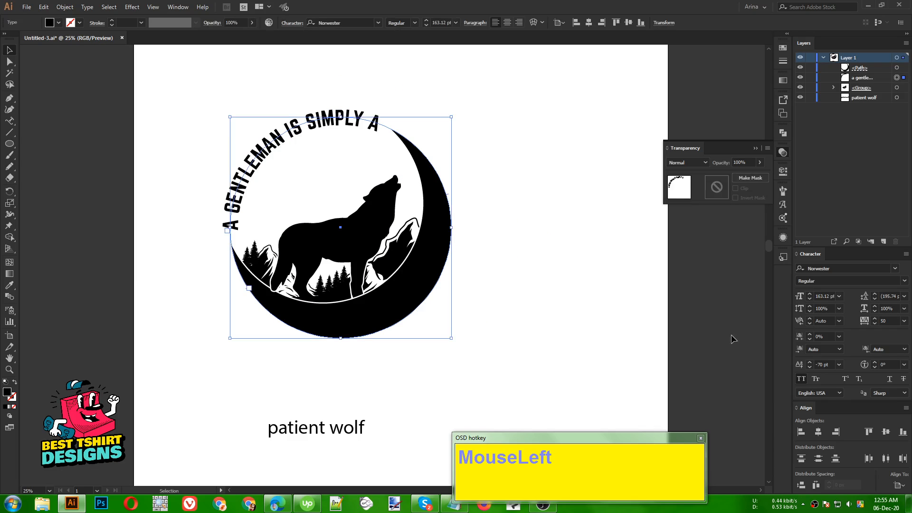
pyautogui.hotkey('shift', 'Down')
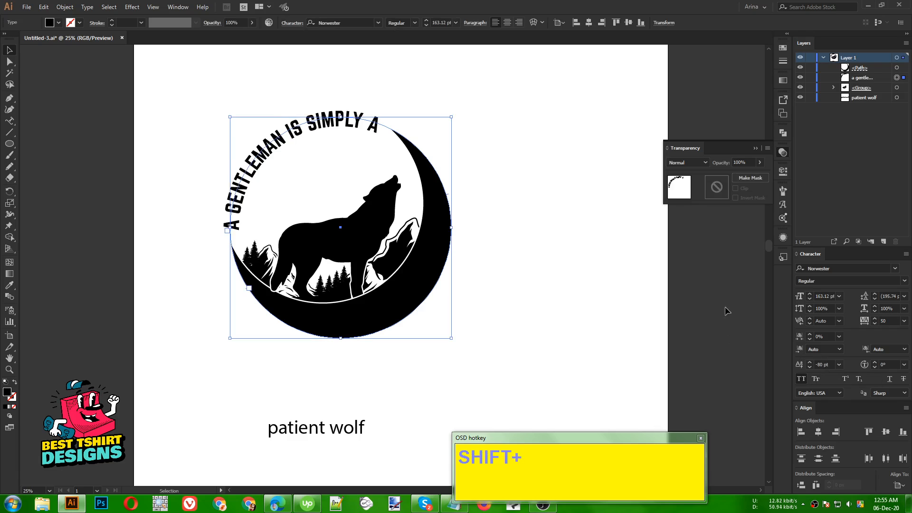
pyautogui.click(582, 251)
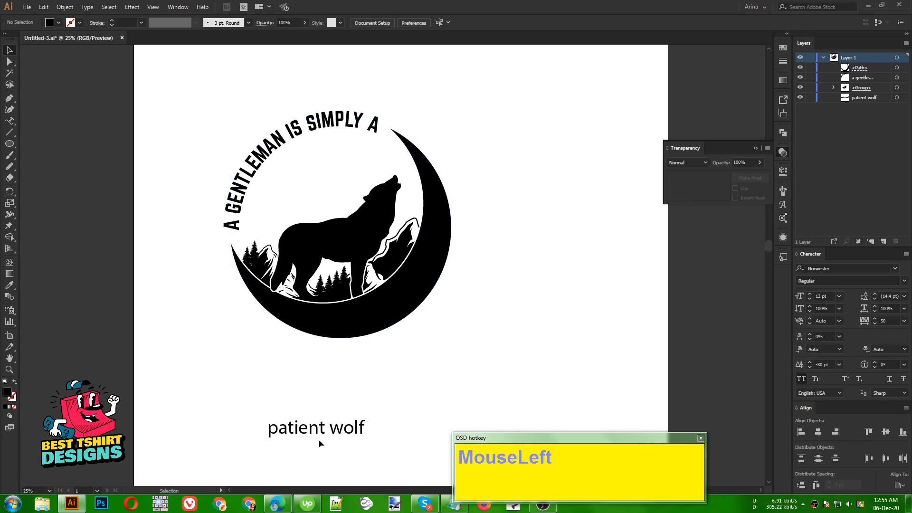
# Move the "patient wolf" text closer beneath the moon and try the Another Danger Slanted - Demo font on it
pyautogui.moveTo(319, 439); pyautogui.dragTo(360, 392)
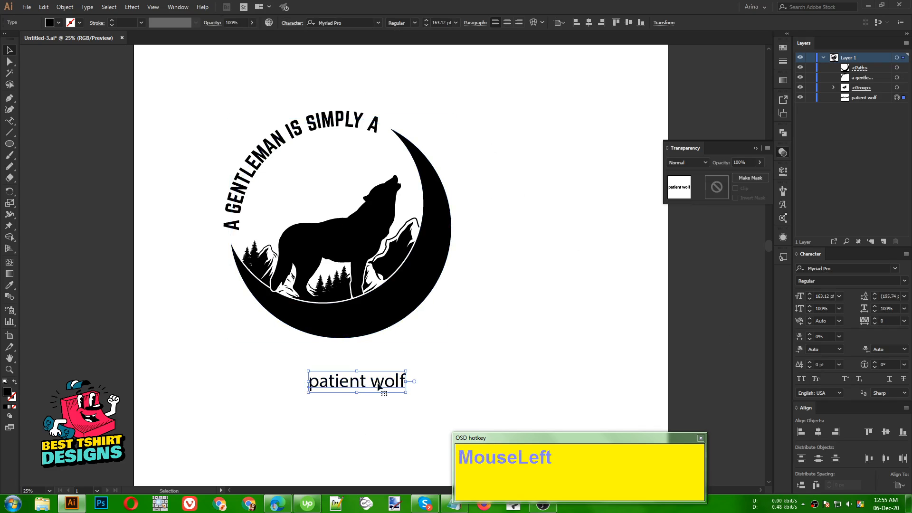
pyautogui.click(353, 24)
pyautogui.write('a')
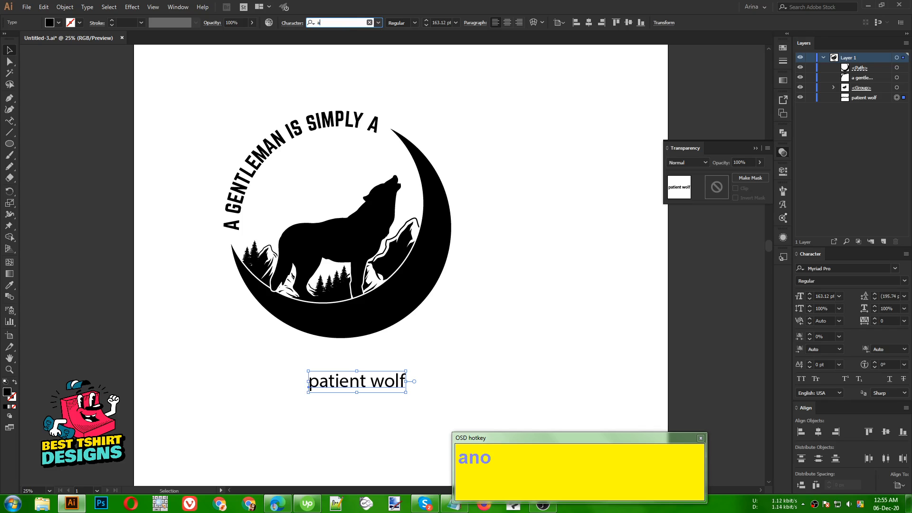
pyautogui.write('no')
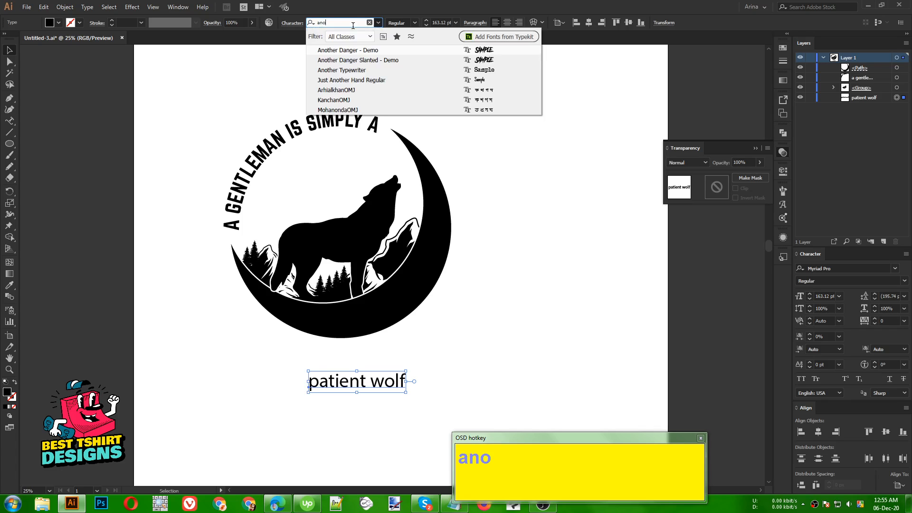
pyautogui.click(365, 64)
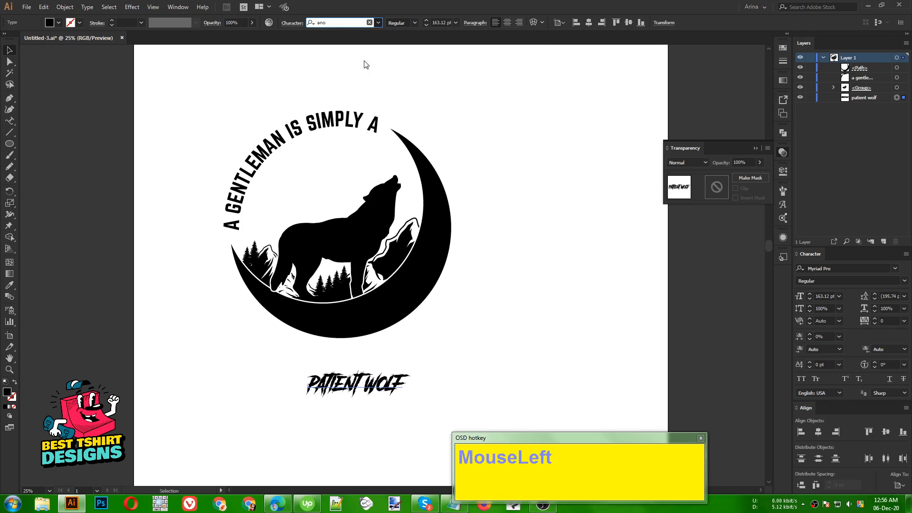
# Enlarge the "patient wolf" text to about 404 pt and place it just over the moon's lower edge
pyautogui.moveTo(418, 383); pyautogui.dragTo(605, 388)
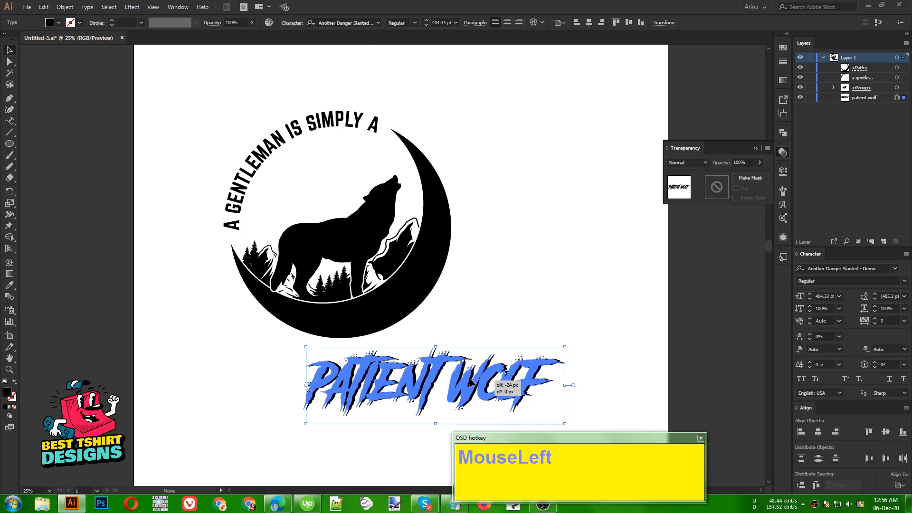
pyautogui.moveTo(513, 403); pyautogui.dragTo(410, 371)
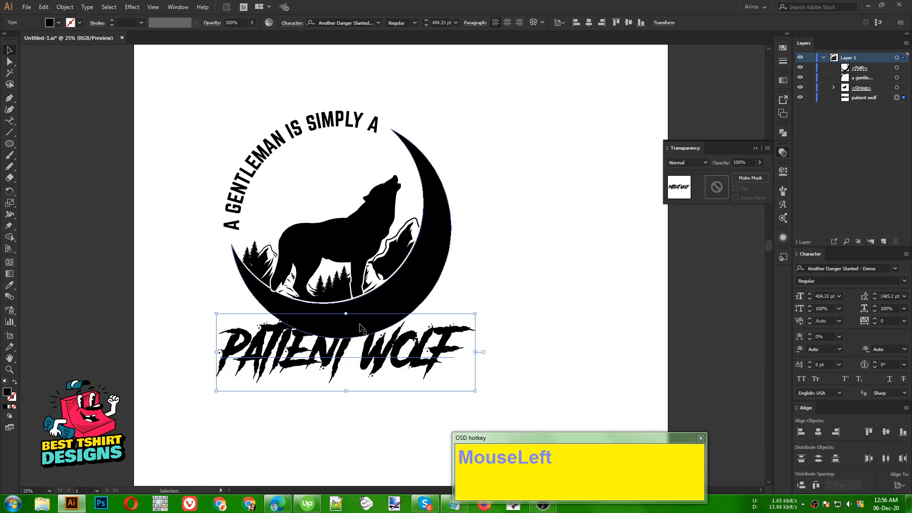
pyautogui.moveTo(426, 331); pyautogui.dragTo(426, 341)
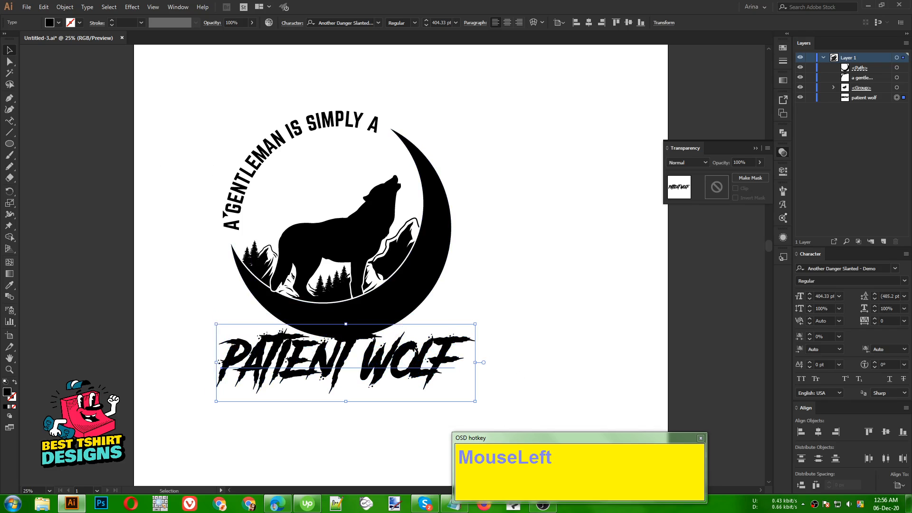
# Change "patient wolf" to the Geared Slab Regular font in all caps and scale it to about 295 pt beneath the moon
pyautogui.rightClick(396, 365)
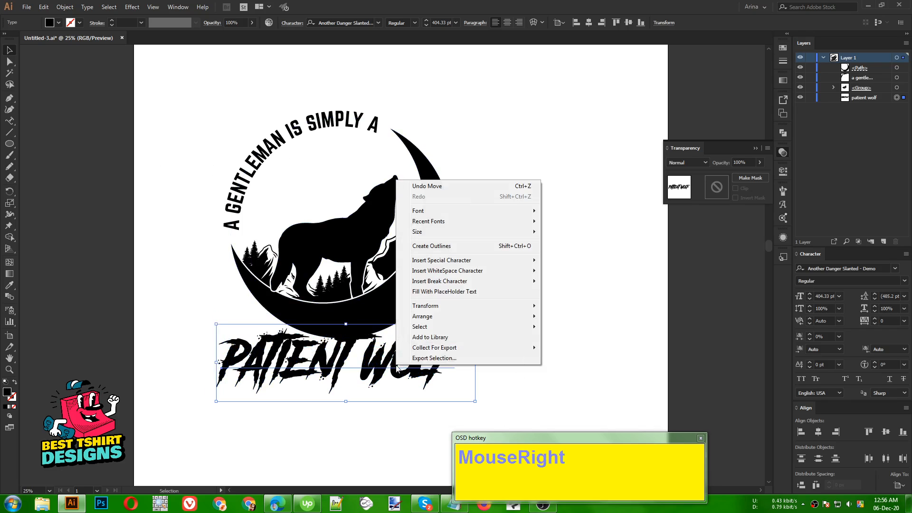
pyautogui.moveTo(449, 221)
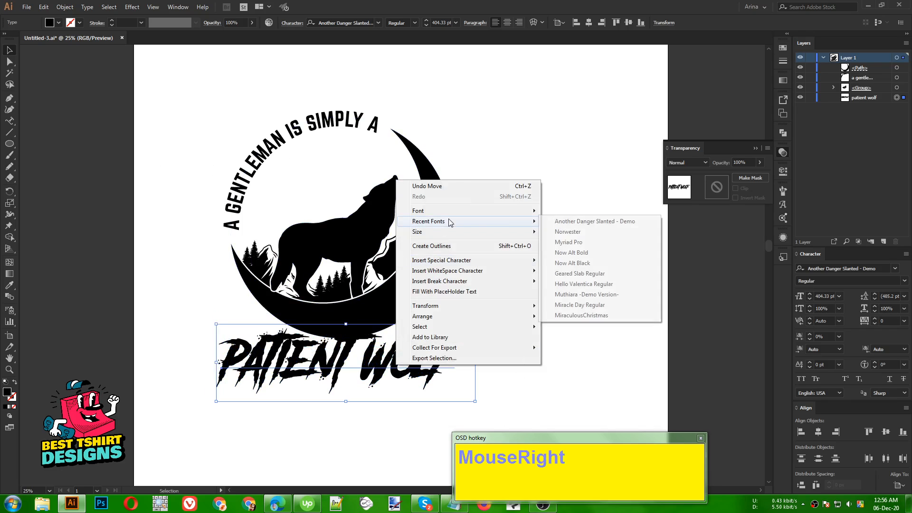
pyautogui.click(576, 275)
pyautogui.moveTo(406, 352); pyautogui.dragTo(381, 376)
pyautogui.click(801, 378)
pyautogui.moveTo(469, 374); pyautogui.dragTo(436, 369)
pyautogui.click(562, 306)
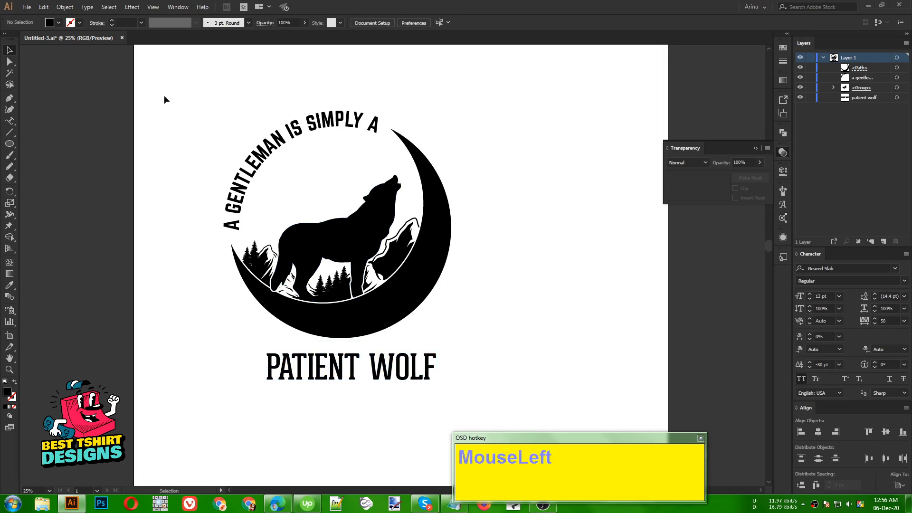
# Group the moon artwork with the curved text, and align PATIENT WOLF horizontally centred with that group over the moon's lower edge
pyautogui.moveTo(165, 97); pyautogui.dragTo(498, 331)
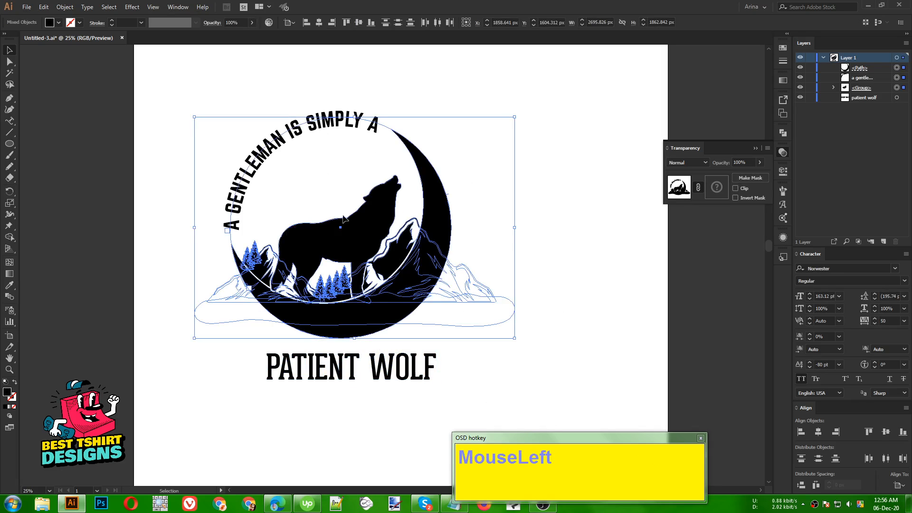
pyautogui.hotkey('ctrl', 'g')
pyautogui.moveTo(387, 373); pyautogui.dragTo(381, 348)
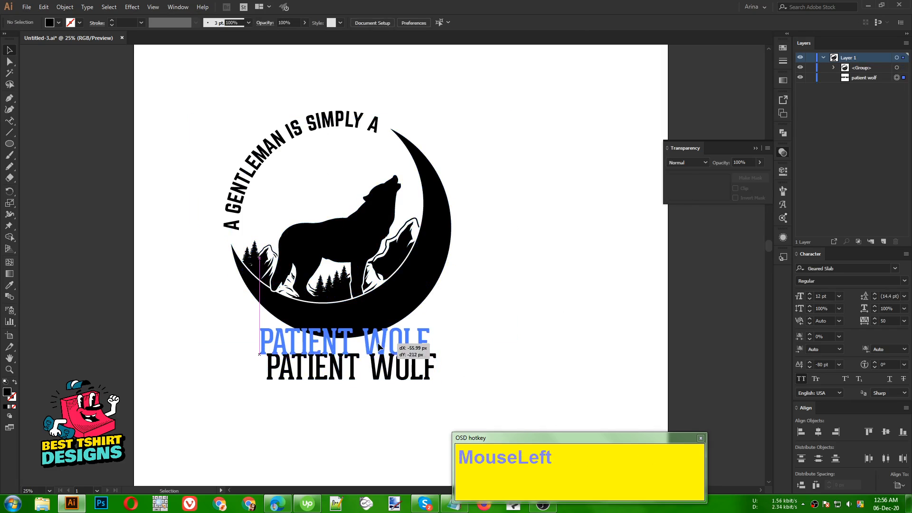
pyautogui.moveTo(400, 408); pyautogui.dragTo(329, 126)
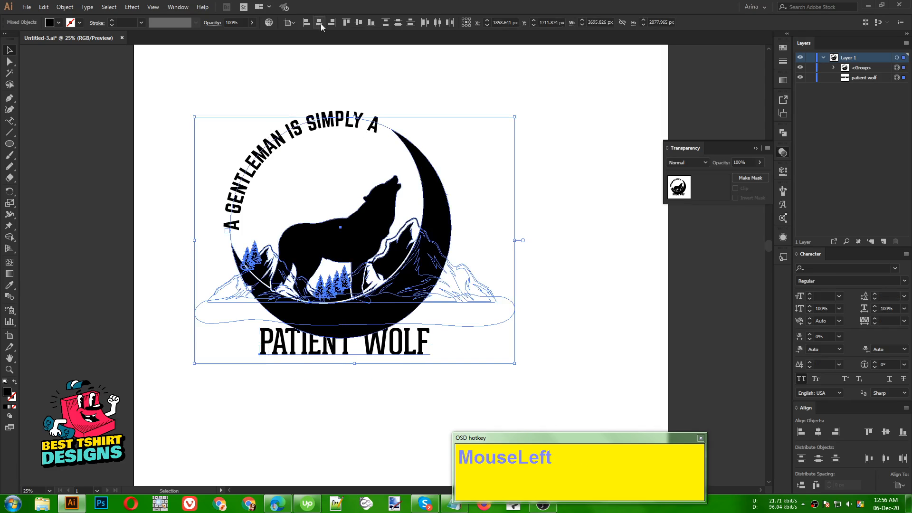
pyautogui.click(293, 23)
pyautogui.click(320, 22)
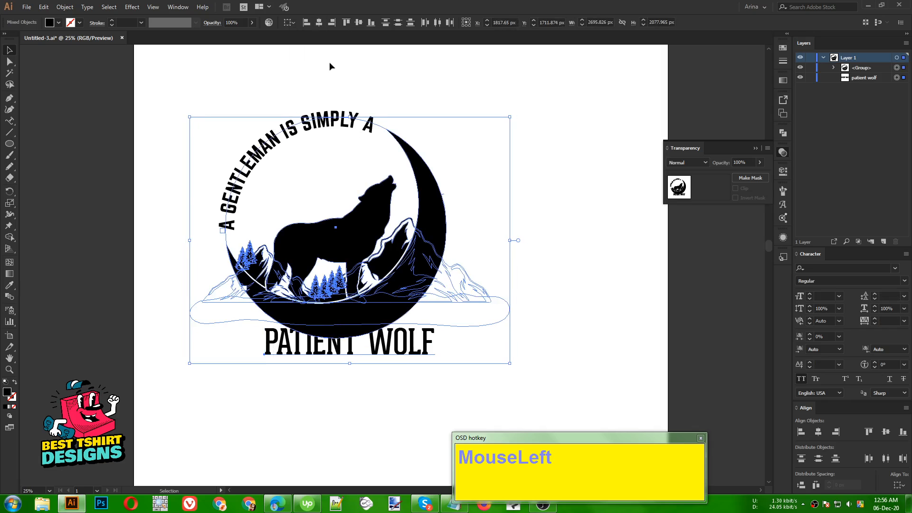
pyautogui.click(409, 99)
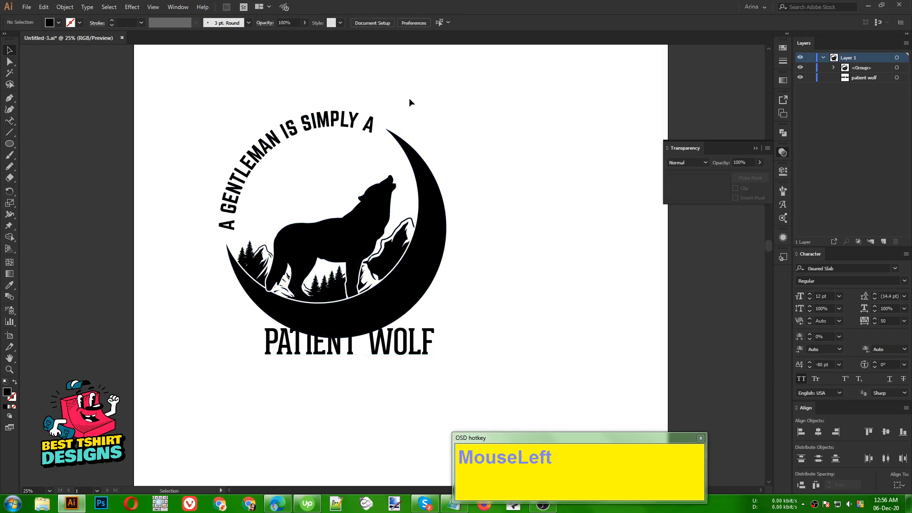
# Nudge PATIENT WOLF left to about X 1699 px so it sits centred under the moon
pyautogui.click(393, 349)
pyautogui.press('Left')
pyautogui.press('Left')
pyautogui.press('Left')
pyautogui.press('Left')
pyautogui.press('Left')
pyautogui.press('Left')
pyautogui.press('Left')
pyautogui.press('Left')
pyautogui.press('Left')
pyautogui.press('Left')
pyautogui.press('Left')
pyautogui.press('Left')
pyautogui.press('Left')
pyautogui.press('Left')
pyautogui.press('Left')
pyautogui.press('Left')
pyautogui.press('Left')
pyautogui.press('Left')
pyautogui.press('Left')
pyautogui.press('Left')
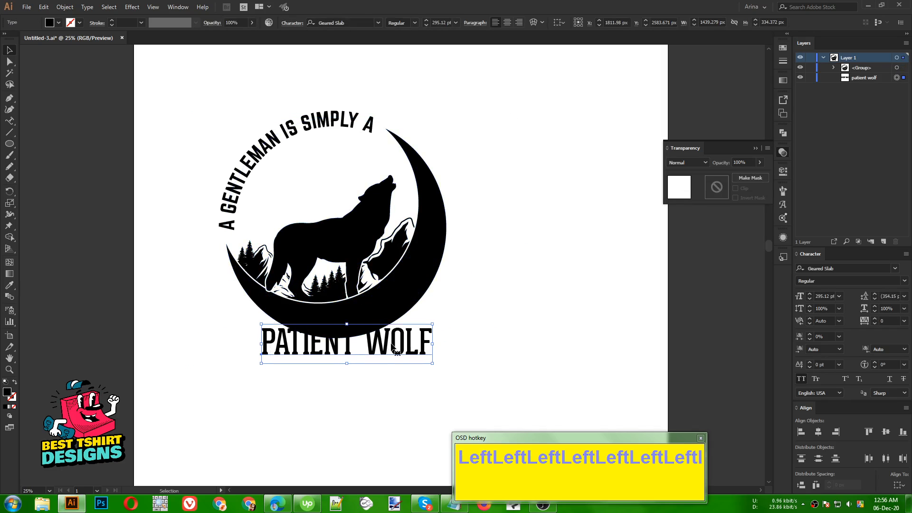
pyautogui.press('Left')
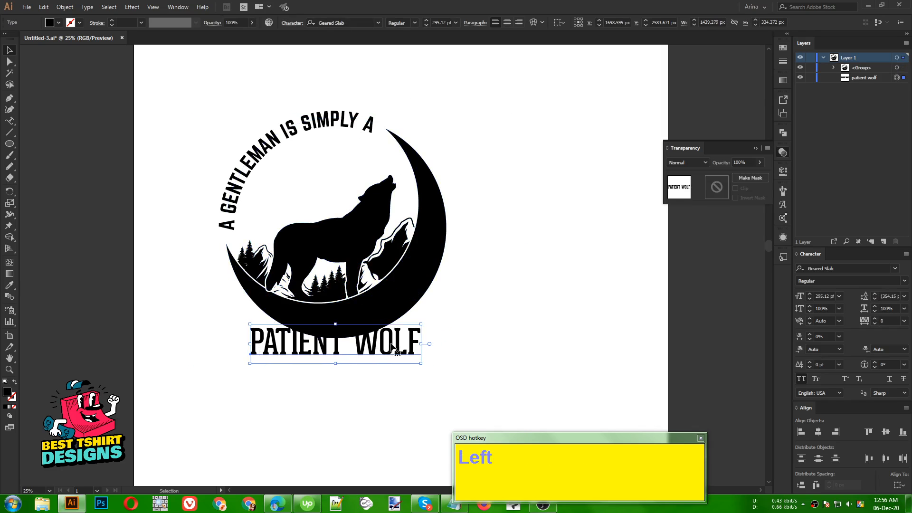
# Convert the PATIENT WOLF text to outlines
pyautogui.rightClick(393, 349)
pyautogui.click(456, 225)
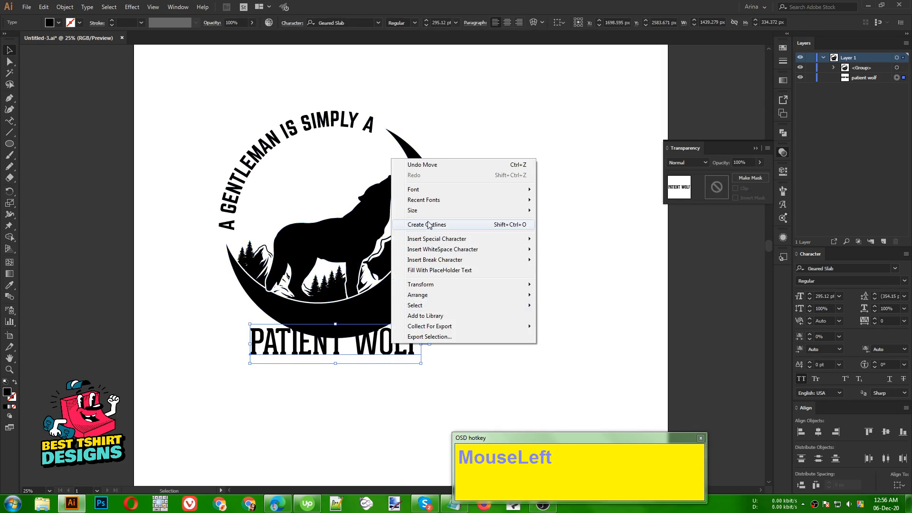
pyautogui.click(387, 378)
# Draw a rectangle about 1507 × 320 px enclosing the PATIENT WOLF lettering
pyautogui.keyDown('alt'); pyautogui.scroll(1, 350, 343); pyautogui.keyUp('alt')
pyautogui.scroll(2, 487, 334)
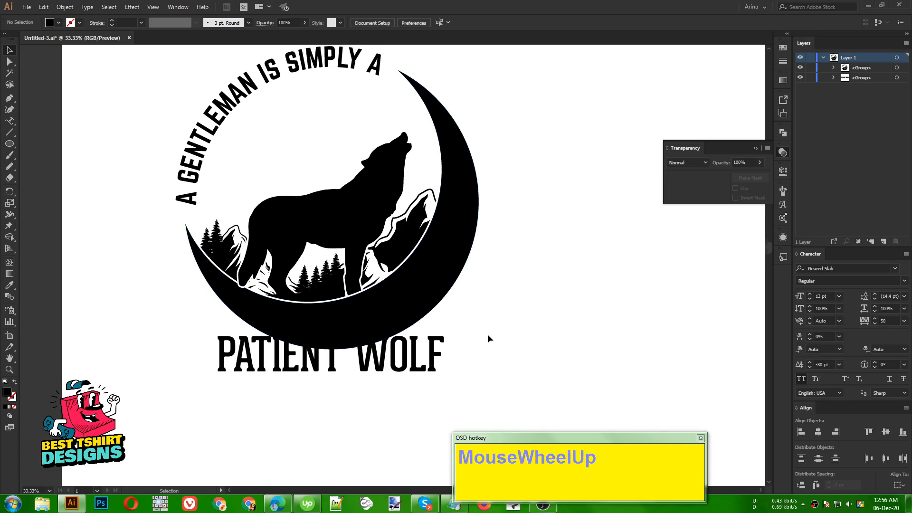
pyautogui.click(375, 429)
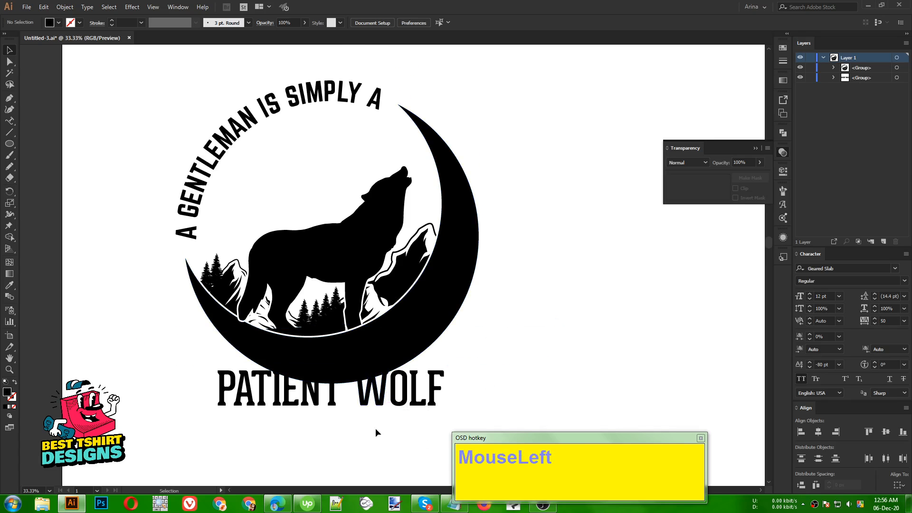
pyautogui.moveTo(9, 144); pyautogui.dragTo(39, 149)
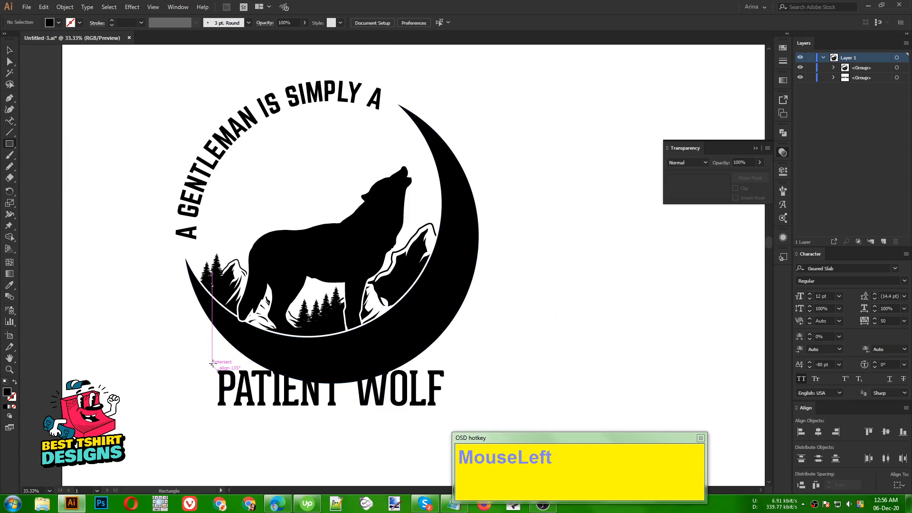
pyautogui.moveTo(212, 365)
pyautogui.mouseDown()
pyautogui.moveTo(335, 410)
pyautogui.moveTo(451, 415)
pyautogui.mouseUp()
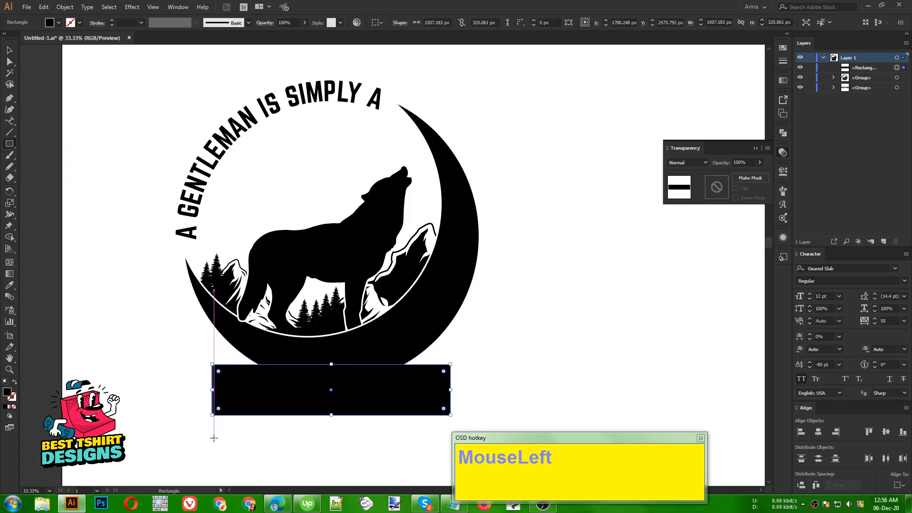
# Swap the rectangle's fill and stroke to leave a black outline, and thicken its stroke weight
pyautogui.hotkey('shift', 'x')
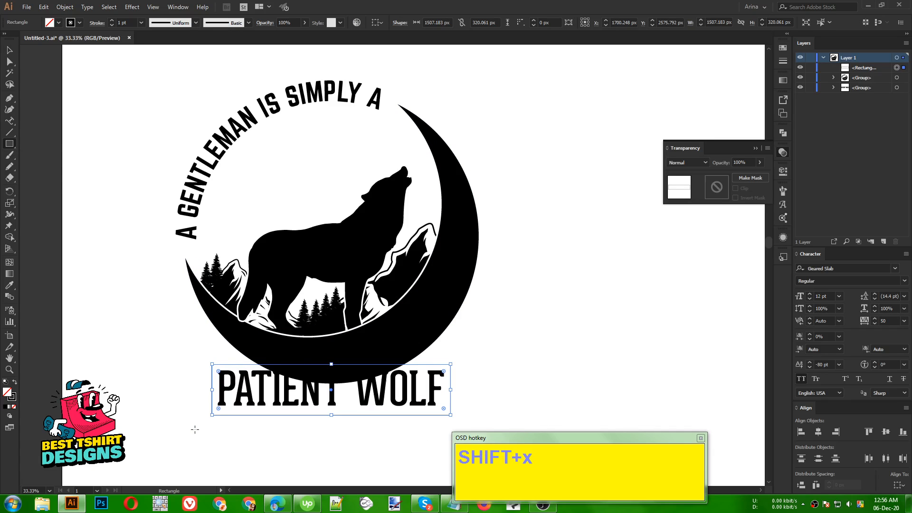
pyautogui.press('v')
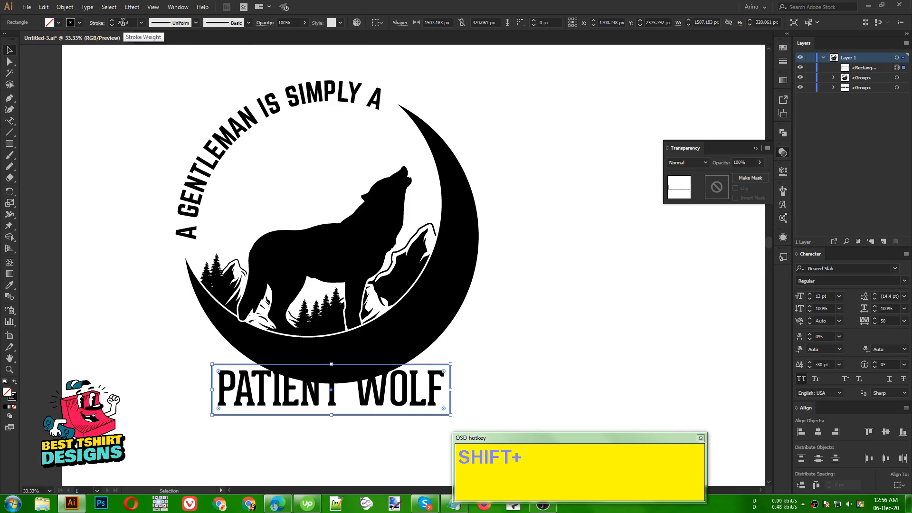
pyautogui.scroll(1, 123, 22)
# Align the rectangle and the PATIENT WOLF lettering by their horizontal and vertical centres
pyautogui.keyDown('shift'); pyautogui.click(217, 400); pyautogui.keyUp('shift')
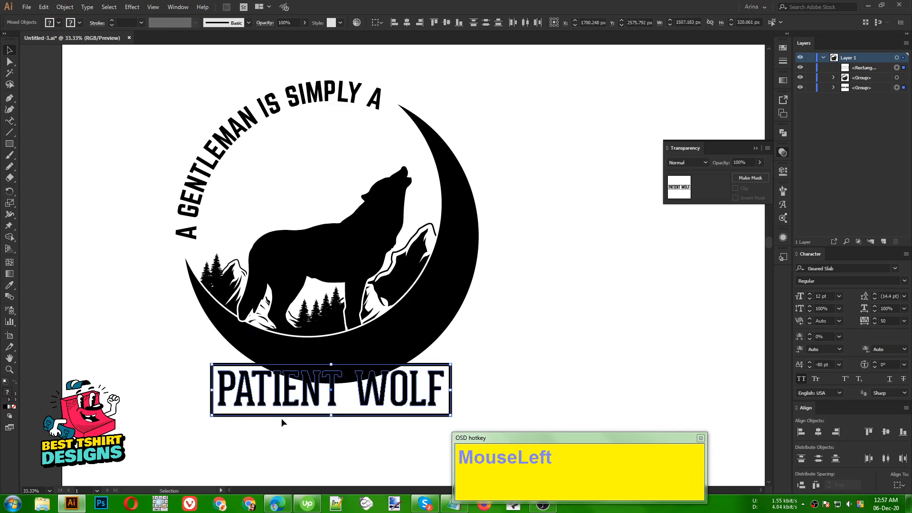
pyautogui.click(406, 27)
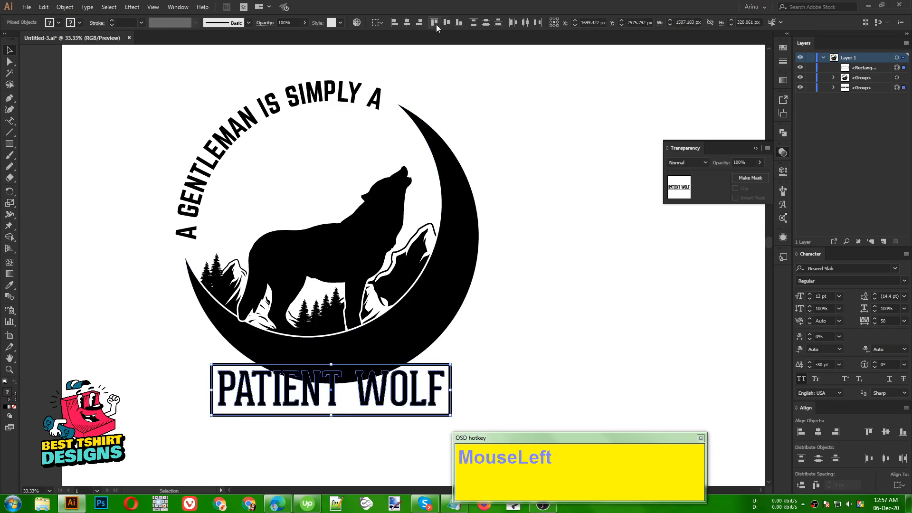
pyautogui.click(443, 23)
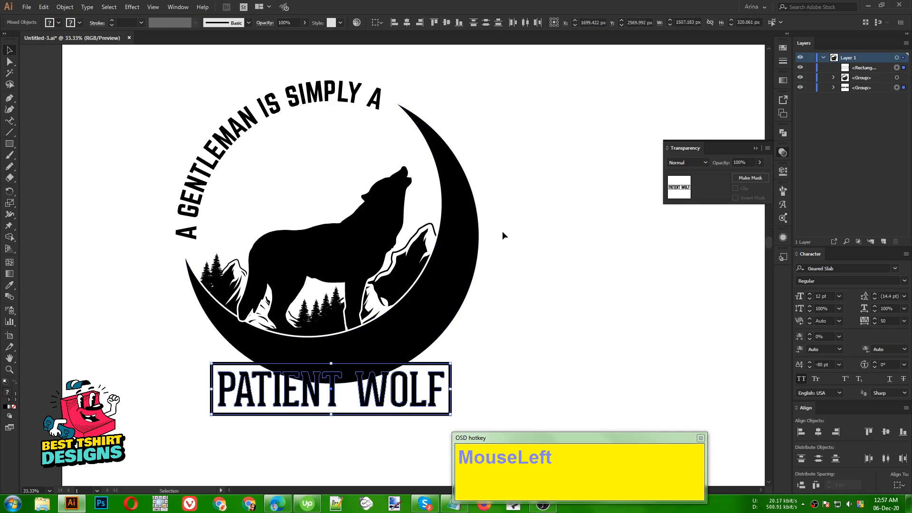
# Nudge the rectangle and lettering together about 17 px to the right under the moon
pyautogui.scroll(-1, 499, 233)
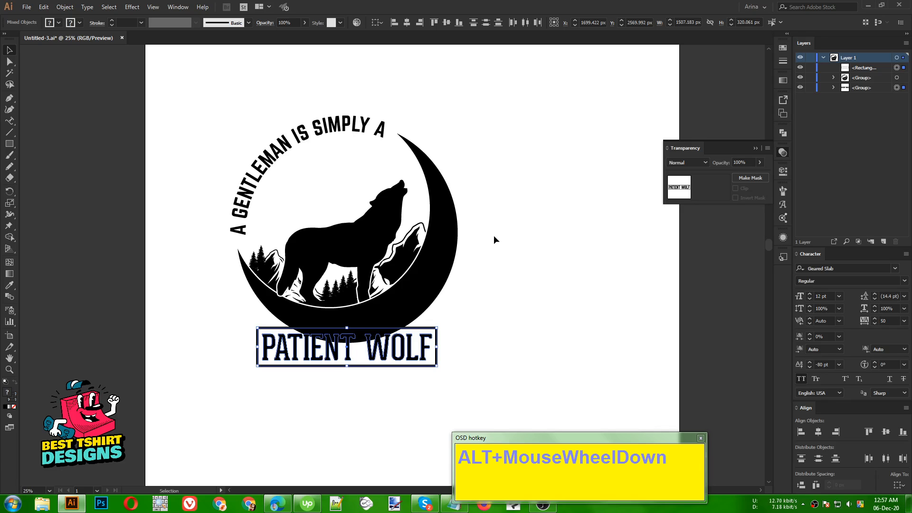
pyautogui.press('Right')
pyautogui.press('Right')
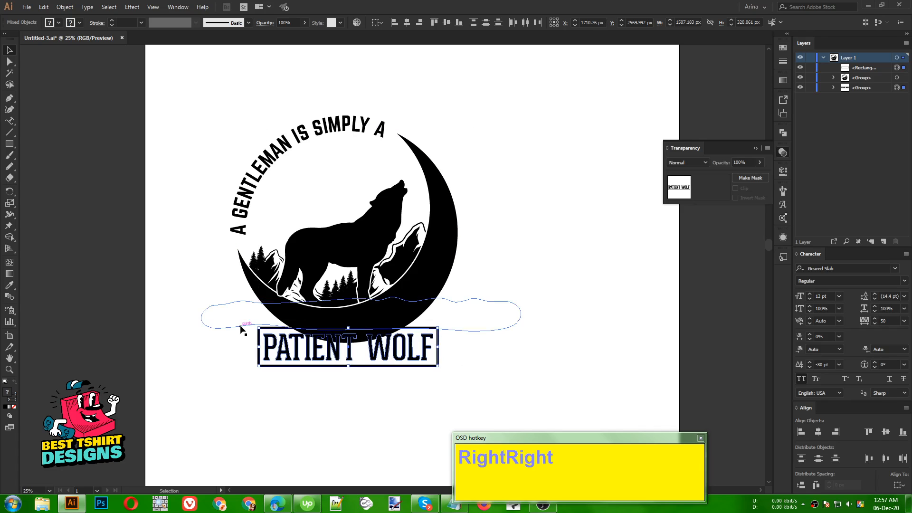
pyautogui.press('Right')
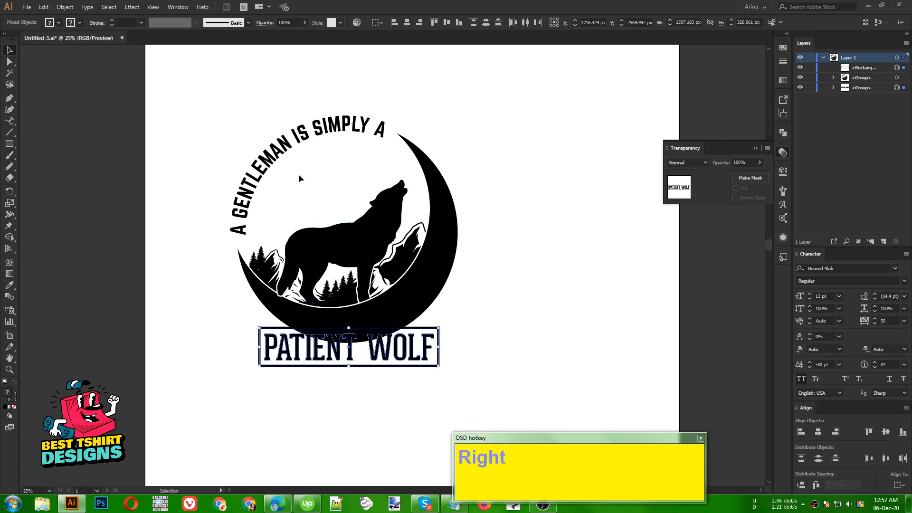
pyautogui.keyDown('alt'); pyautogui.scroll(1, 323, 161); pyautogui.keyUp('alt')
pyautogui.scroll(-1, 492, 360)
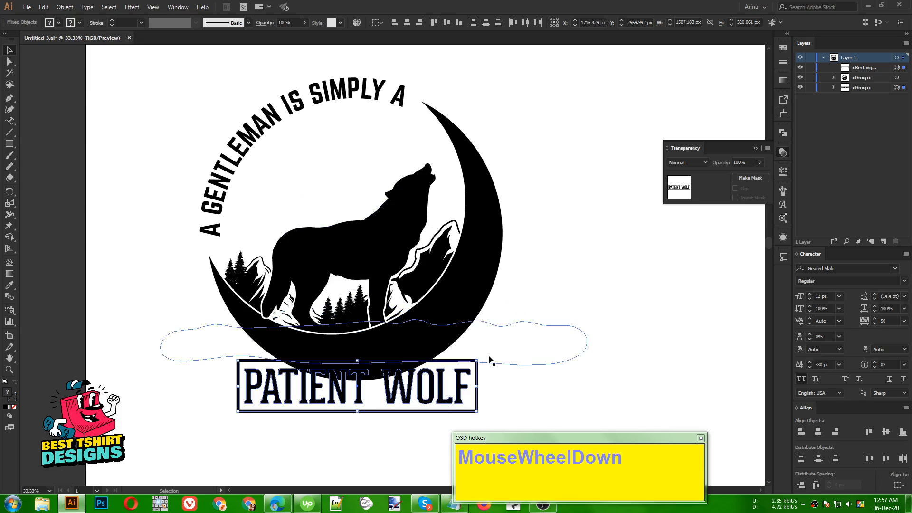
# Copy only the rectangular frame around the PATIENT WOLF lettering
pyautogui.click(541, 416)
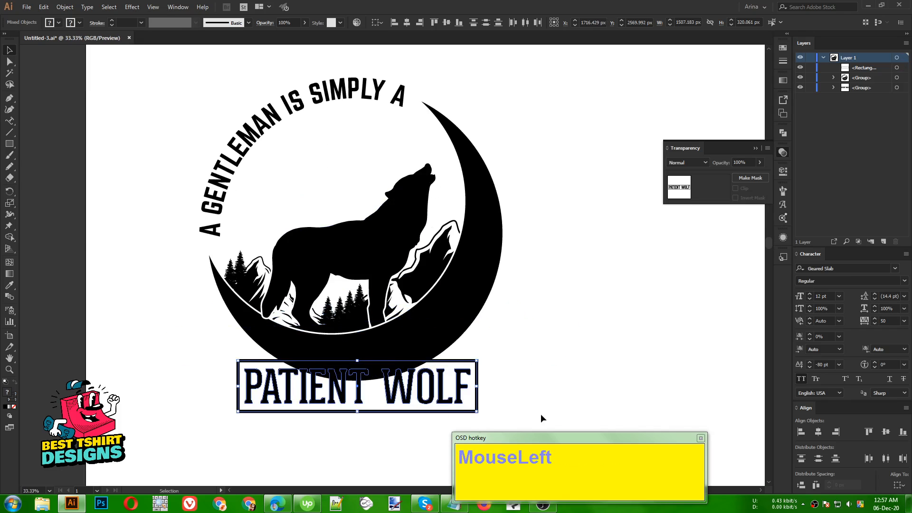
pyautogui.click(478, 402)
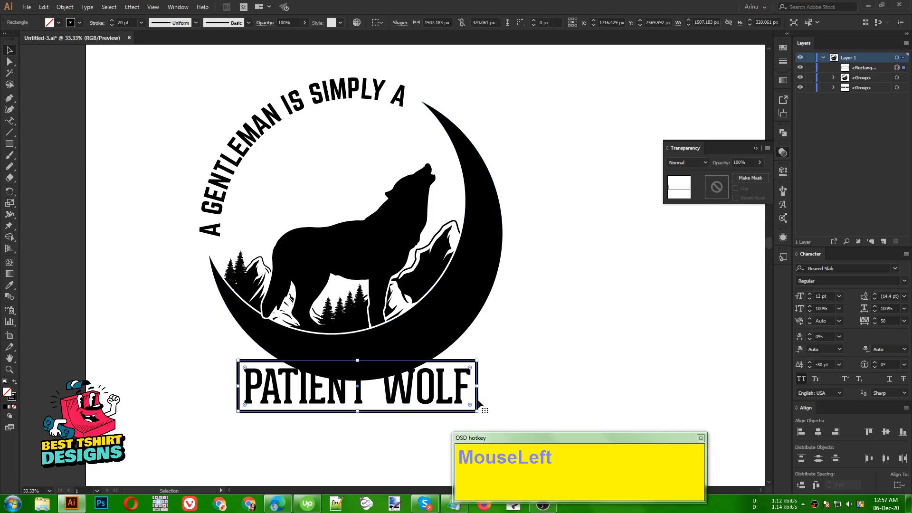
pyautogui.press('ctrl')
pyautogui.hotkey('ctrl', 'c')
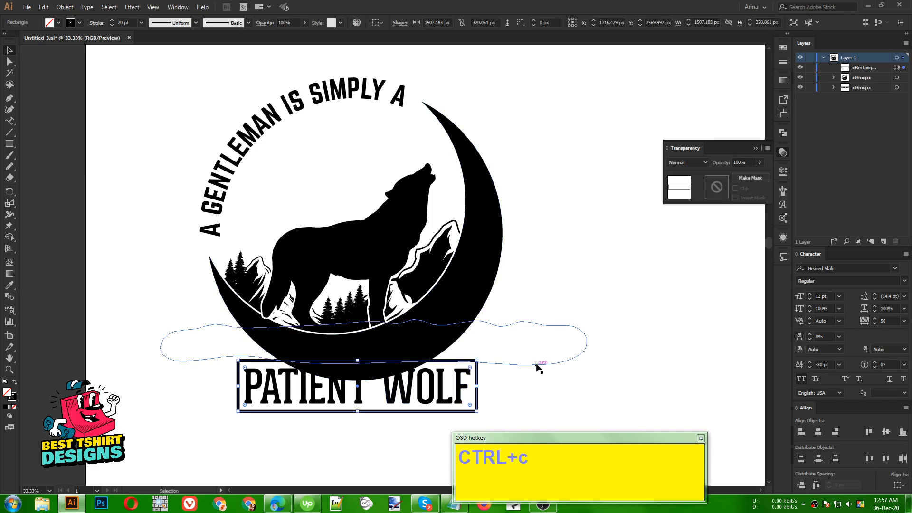
# Add an opacity mask with clipping turned off to the moon and wolf group, with the mask active for editing
pyautogui.click(509, 352)
pyautogui.click(555, 250)
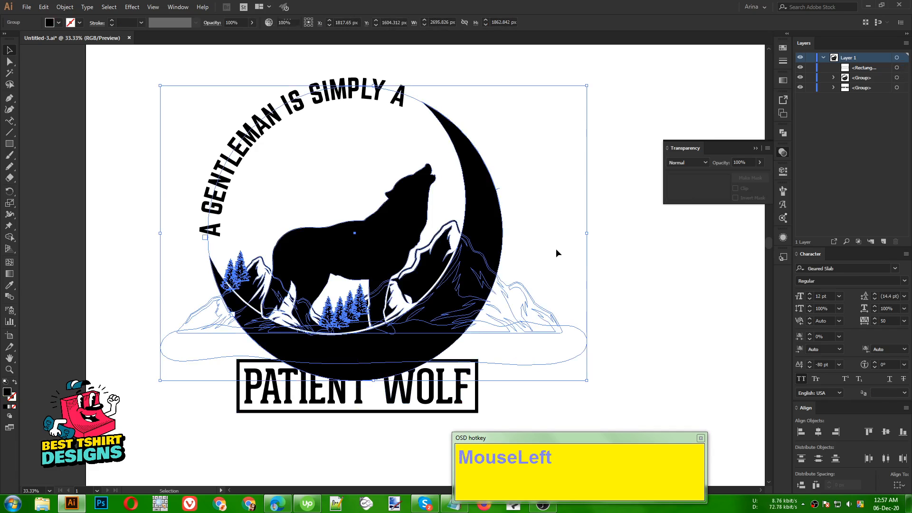
pyautogui.click(463, 242)
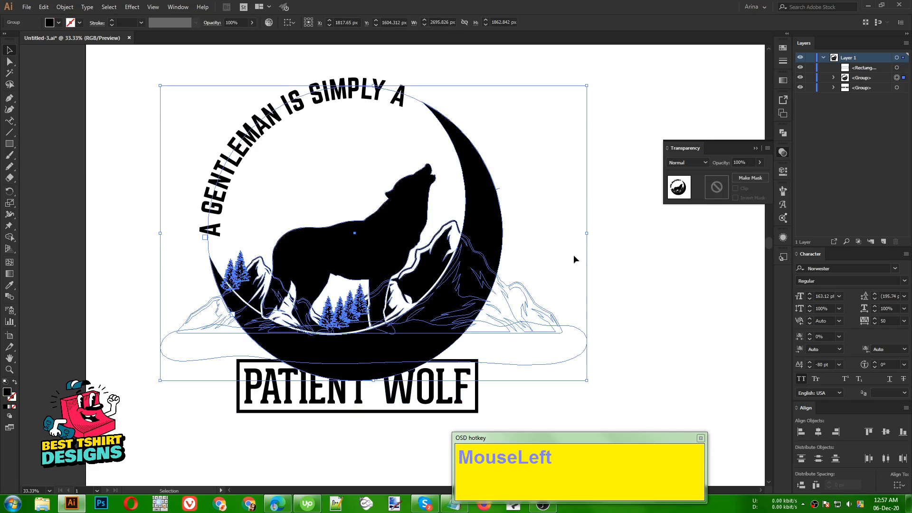
pyautogui.click(717, 190)
pyautogui.click(744, 191)
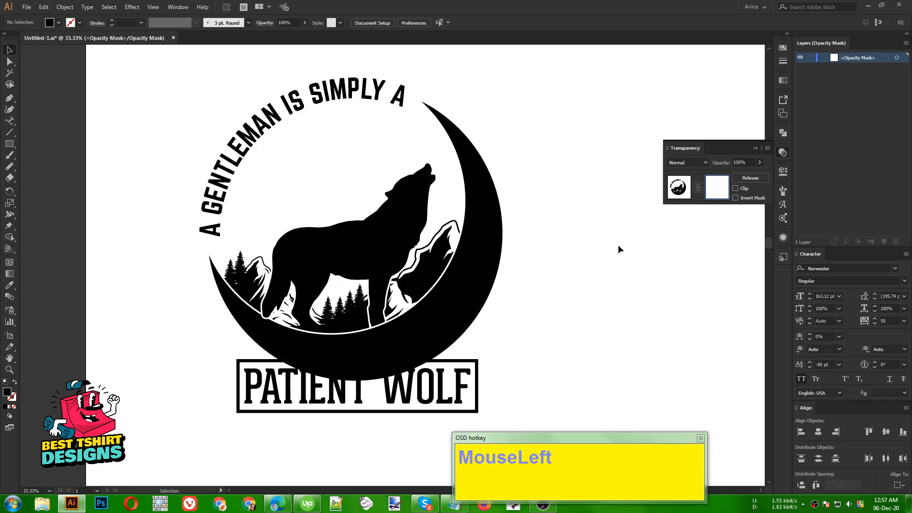
# Paste the frame in place inside the mask, swap its fill and stroke to make it solid black, and return to the artwork
pyautogui.hotkey('ctrl', 'f')
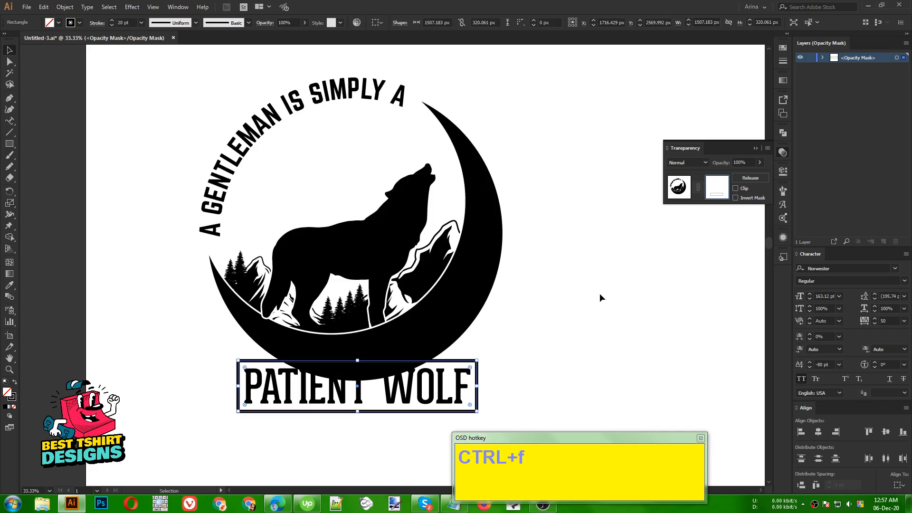
pyautogui.hotkey('shift', 'x')
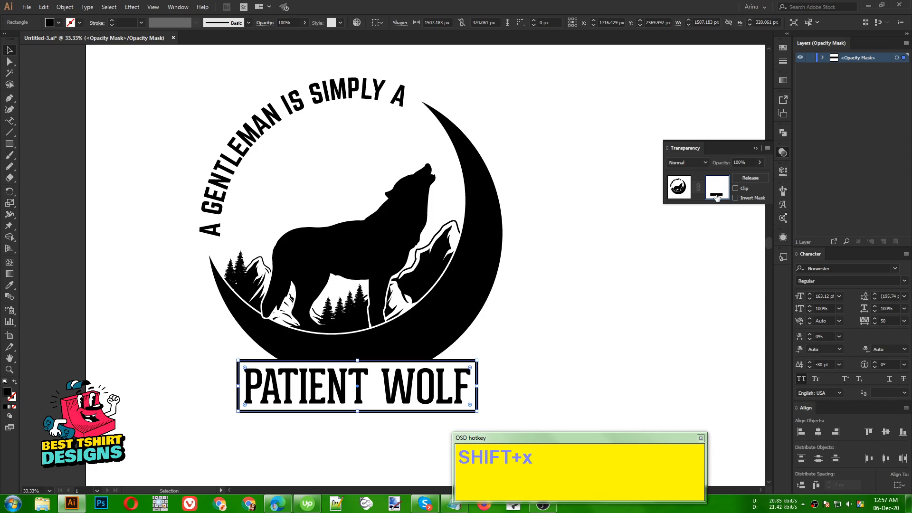
pyautogui.click(603, 323)
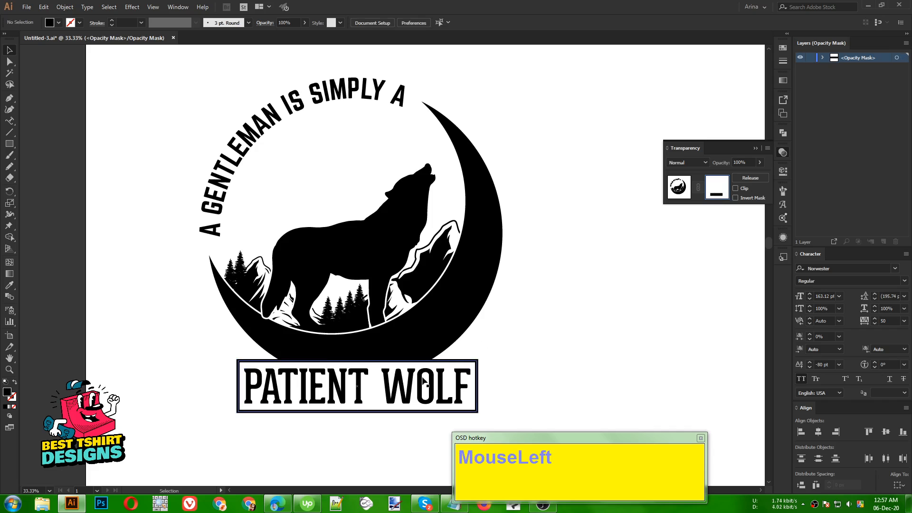
pyautogui.click(677, 185)
pyautogui.click(543, 319)
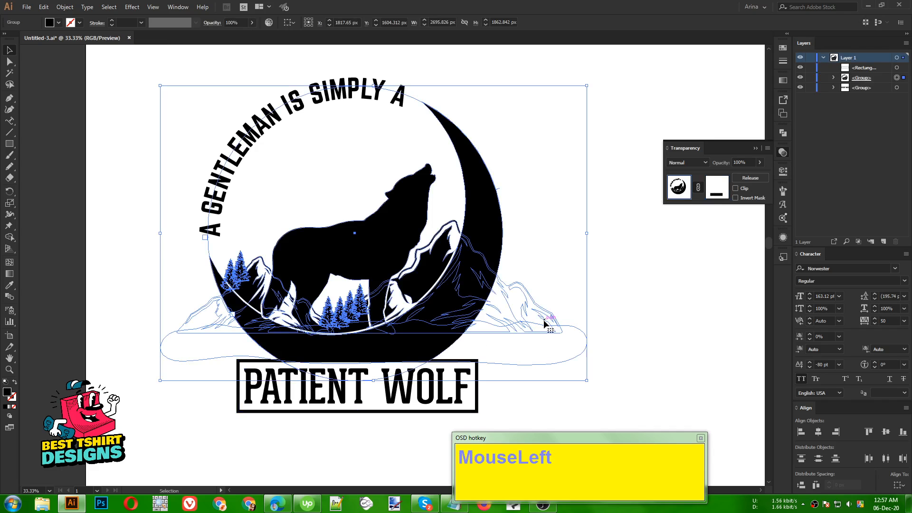
pyautogui.click(549, 261)
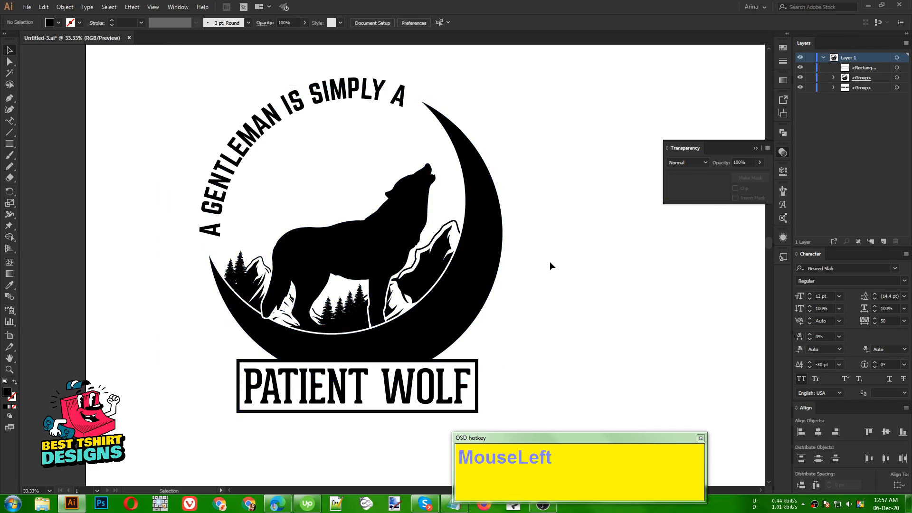
# Show the rulers and place vertical guides at the moon's right edge and the curved text's left edge
pyautogui.scroll(-1, 438, 362)
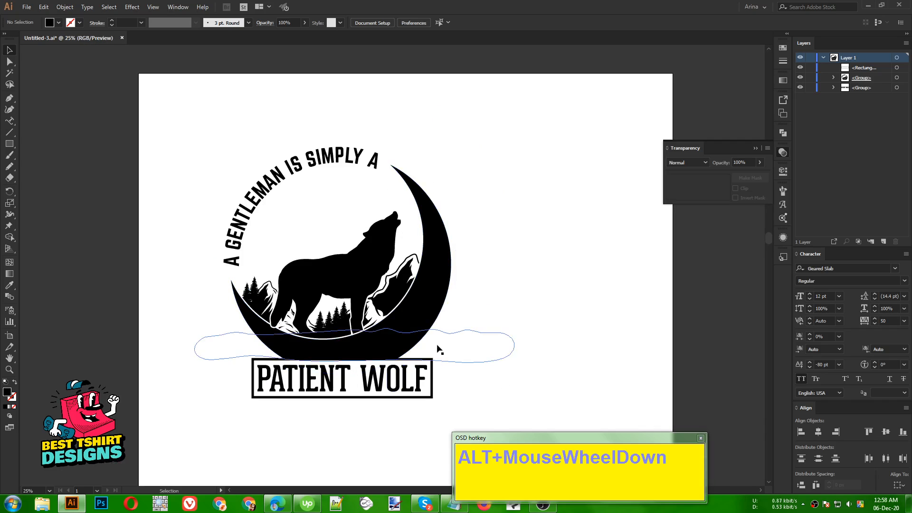
pyautogui.click(529, 270)
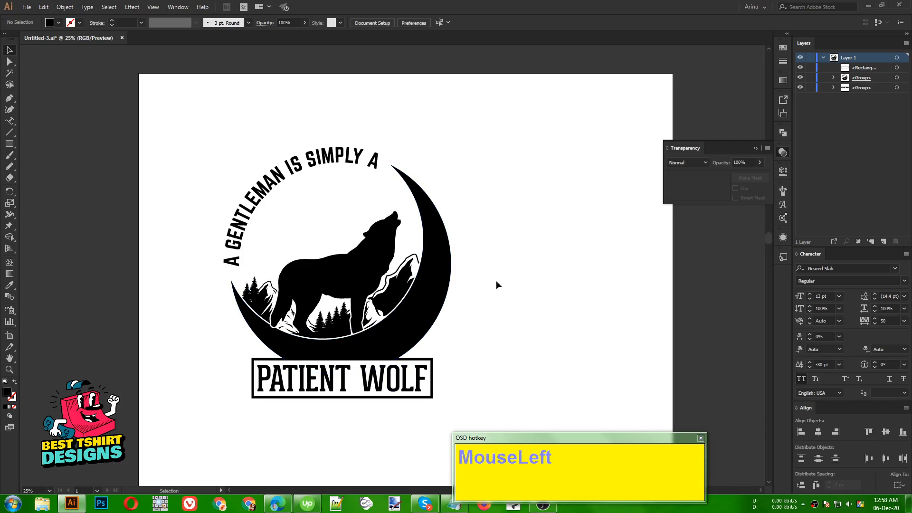
pyautogui.hotkey('ctrl', 'r')
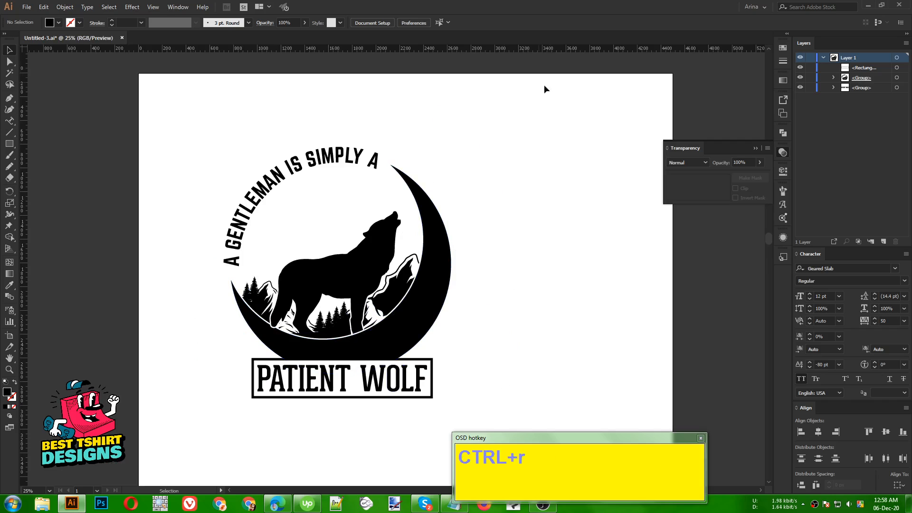
pyautogui.moveTo(496, 49); pyautogui.dragTo(450, 281)
pyautogui.click(537, 300)
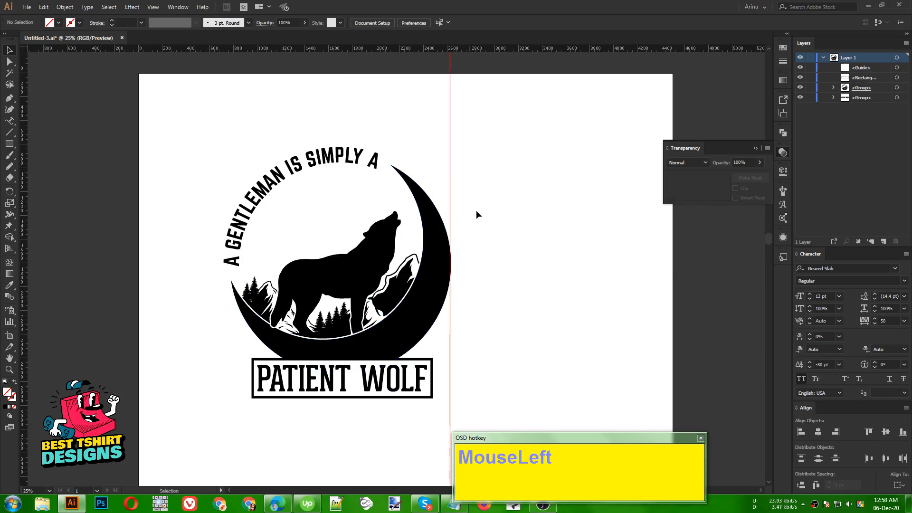
pyautogui.moveTo(452, 196); pyautogui.dragTo(224, 221)
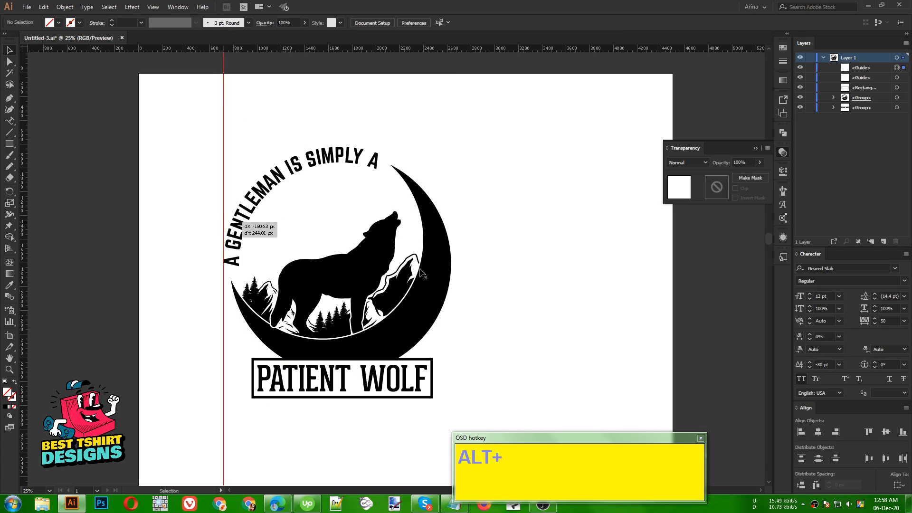
pyautogui.click(505, 275)
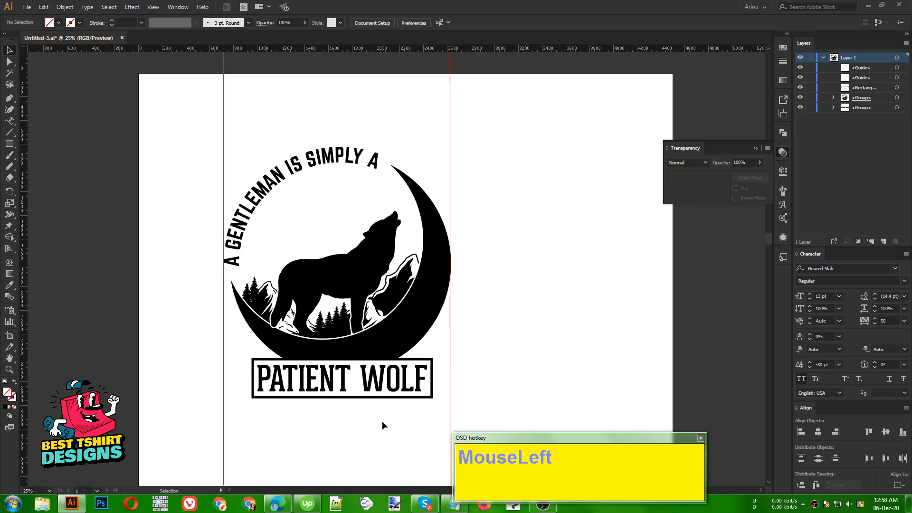
# Nudge the PATIENT WOLF lettering and its frame together about 40 px to the left to centre them between the guides
pyautogui.moveTo(382, 421); pyautogui.dragTo(300, 389)
pyautogui.press('Left')
pyautogui.press('Left')
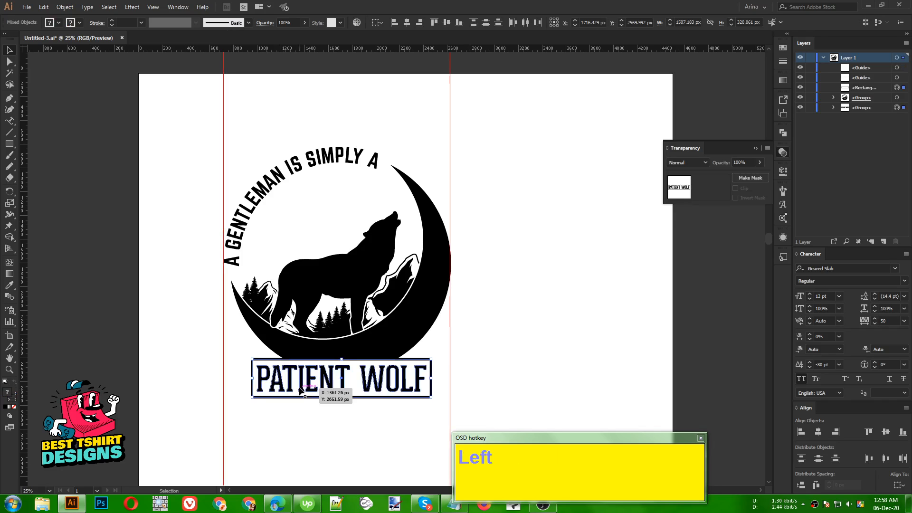
pyautogui.press('Left')
pyautogui.press('Left')
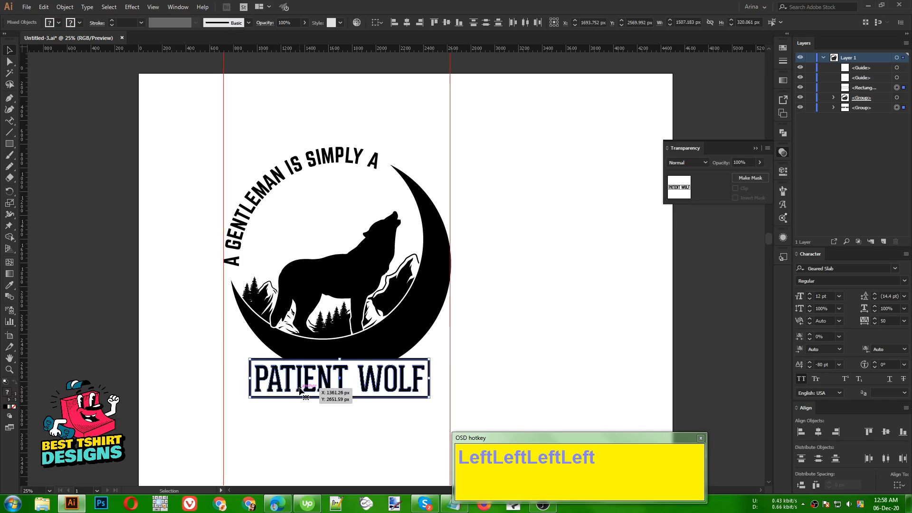
pyautogui.press('Left')
pyautogui.press('Left')
pyautogui.press('Left')
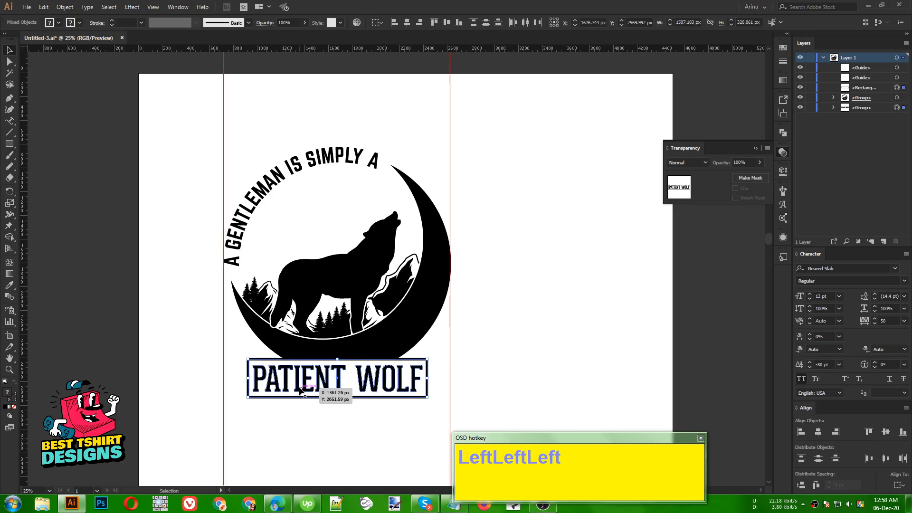
pyautogui.click(525, 341)
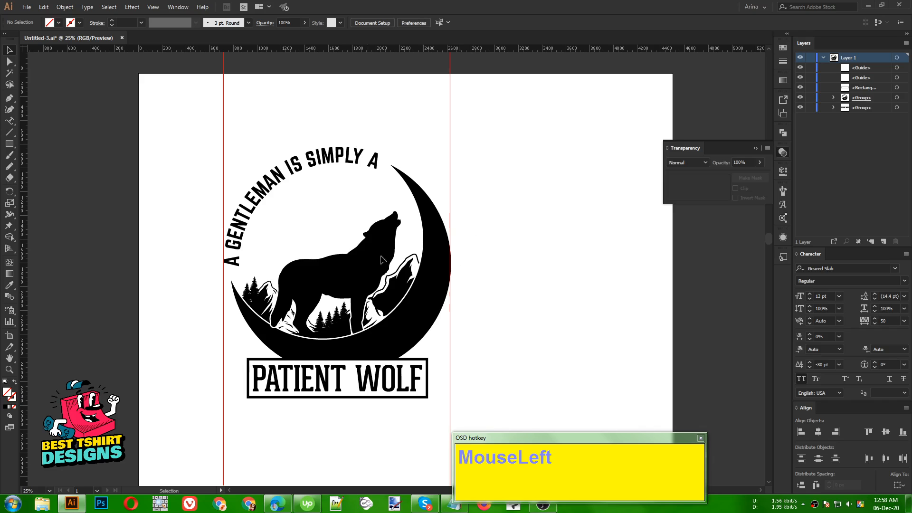
# Delete both vertical guides
pyautogui.moveTo(185, 92); pyautogui.dragTo(517, 109)
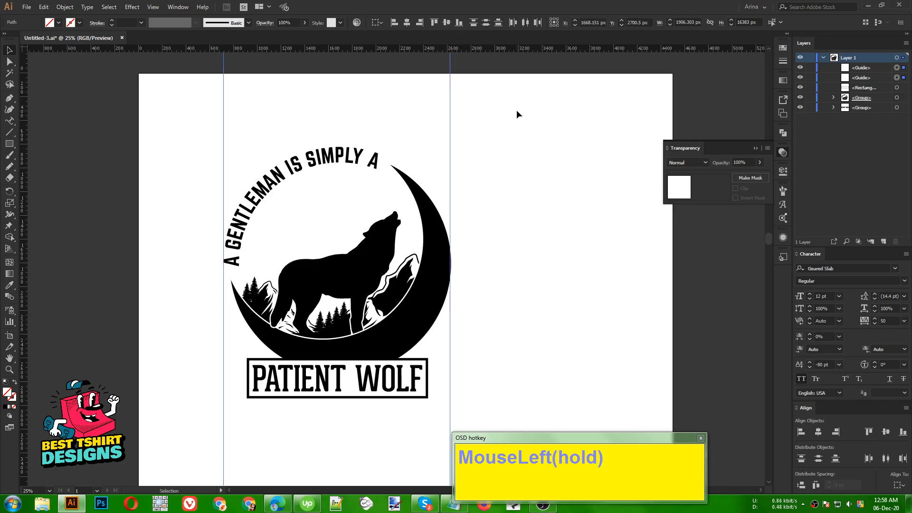
pyautogui.press('Delete')
pyautogui.scroll(1, 408, 329)
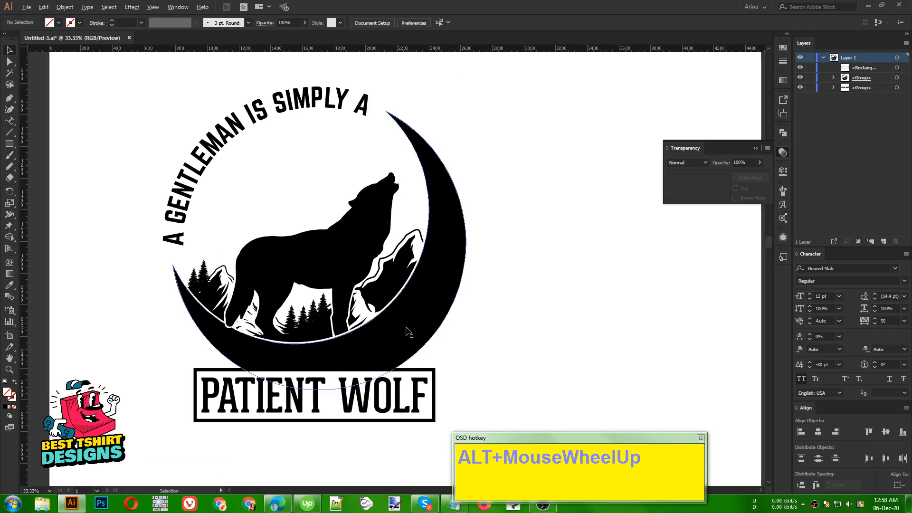
pyautogui.moveTo(533, 285); pyautogui.dragTo(499, 284)
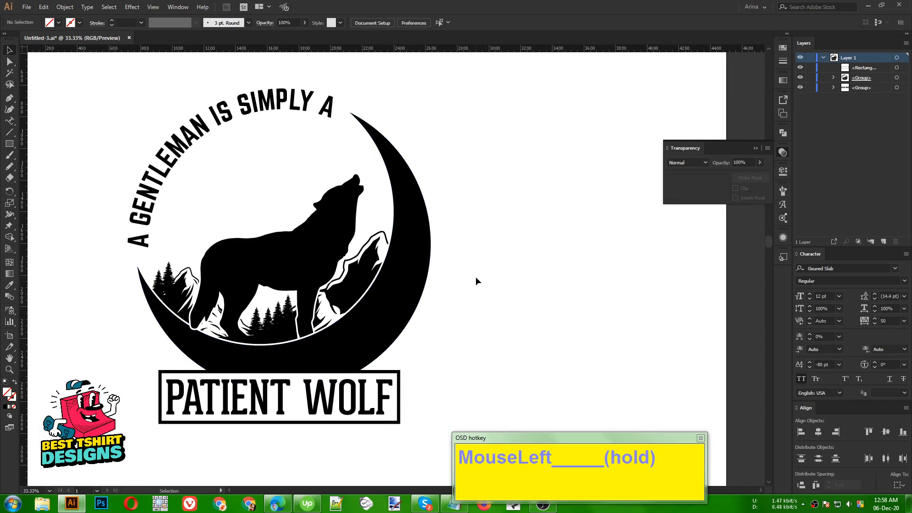
pyautogui.scroll(1, 474, 281)
pyautogui.scroll(-1, 474, 281)
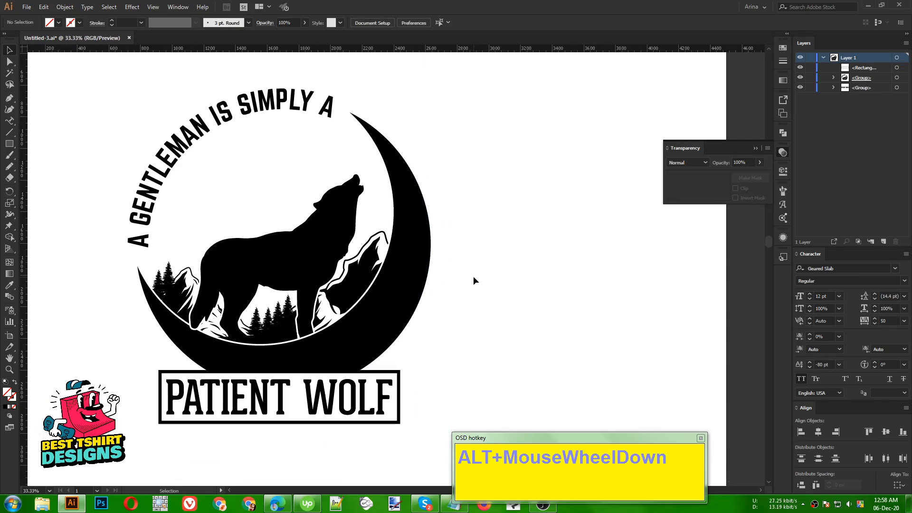
pyautogui.moveTo(473, 280); pyautogui.dragTo(472, 280)
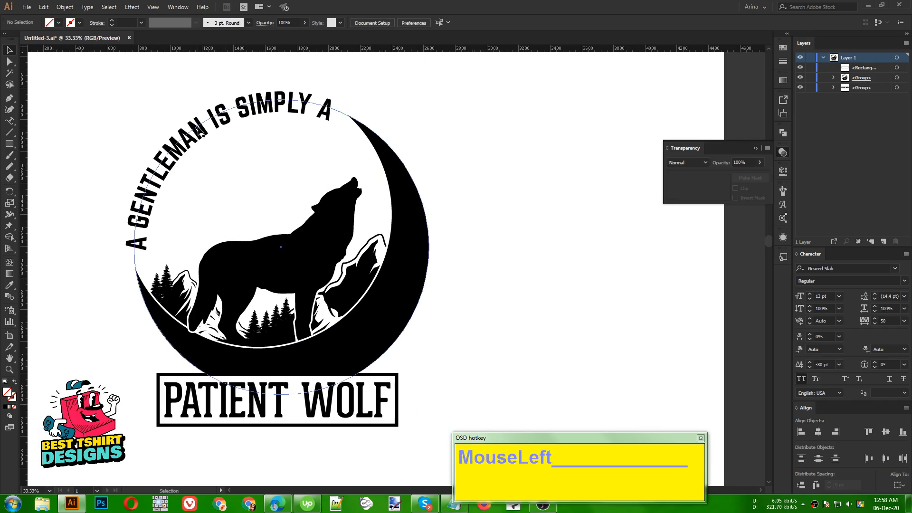